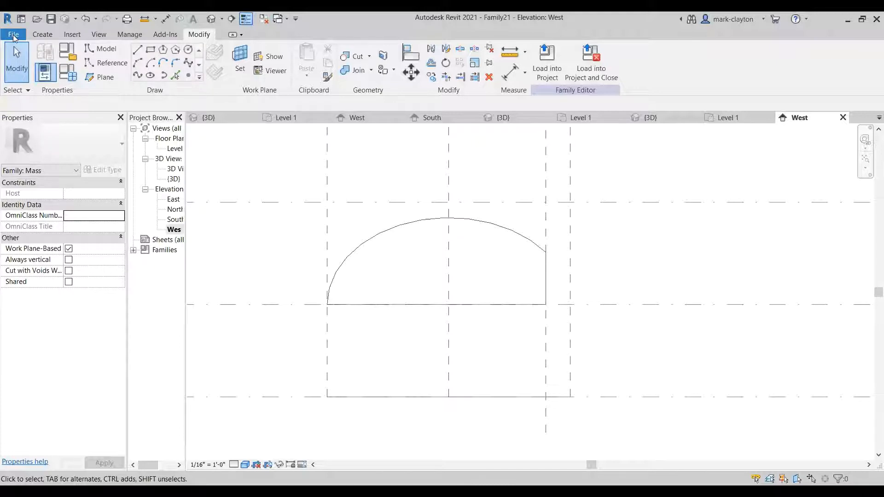
- Create a new conceptual mass family from the Mass.rft template
left_click(14, 36)
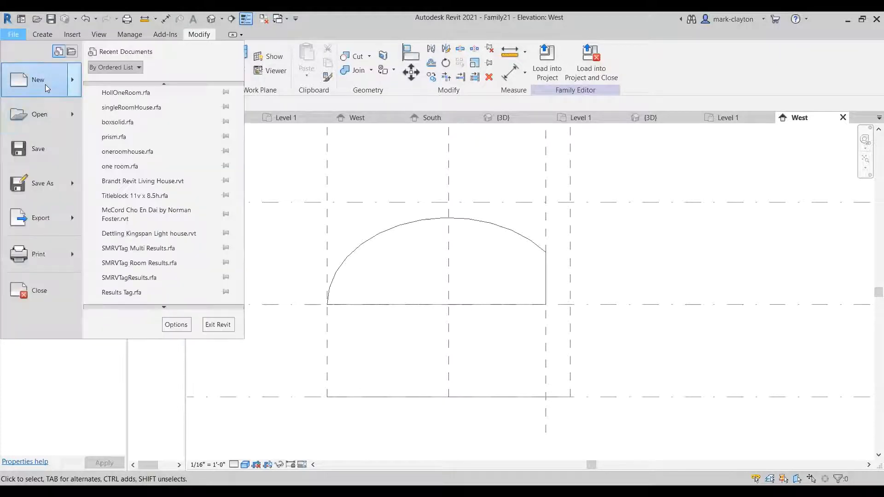
mouse_move(45, 84)
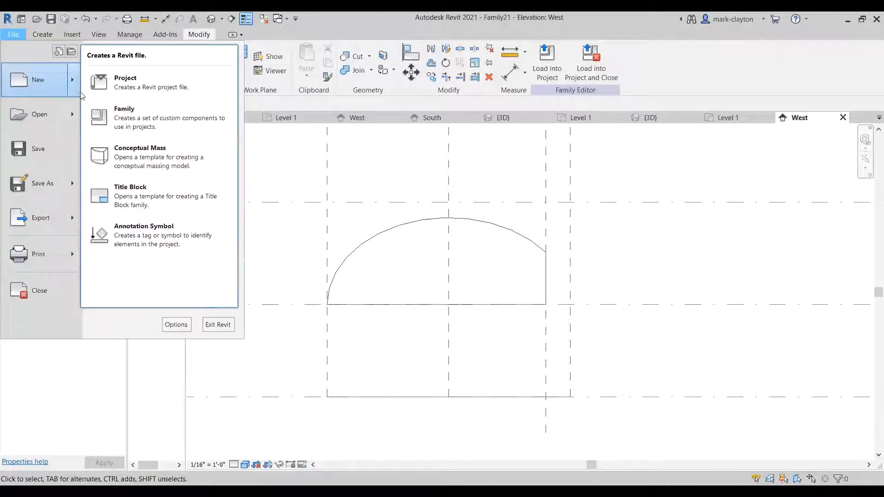
left_click(144, 153)
left_click(246, 124)
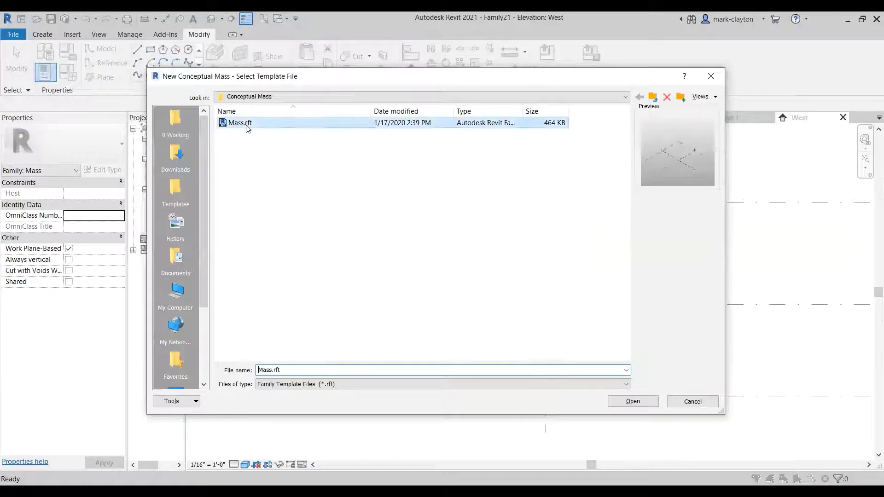
double_click(246, 124)
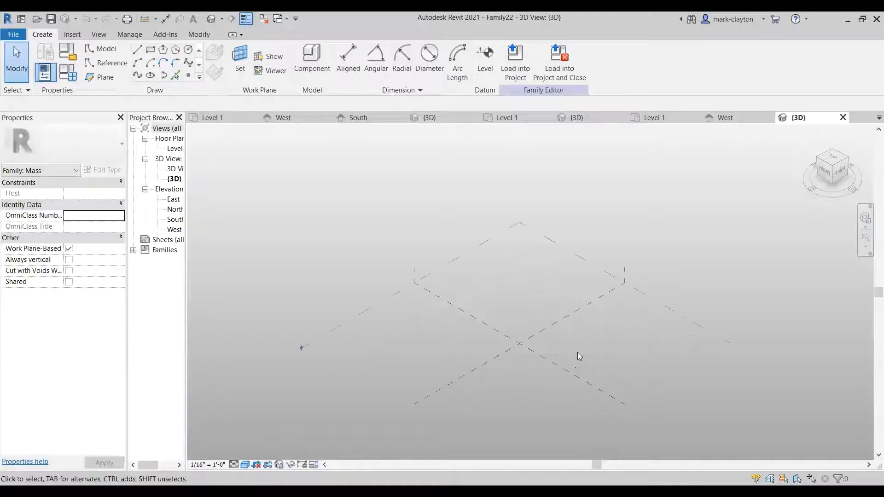
- Copy the Center (Front/Back) reference plane about 14 ft to the back and about 14 ft to the front
scroll(573, 341, "up", 4)
middle_click_drag(578, 339, 571, 266)
scroll(503, 290, "up", 1)
scroll(497, 305, "up", 1)
scroll(524, 301, "up", 3)
middle_click_drag(568, 270, 482, 280)
left_click(361, 261)
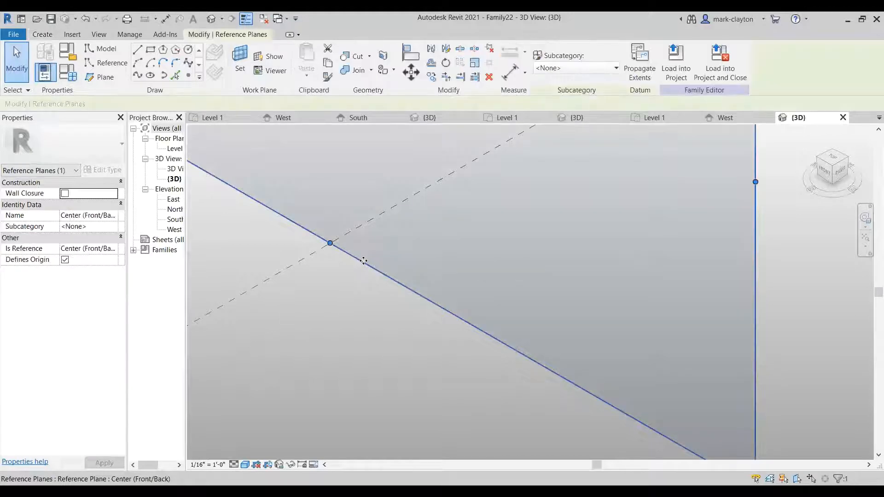
mouse_move(362, 261)
left_mouse_down("ctrl")
mouse_move(402, 245)
mouse_move(330, 290)
left_mouse_up("ctrl")
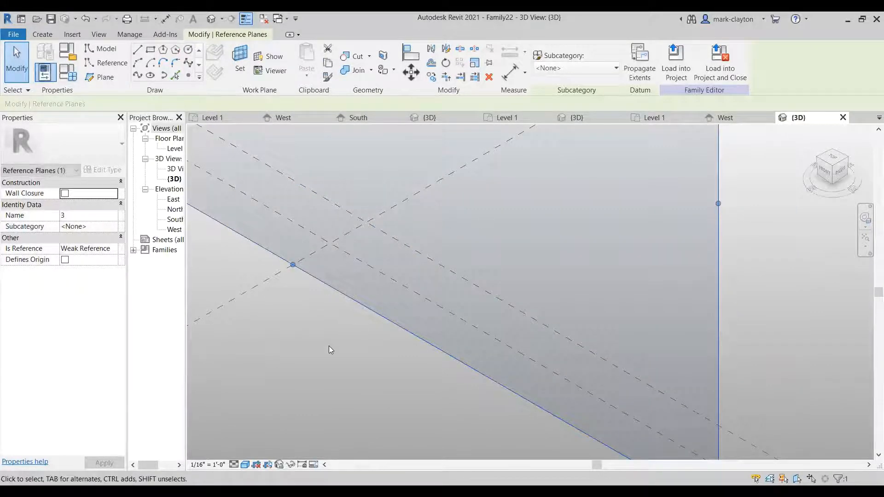
left_click(329, 345)
- Name the front copy of the reference plane "Front plane"
scroll(414, 341, "down", 3)
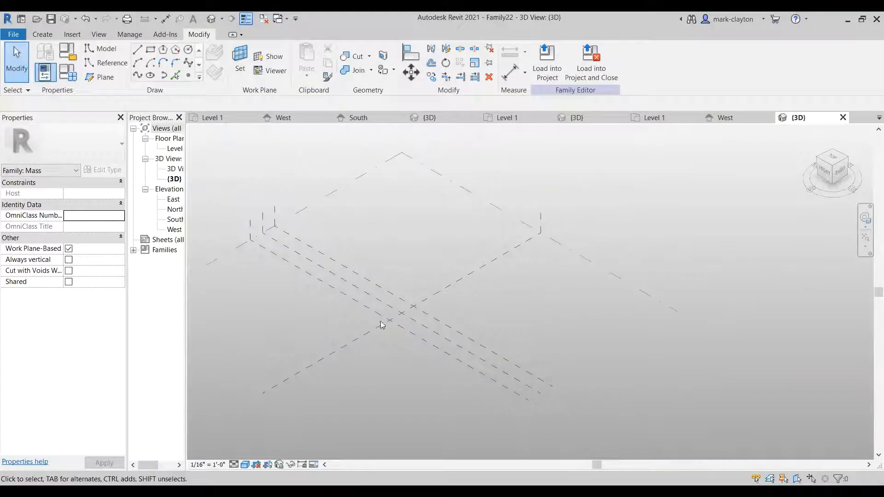
left_click(304, 312)
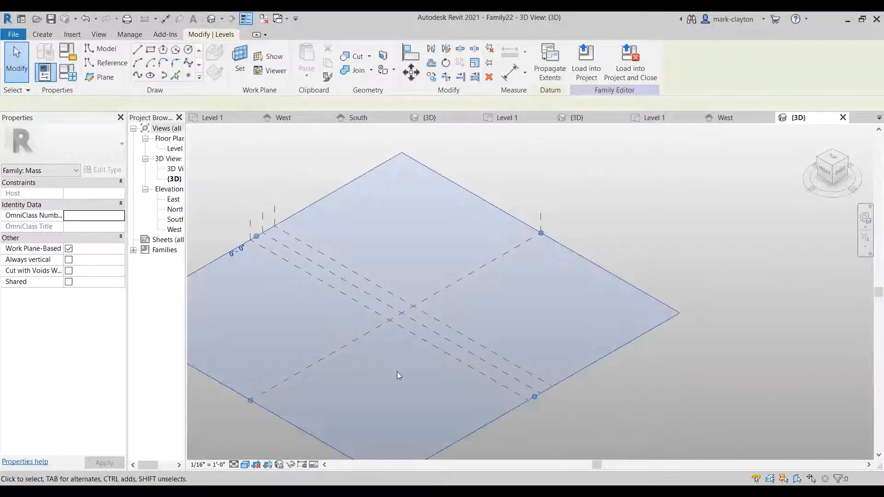
scroll(397, 372, "up", 5)
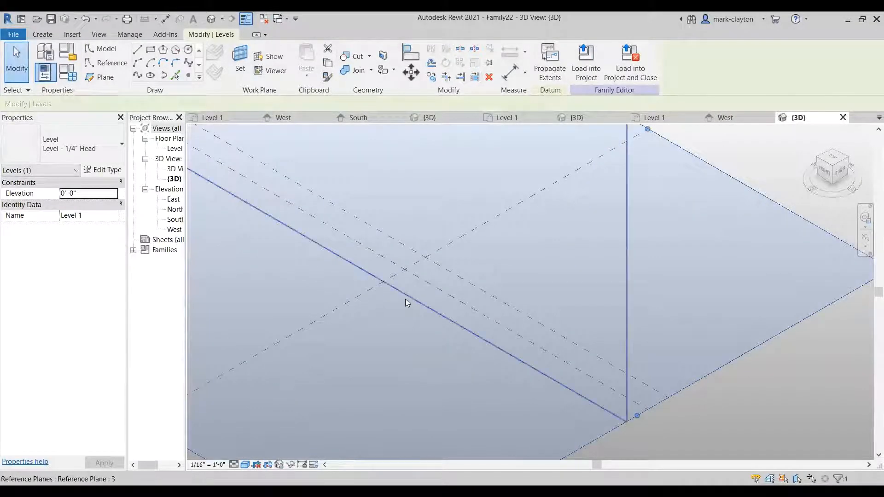
left_click(405, 300)
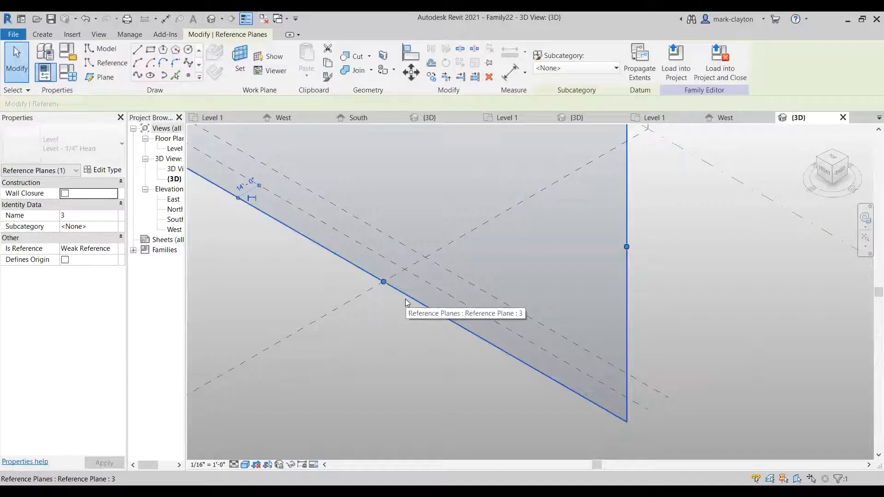
left_click(98, 216)
type("Front")
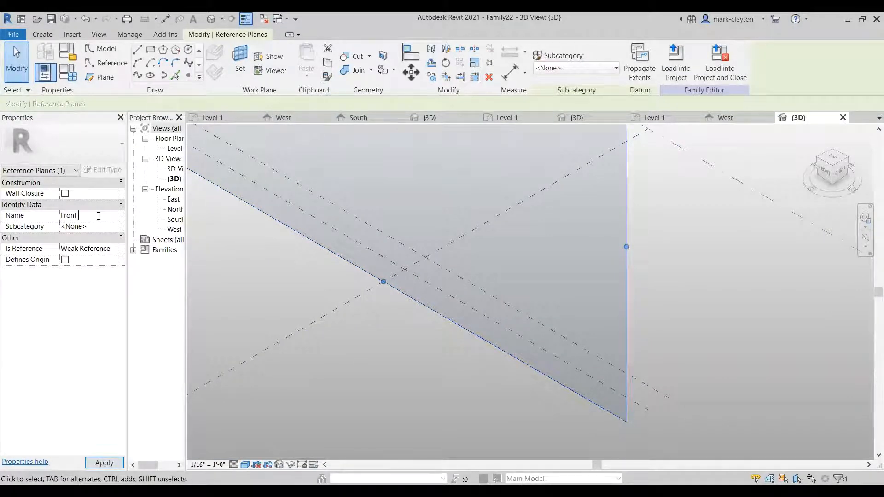
type(" plane")
key("Return")
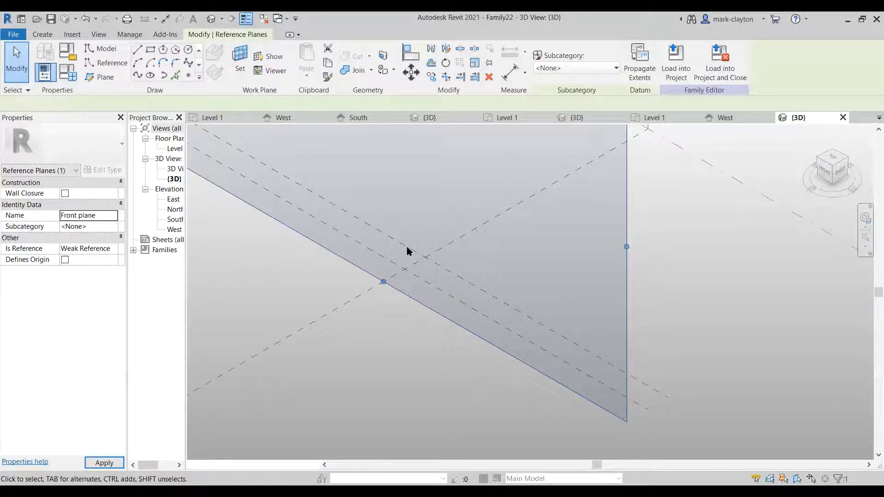
- Name the back copy of the reference plane "Back plane"
left_click(602, 359)
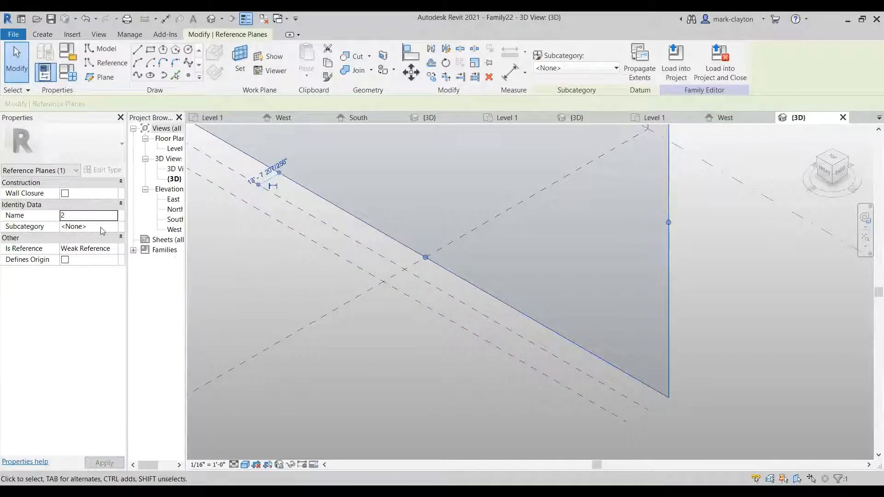
left_click(68, 215)
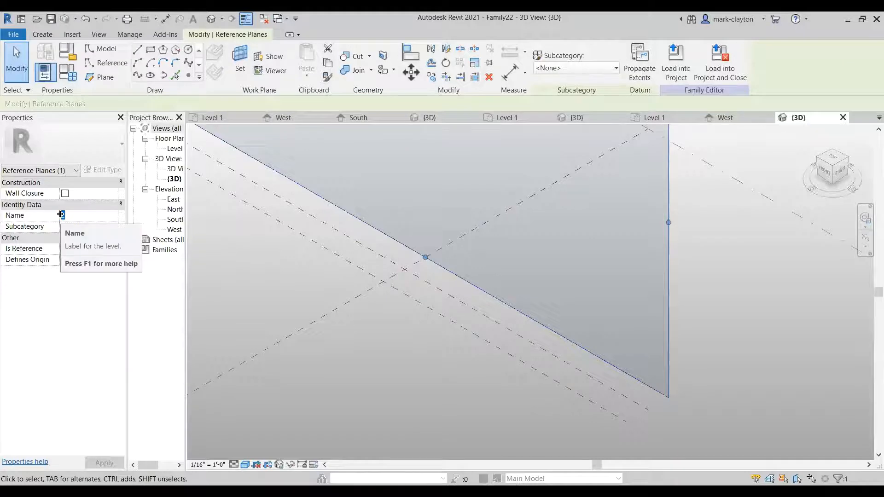
type("Bafk")
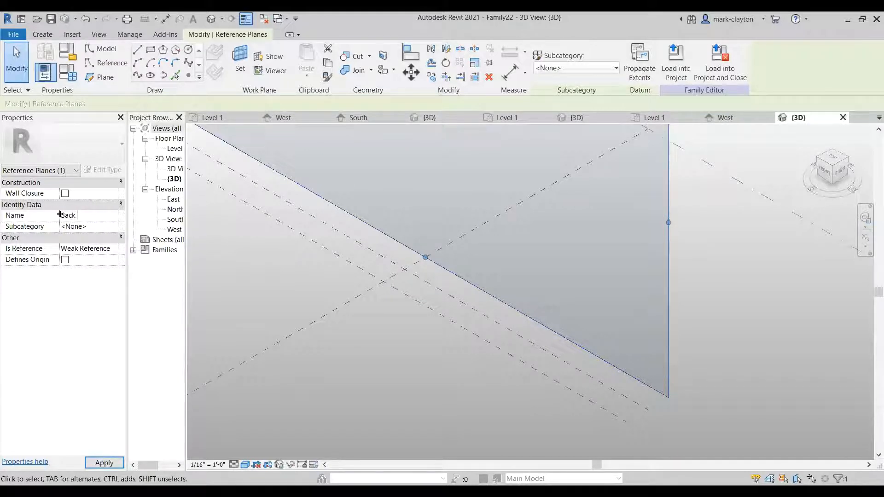
type(" plane")
key("Return")
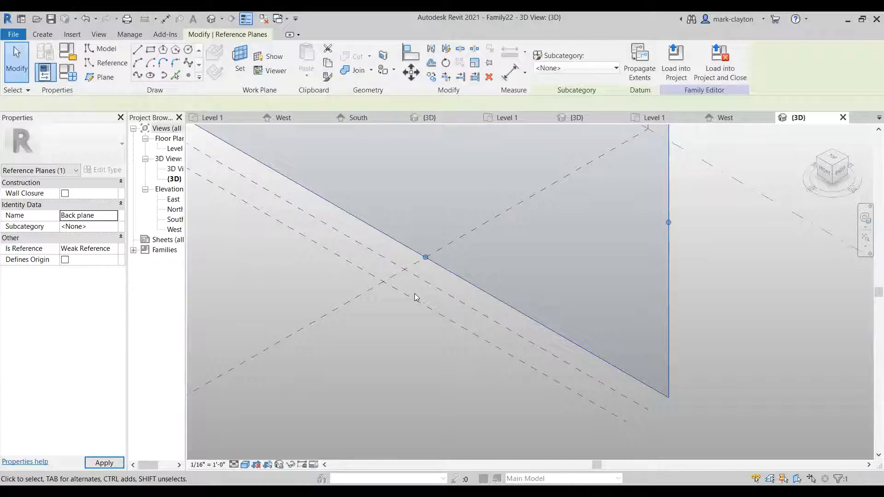
- Copy the center left/right reference plane about 14 ft to the left and about 18 ft to the right
left_click(413, 325)
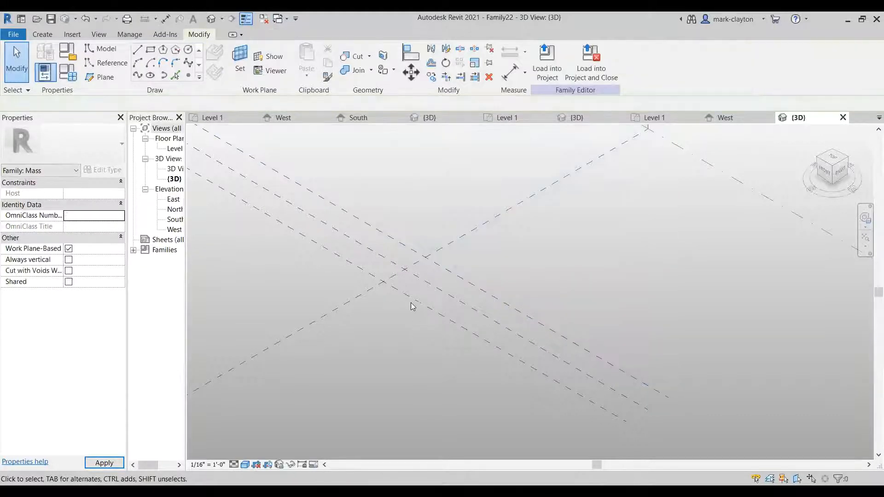
left_click(369, 294)
left_click_drag(354, 297, 385, 314)
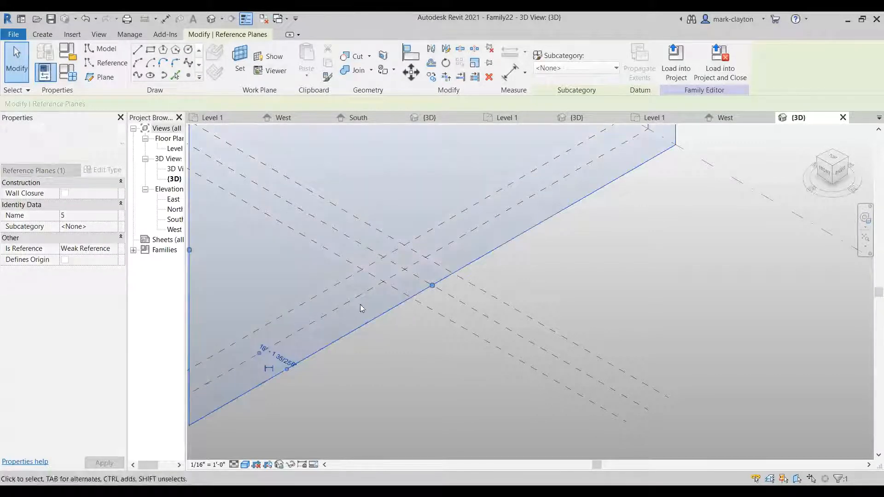
- Name the left copy of the reference plane "Left plane"
left_click(334, 293)
left_click(85, 215)
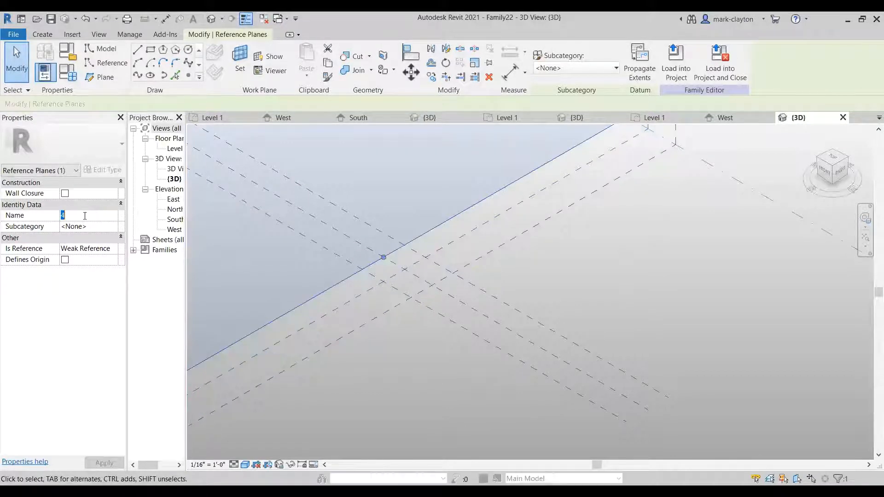
type("Left ")
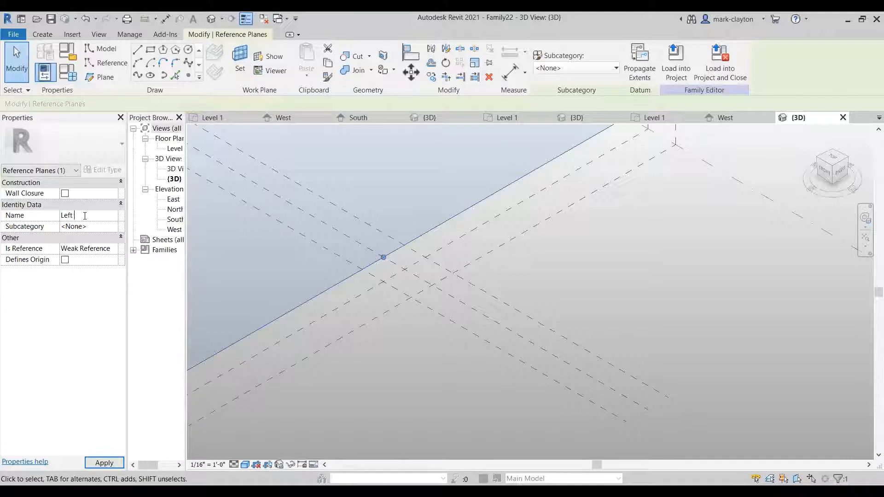
type("plane")
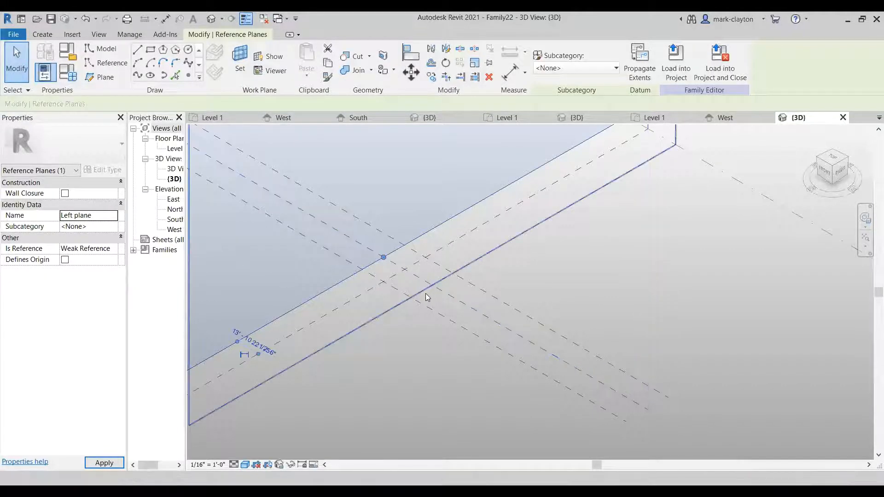
- Name the right copy of the reference plane "Right plane"
left_click(233, 268)
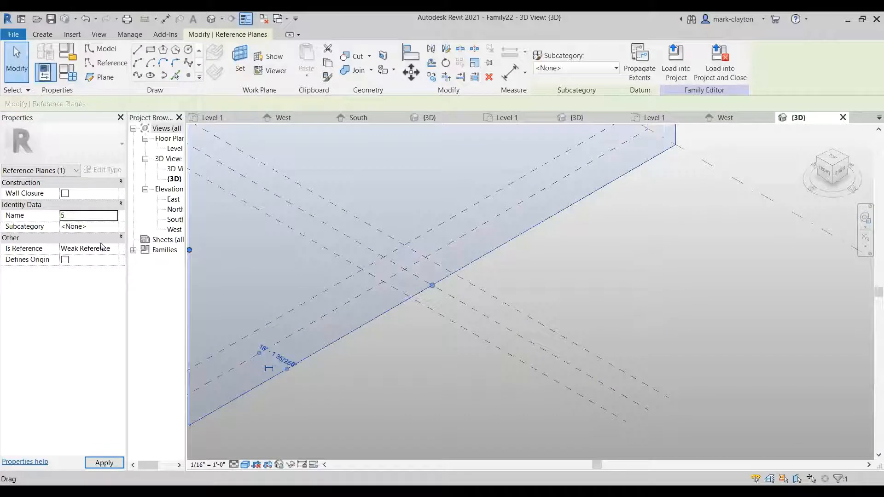
left_click(80, 216)
type("Rig")
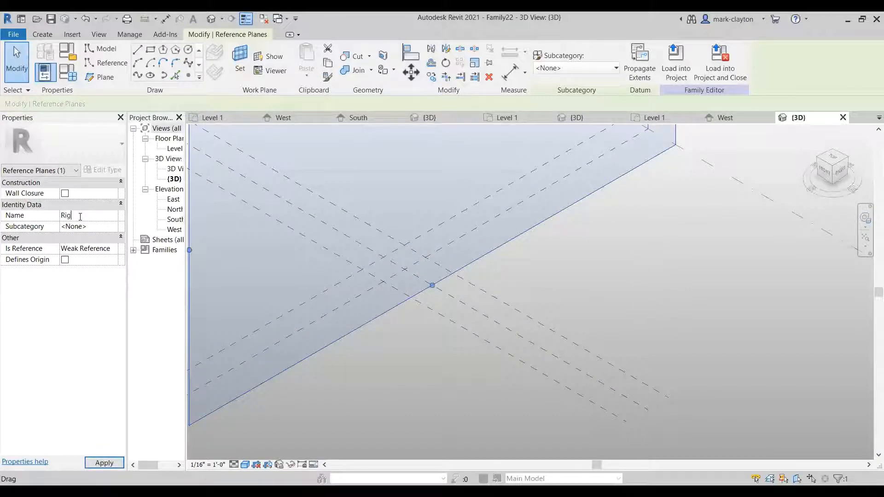
type("ht plane")
key("Return")
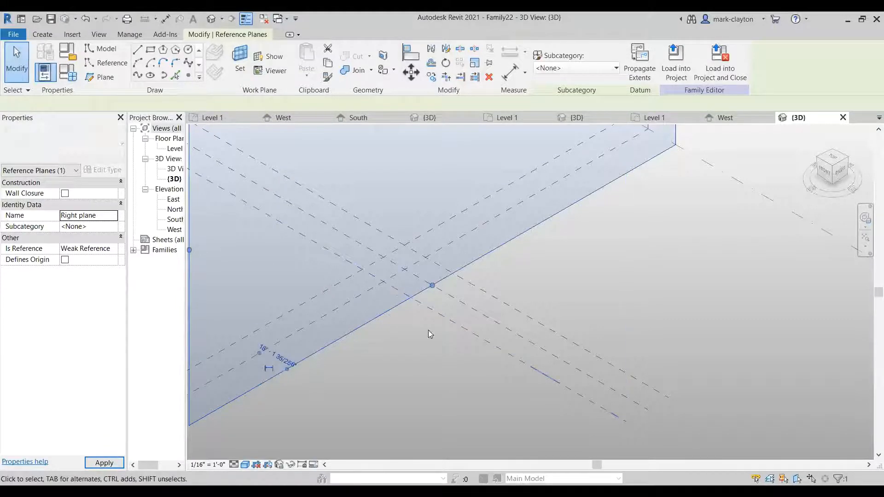
key("Escape")
left_click(49, 37)
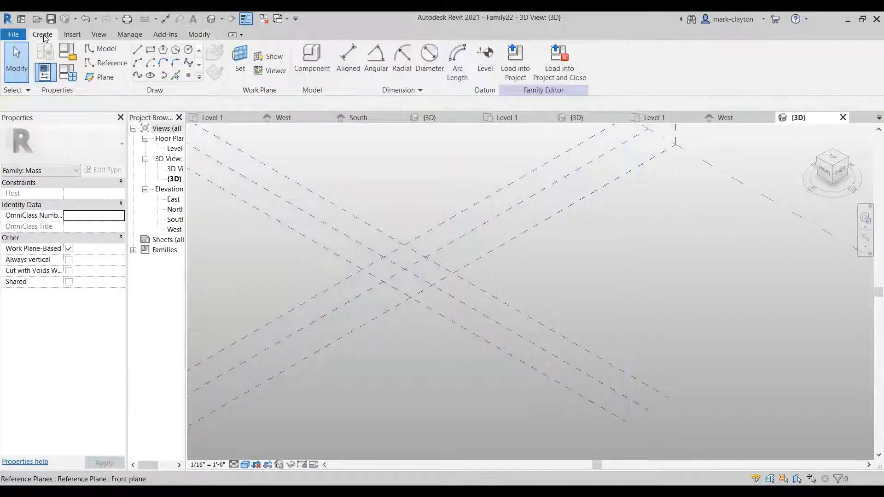
left_click(342, 81)
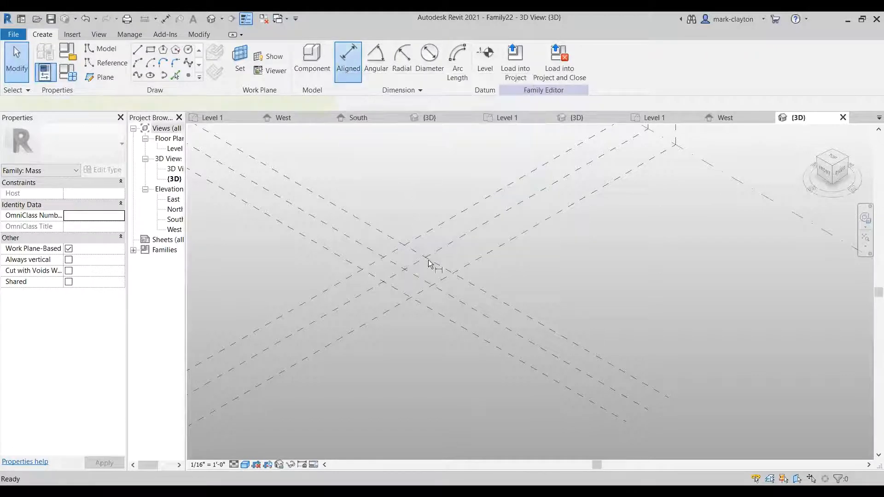
left_click(445, 320)
left_click(482, 293)
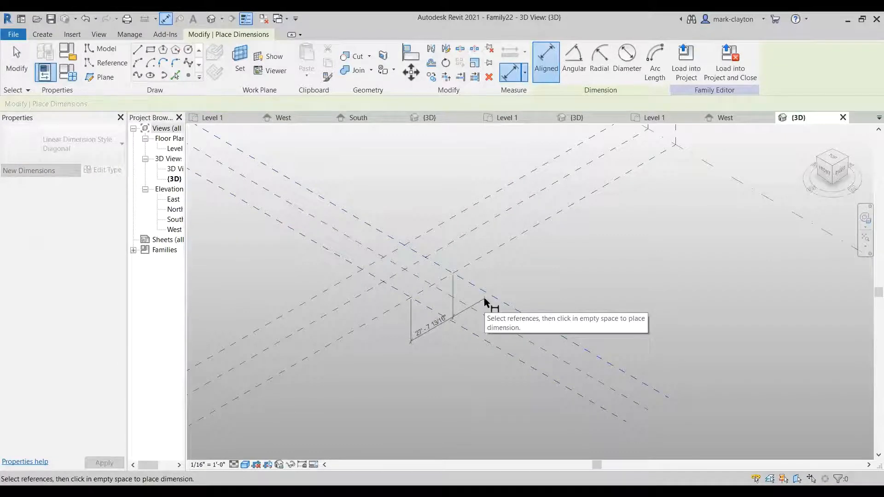
key("Escape")
key("Escape")
- Select Level 1 and turn on the work plane display so that dimensions can be placed on it
scroll(468, 306, "down", 3)
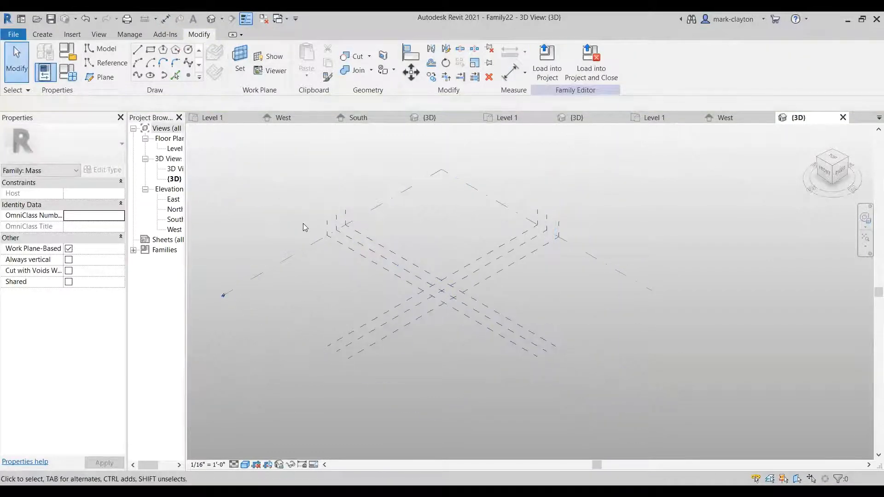
left_click(310, 245)
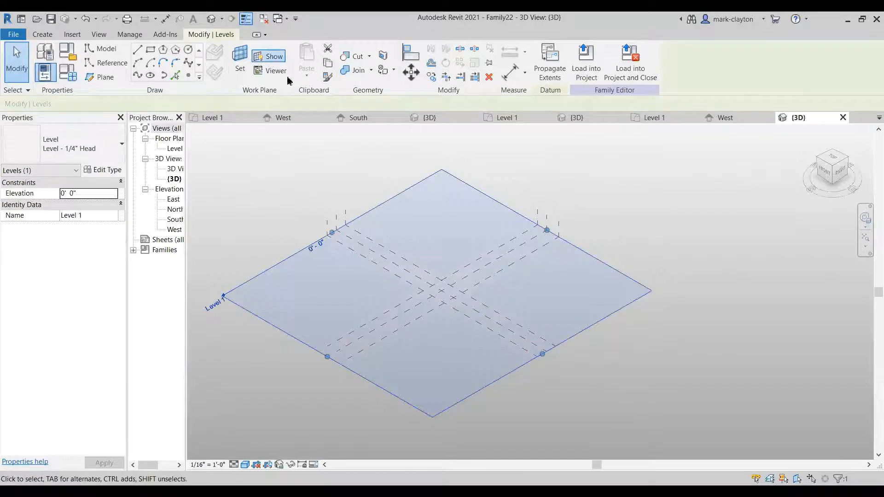
key("Escape")
scroll(471, 310, "up", 5)
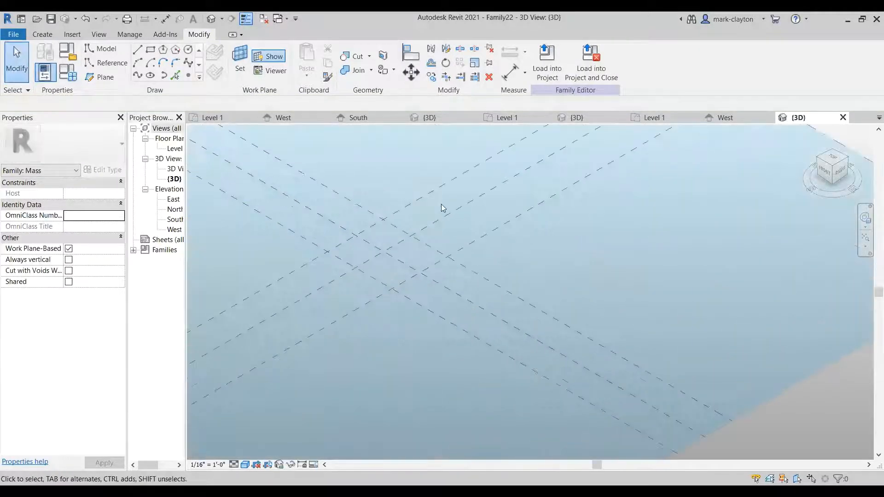
- Place an aligned dimension on Level 1 between the front and back reference planes
left_click(41, 35)
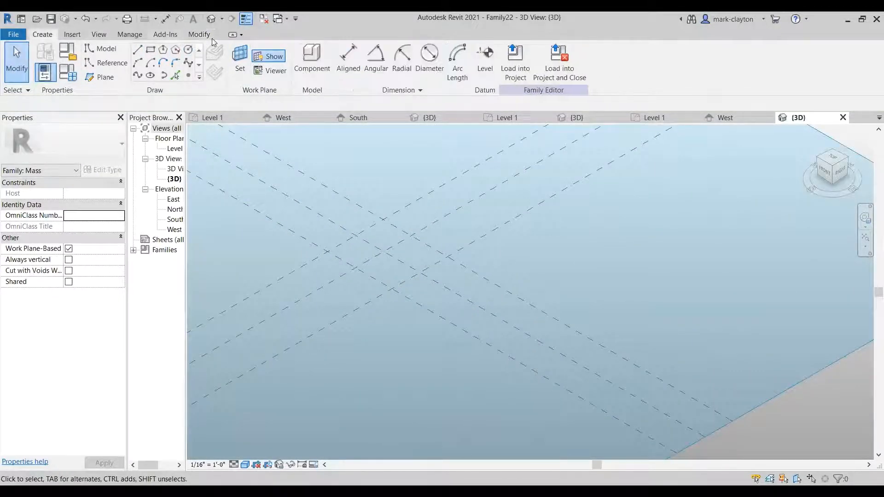
left_click(349, 55)
left_click(440, 316)
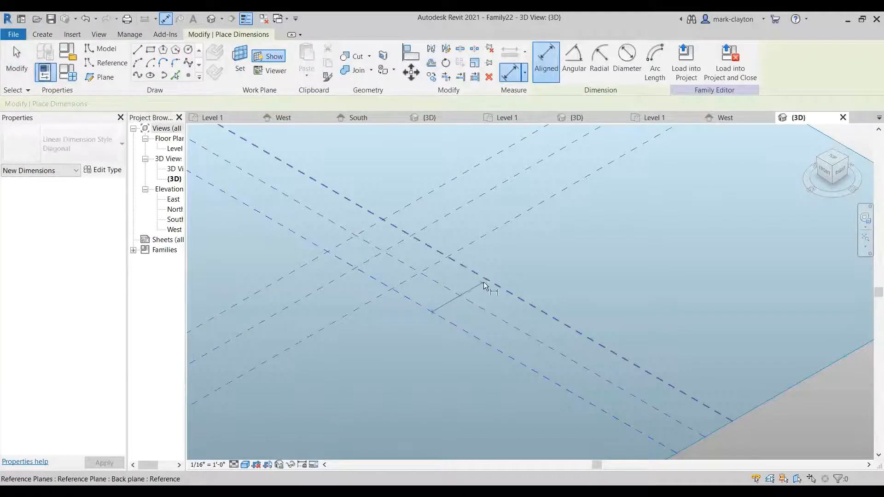
left_click(485, 283)
left_click(467, 300)
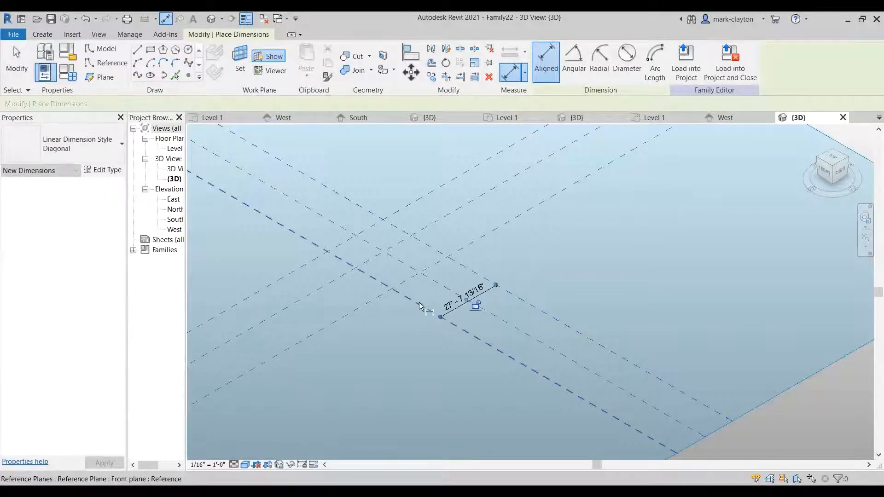
- Add a continuous aligned dimension string across the front, center and back reference planes beside the overall dimension
left_click(419, 302)
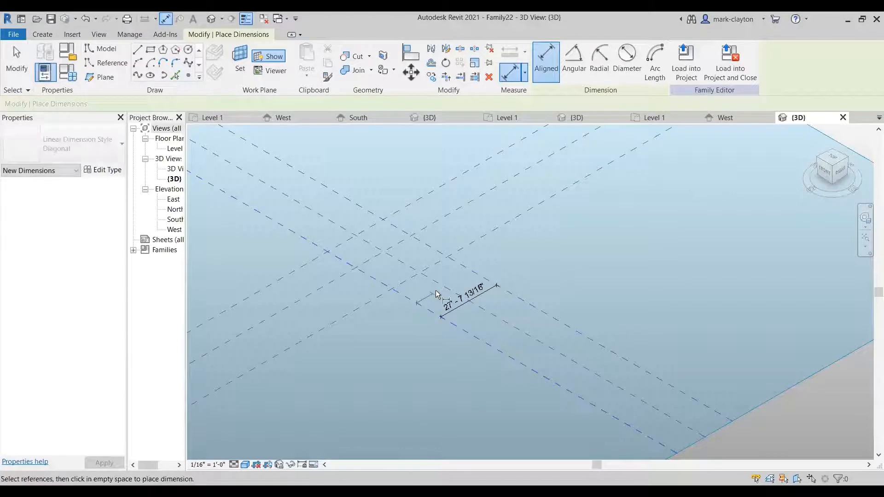
left_click(471, 273)
left_click(500, 255)
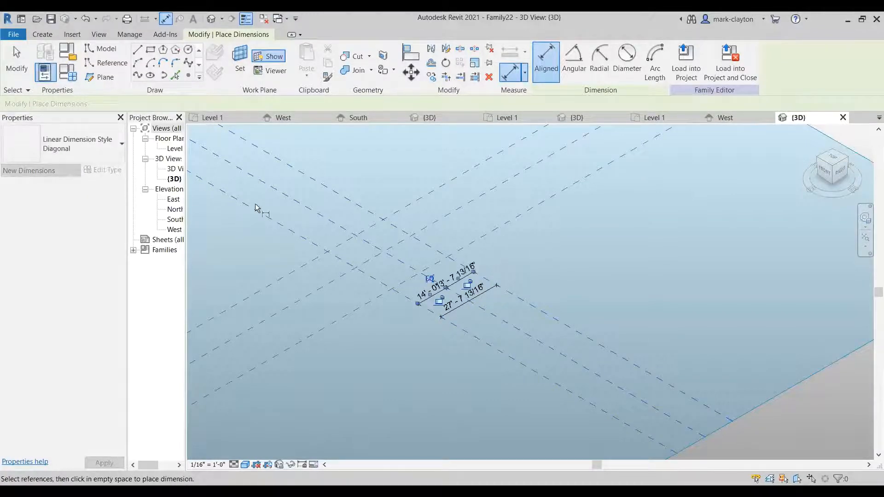
- Place a continuous aligned dimension string across the left, center and right reference planes on Level 1
left_click(266, 288)
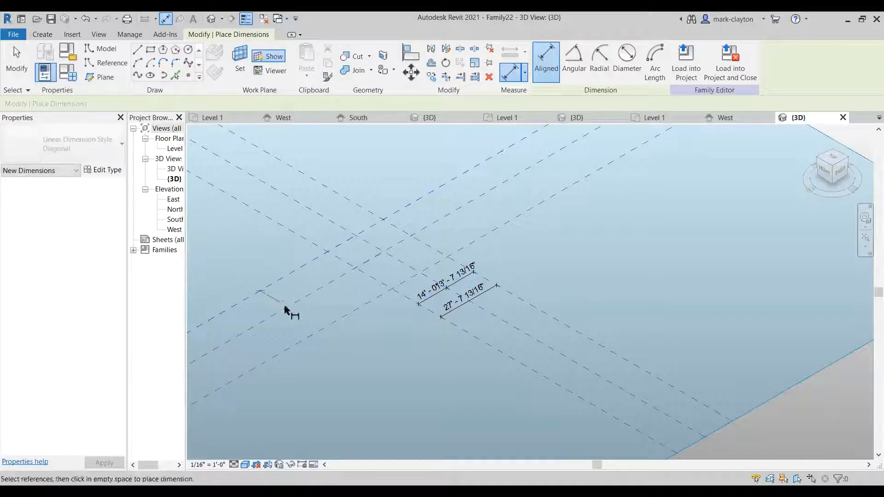
left_click(308, 332)
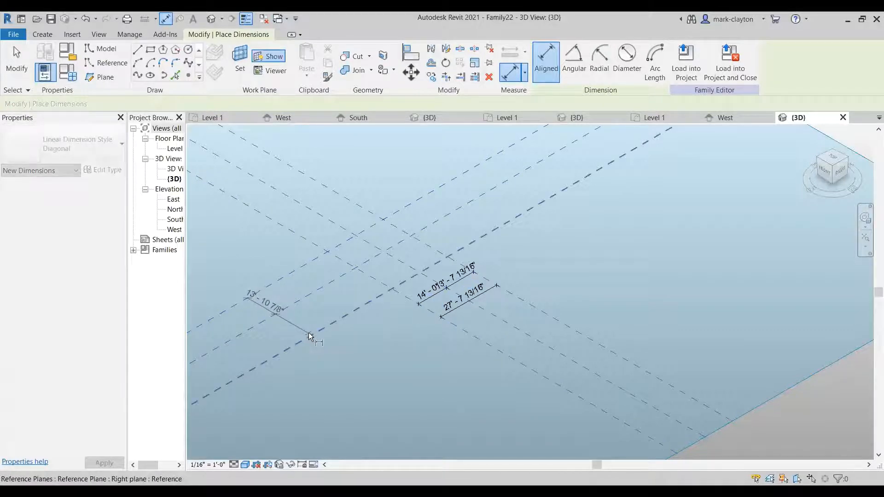
left_click(332, 357)
- Add an overall aligned dimension between the left and right reference planes beside the string and end dimensioning
left_click(204, 323)
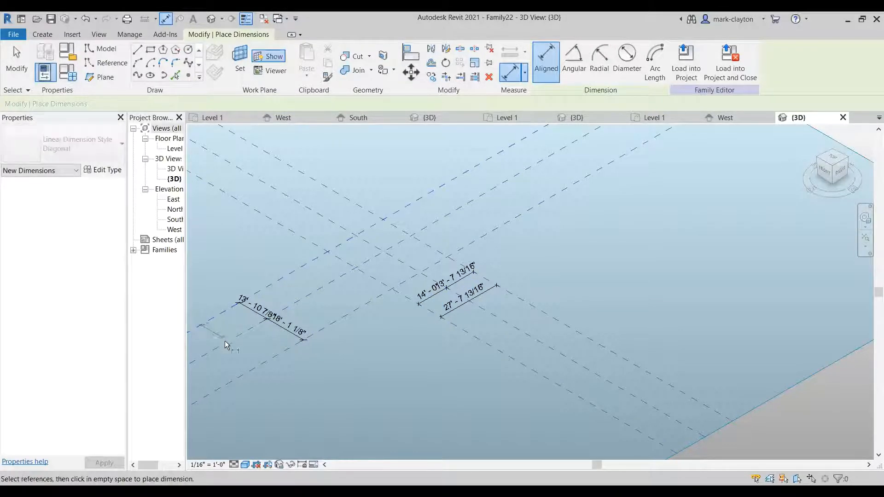
left_click(257, 364)
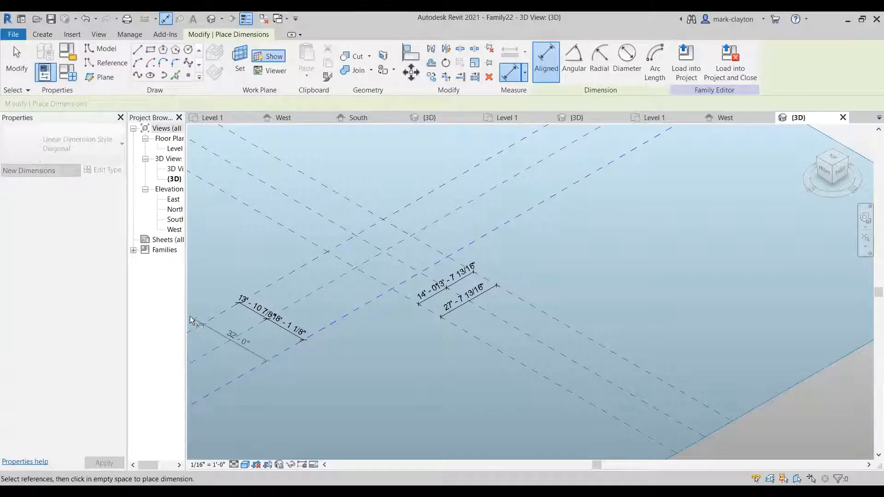
left_click(287, 381)
key("Escape")
key("Escape")
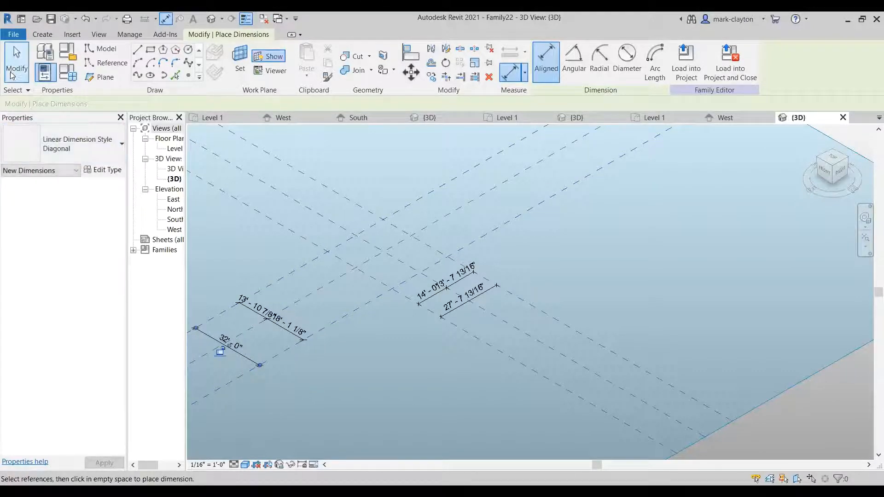
- Apply the EQ constraint to the left-center-right and front-center-back dimension strings so the outer planes are equally spaced about the center planes
left_click(278, 325)
left_click(287, 312)
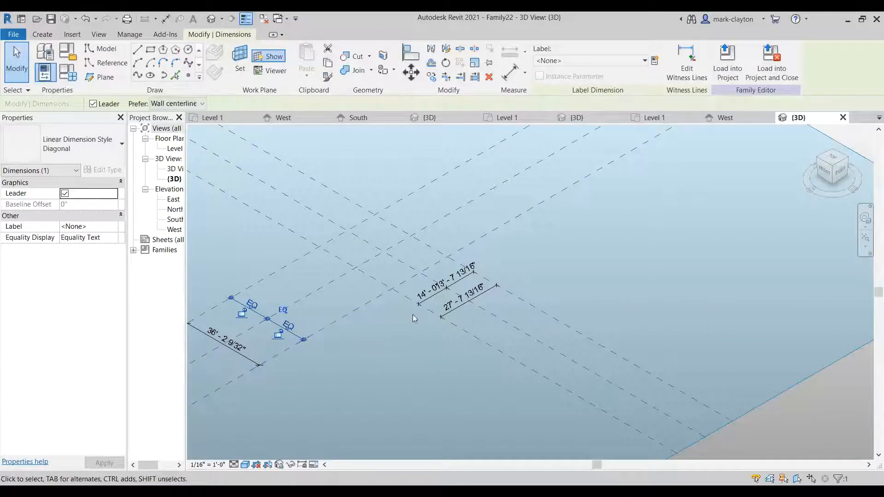
left_click(454, 295)
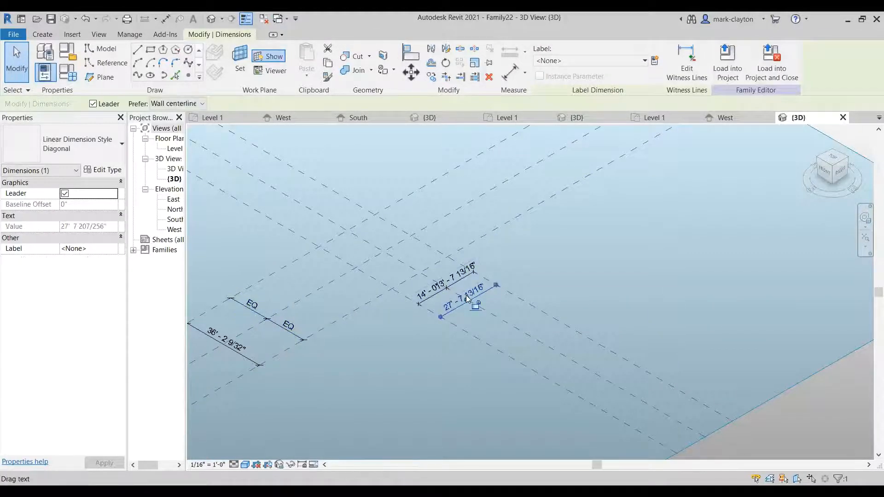
left_click(529, 251)
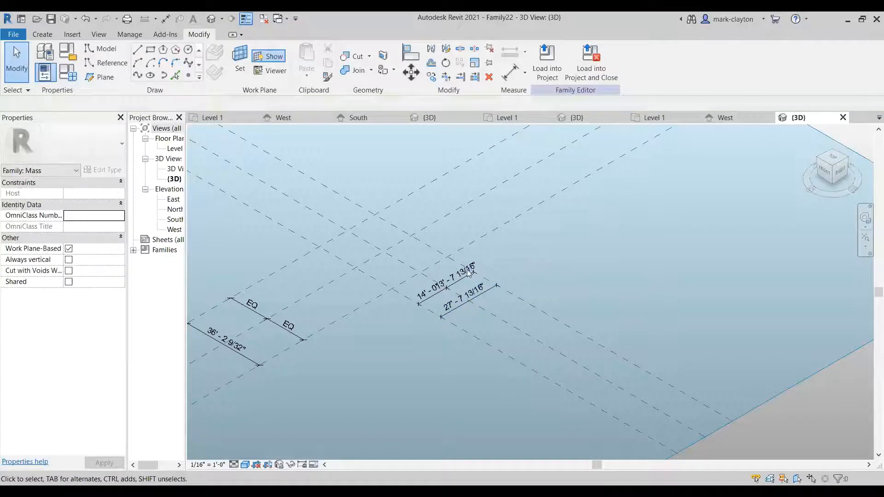
left_click(455, 286)
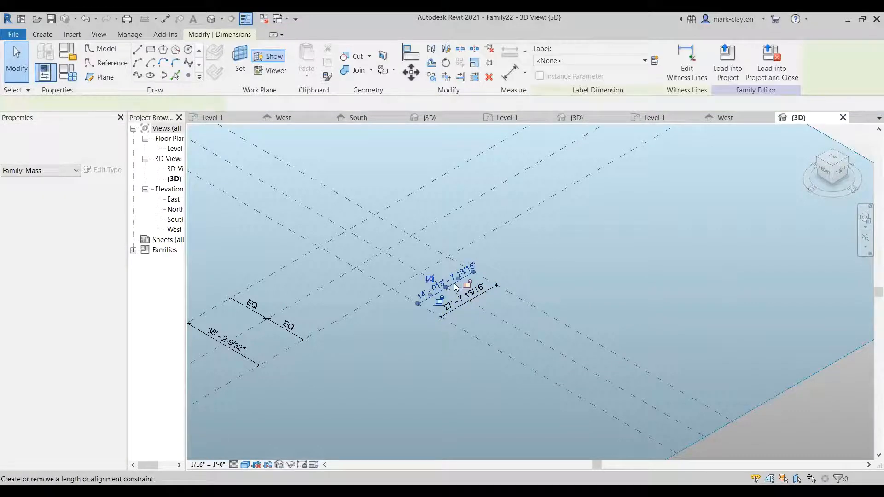
left_click(430, 278)
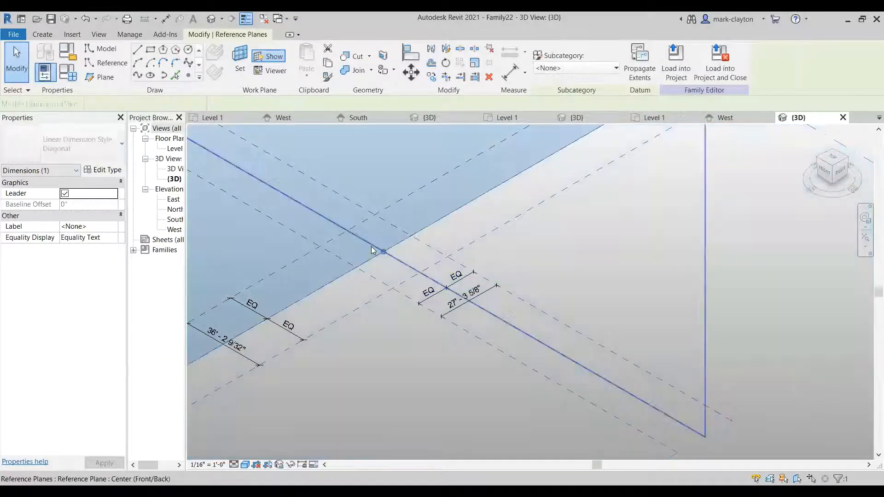
- Inspect the Center (Left/Right) and Center (Front/Back) reference planes by selecting both, and clear the selection
left_click(373, 250)
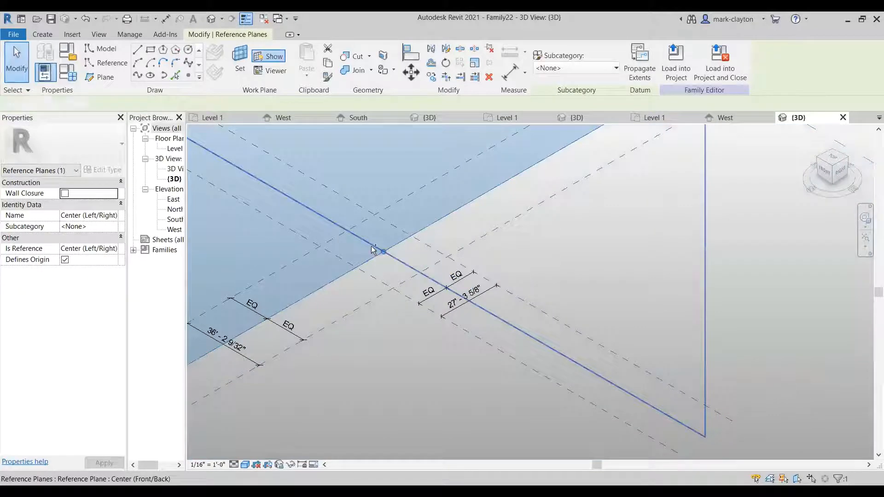
left_click(373, 250, "ctrl")
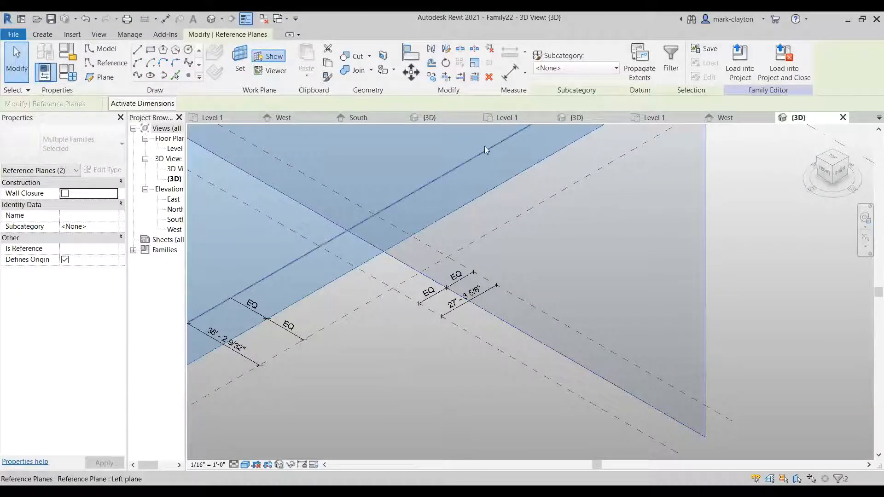
left_click(399, 360)
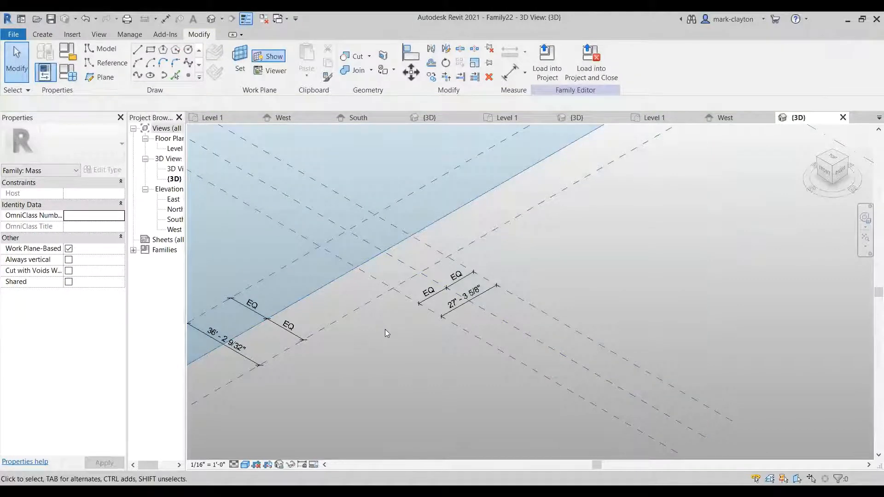
scroll(385, 332, "up", 2)
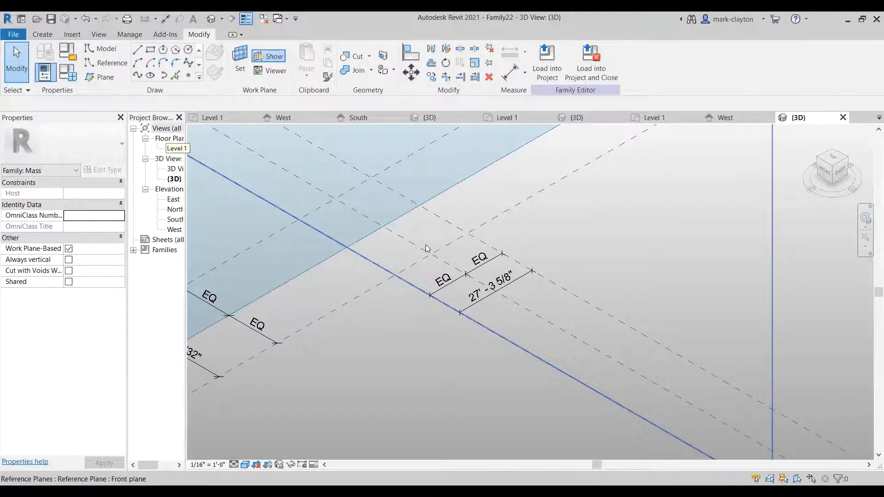
- Open the Level 1 floor plan and copy the front reference plane 9' farther to the front
double_click(175, 148)
scroll(601, 339, "up", 4)
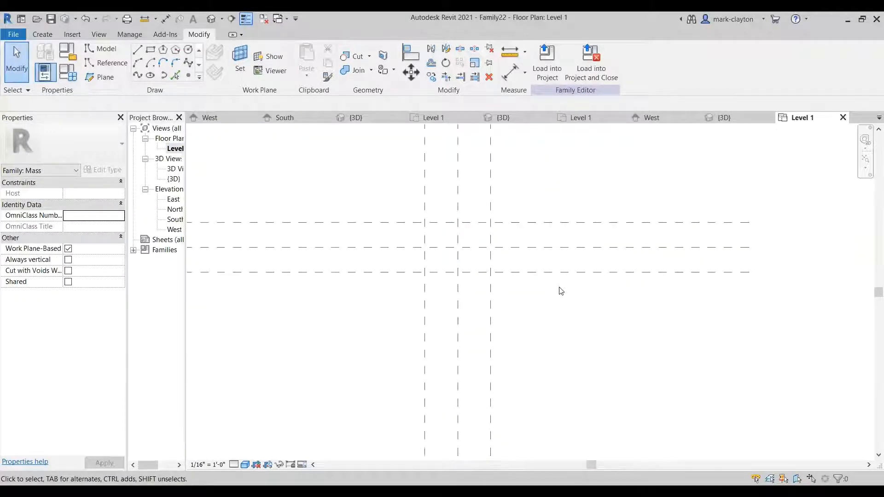
left_click(533, 272)
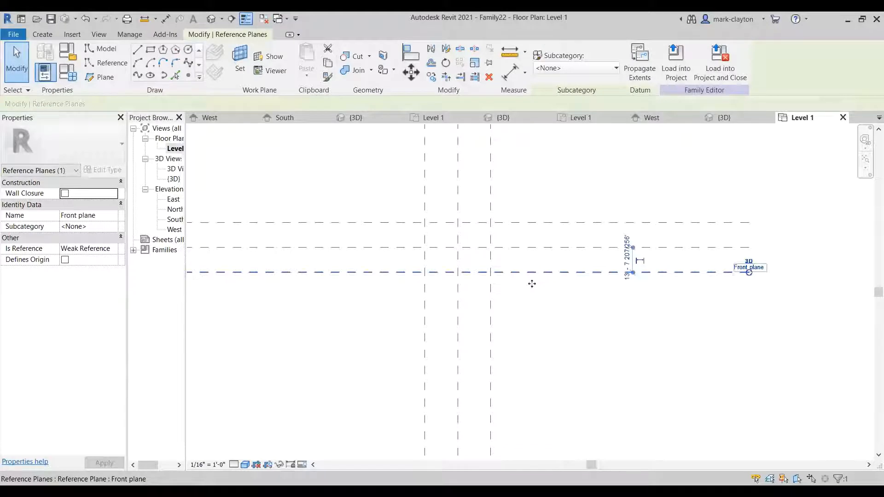
left_click_drag(532, 283, 534, 296, "ctrl")
left_click(544, 312)
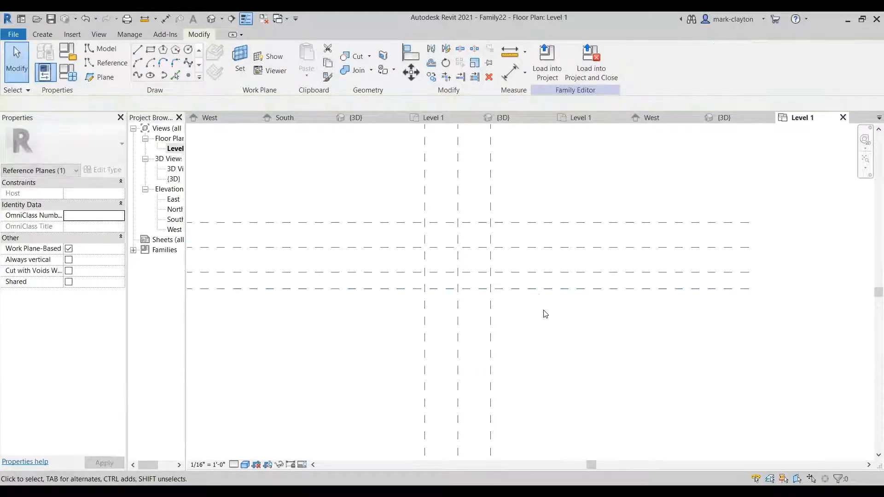
- Name the copied reference plane "Facade" and move it between the front plane and the Center (Front/Back) plane
left_click(540, 294)
left_click(558, 279)
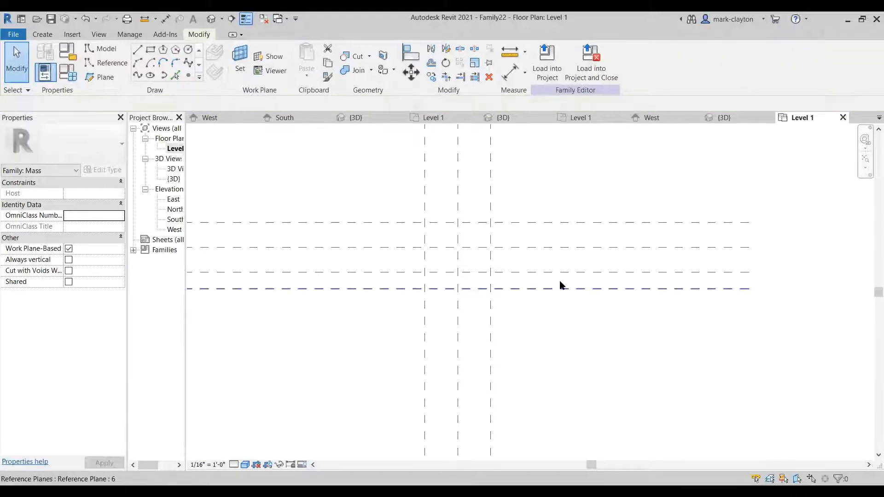
left_click(559, 272)
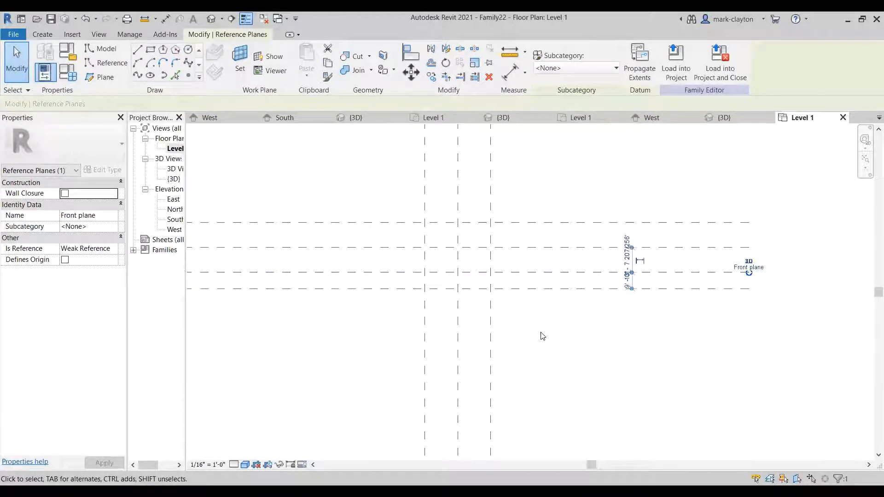
left_click(550, 292)
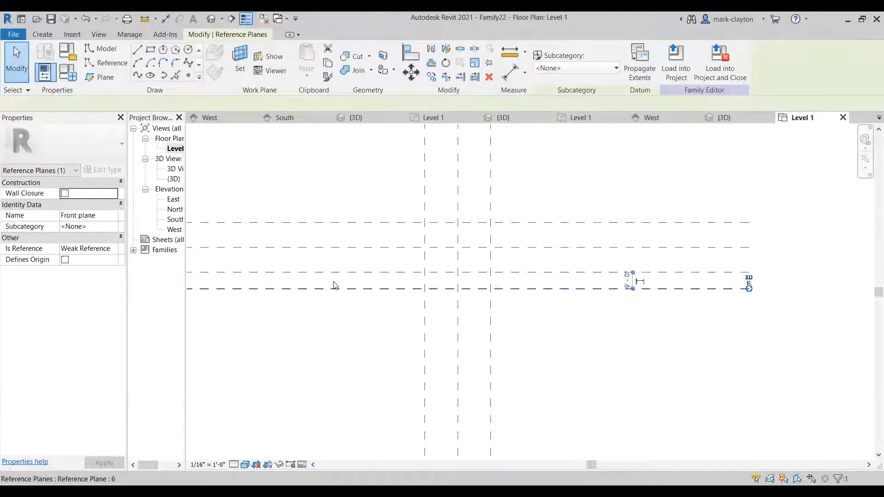
left_click(103, 216)
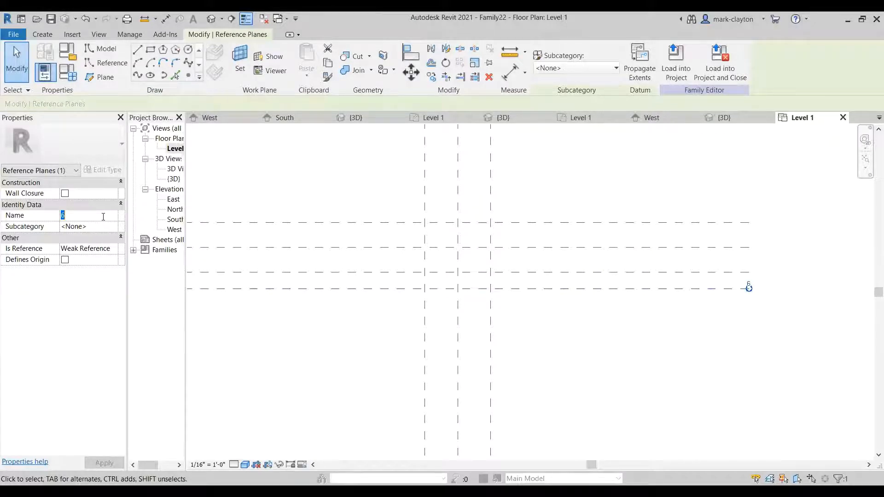
type("Facade")
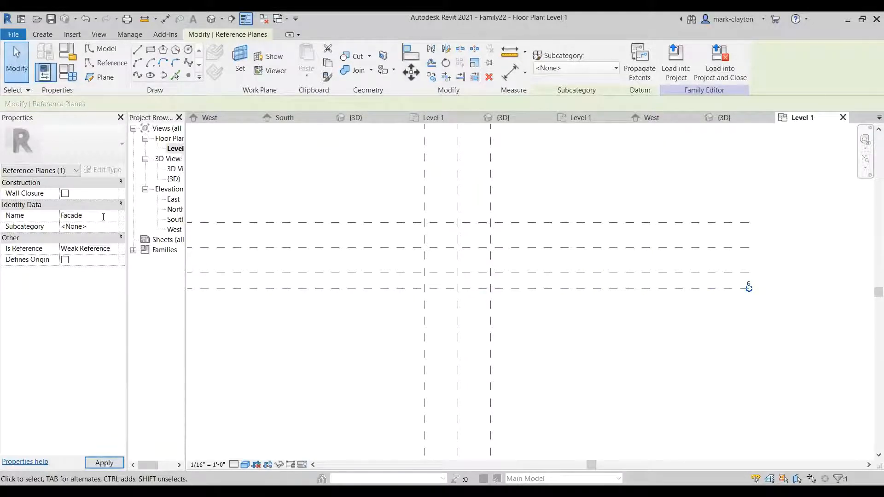
key("Return")
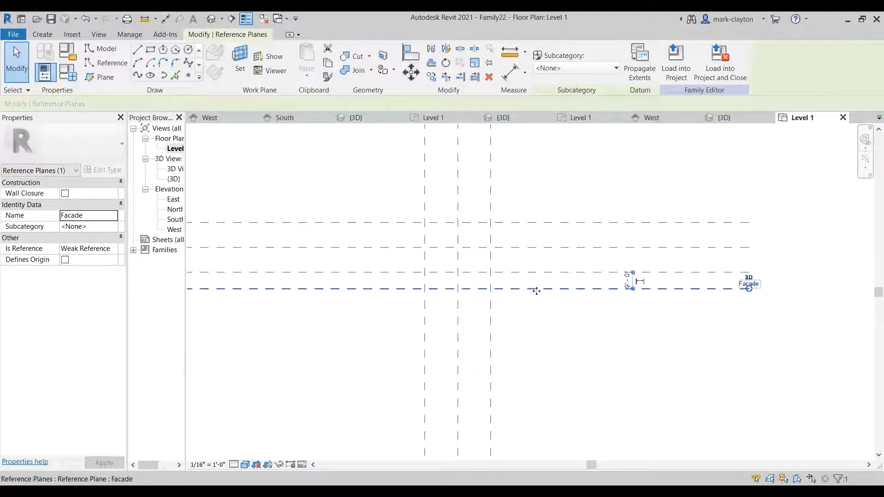
mouse_move(538, 278)
left_mouse_down()
mouse_move(536, 263)
mouse_move(547, 291)
left_mouse_up()
left_click(568, 365)
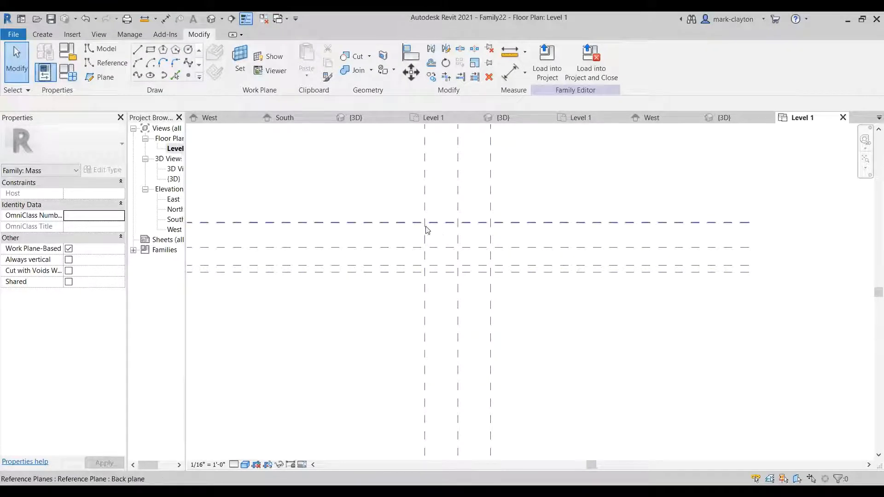
- Examine the layout of the reference planes in the Level 1 plan and in the perspective 3D View 1
scroll(545, 321, "up", 3)
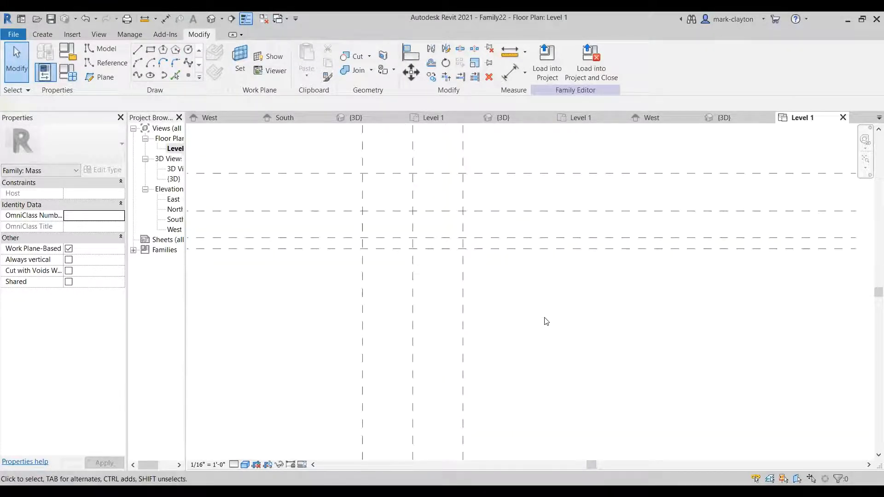
scroll(545, 322, "down", 4)
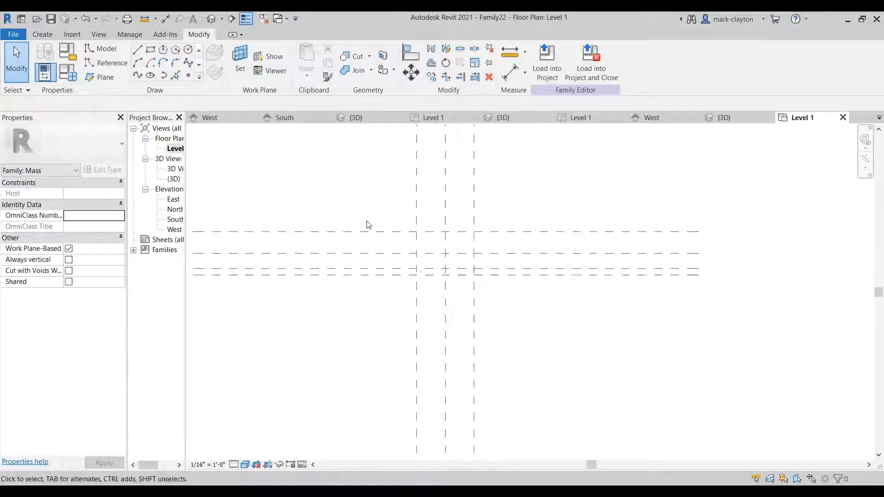
scroll(368, 226, "down", 5)
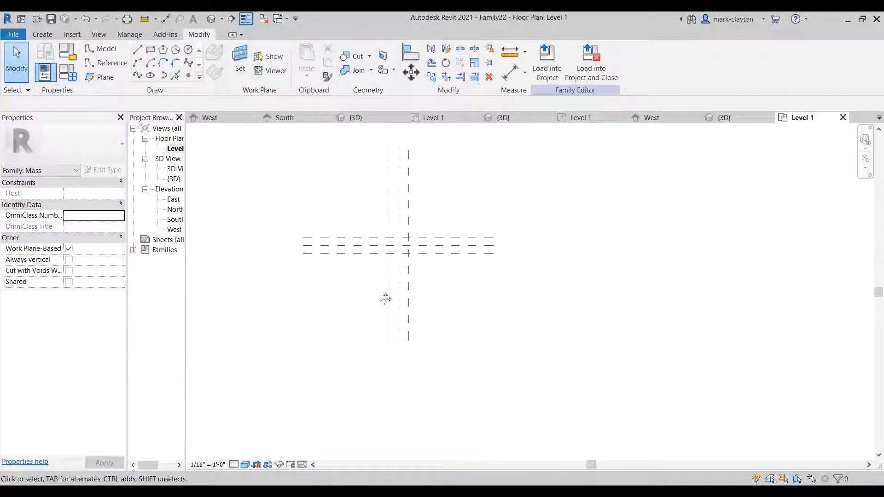
middle_click_drag(386, 299, 388, 303)
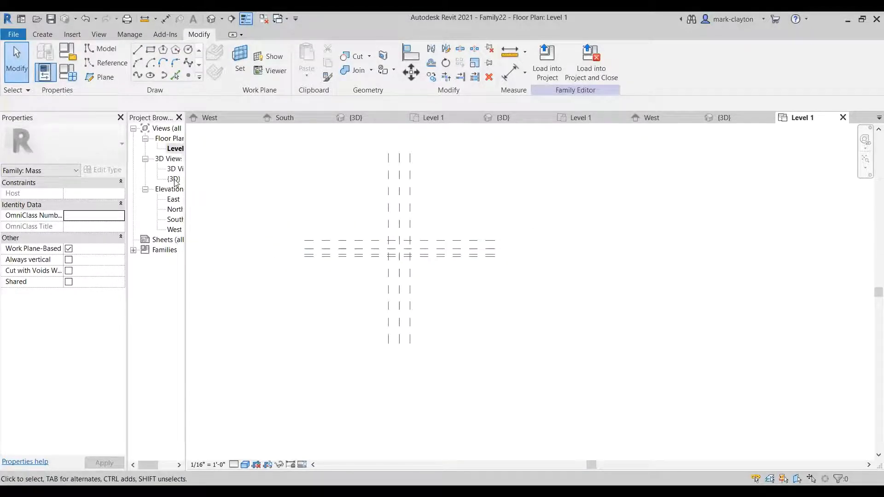
scroll(361, 259, "up", 3)
left_click(179, 150)
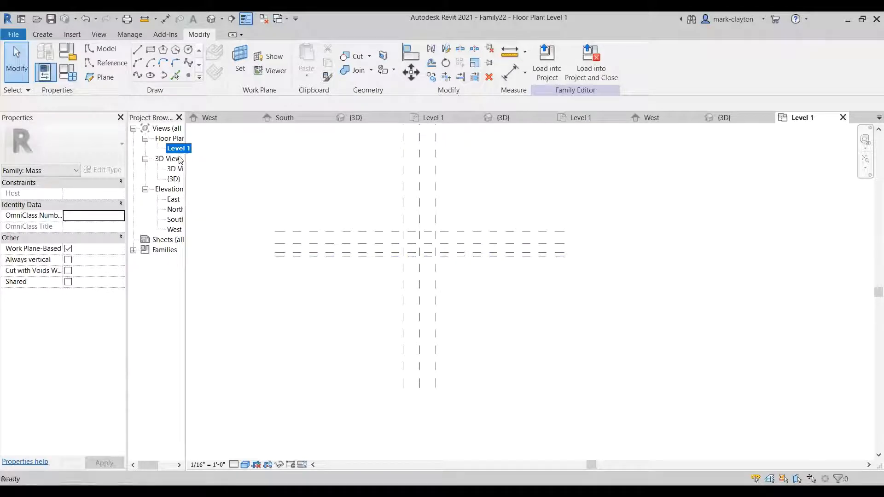
double_click(177, 170)
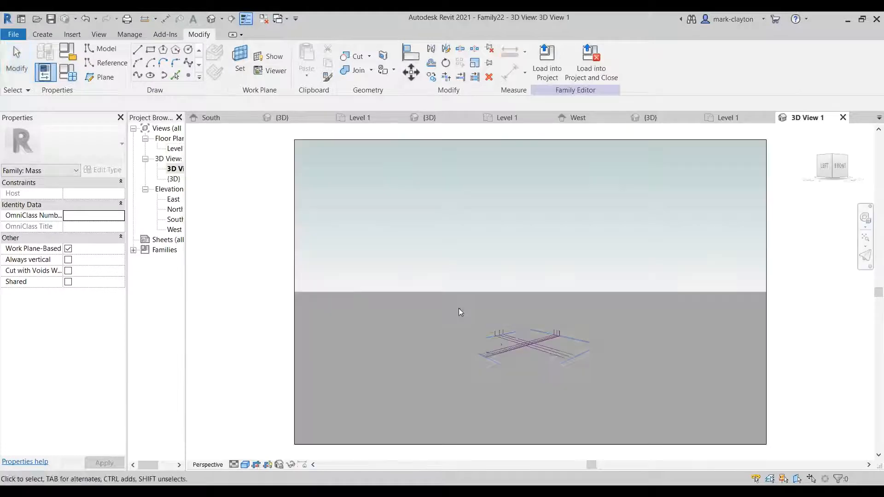
scroll(516, 358, "up", 5)
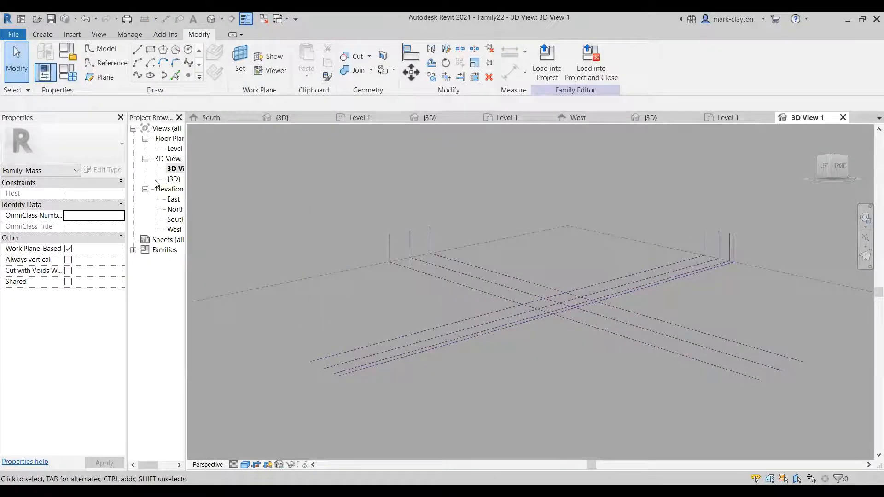
- Open the Level 1 floor plan and place an overall aligned dimension between the left and right reference planes
double_click(176, 149)
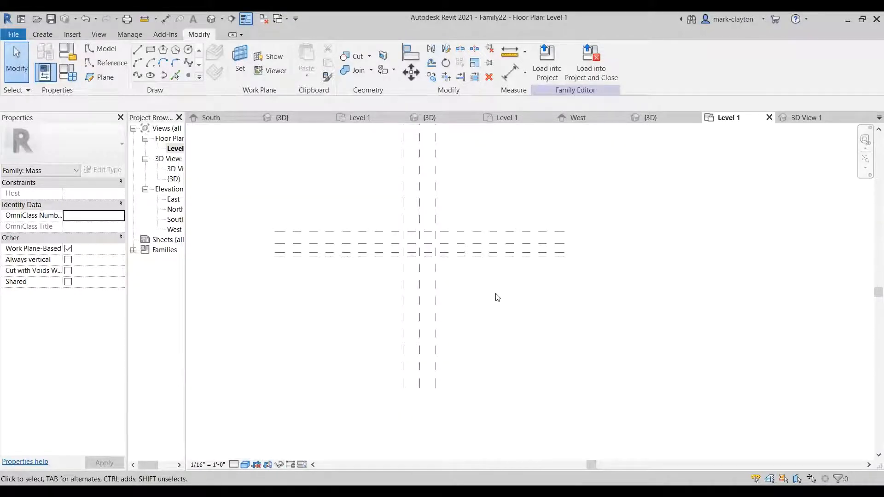
scroll(497, 298, "up", 1)
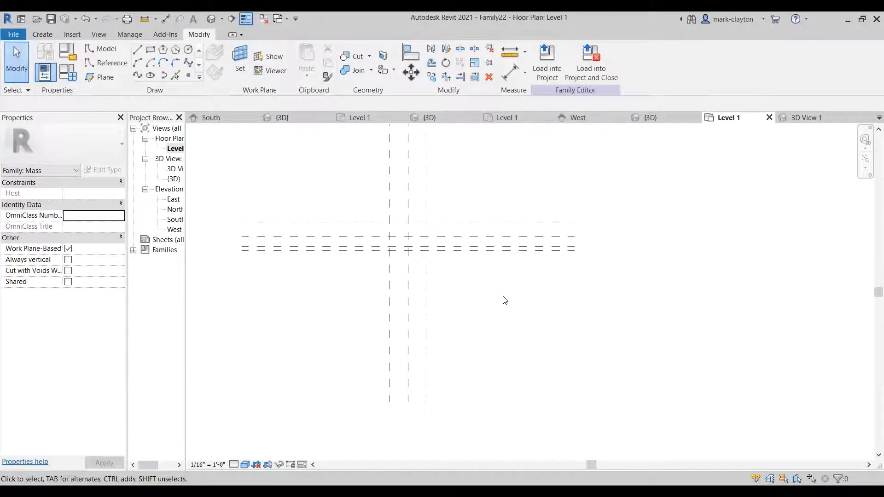
middle_click_drag(505, 300, 526, 310)
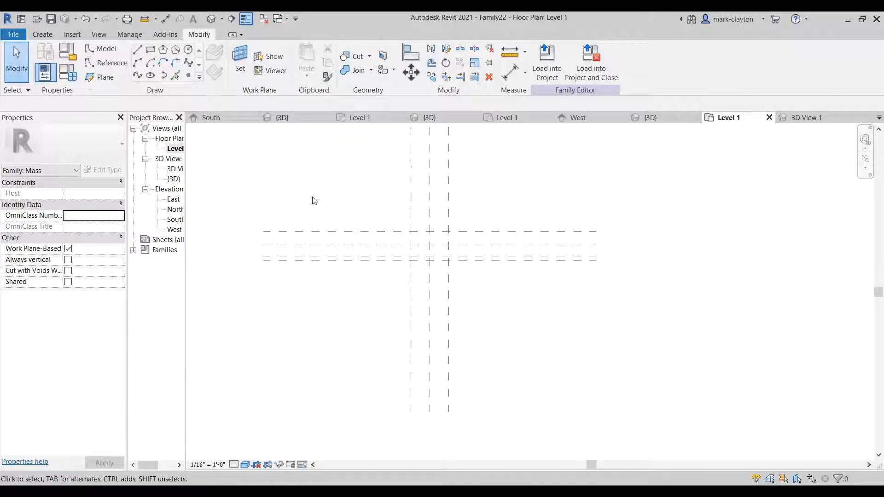
left_click(42, 34)
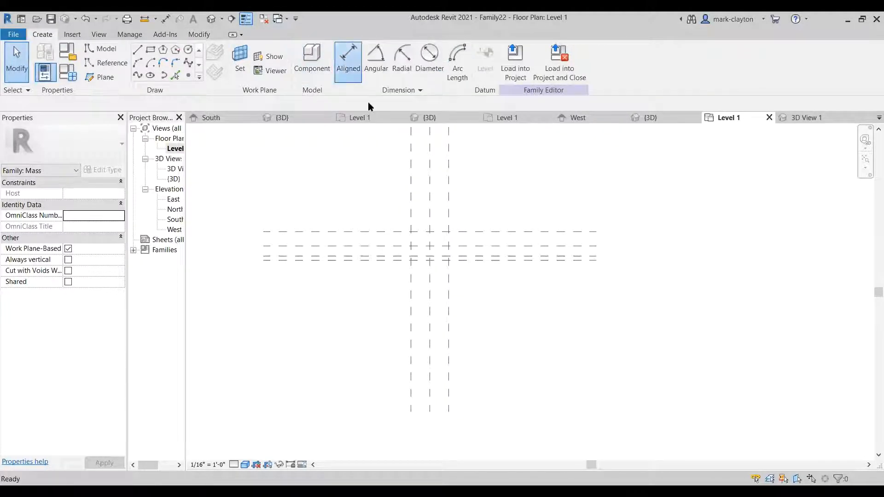
left_click(410, 319)
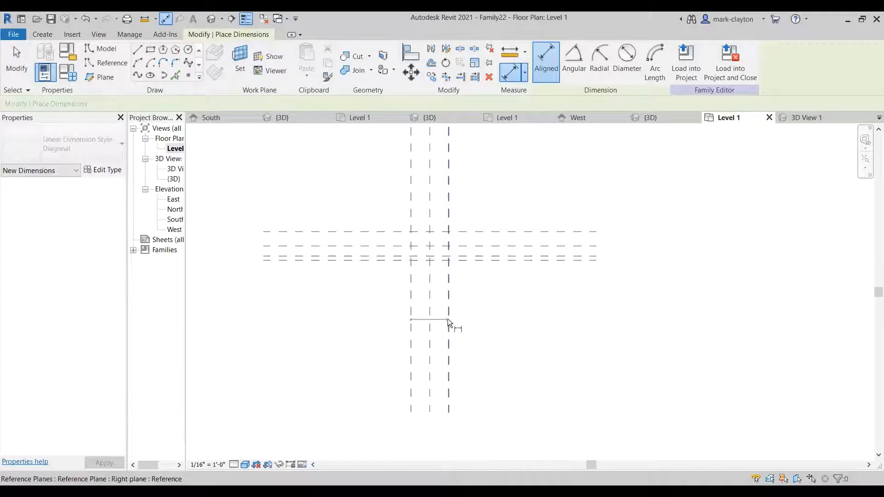
left_click(448, 319)
left_click(486, 319)
- Dimension the left, Center (Left/Right) and right planes in one string and constrain the segments to be equal
left_click(411, 298)
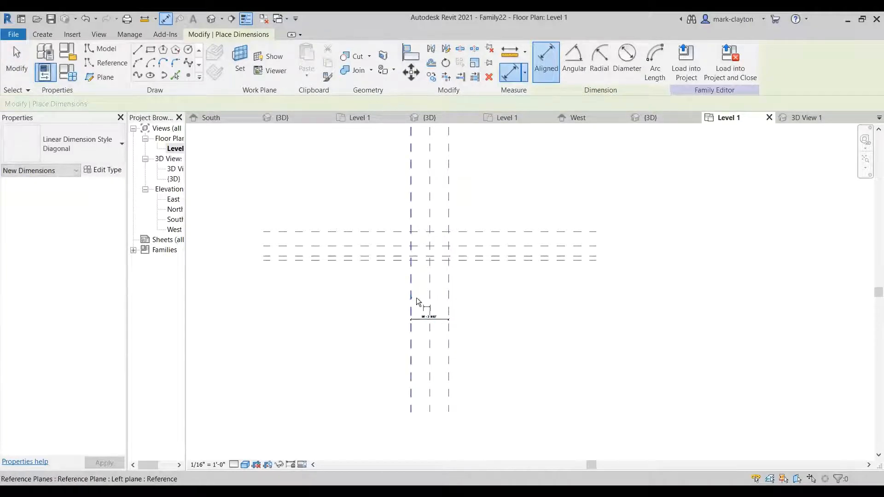
left_click(428, 299)
left_click(448, 300)
left_click(483, 300)
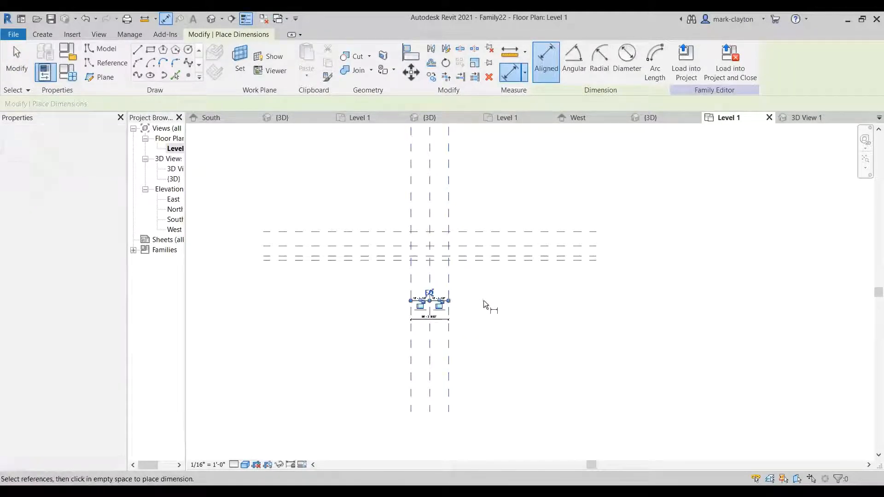
left_click(428, 291)
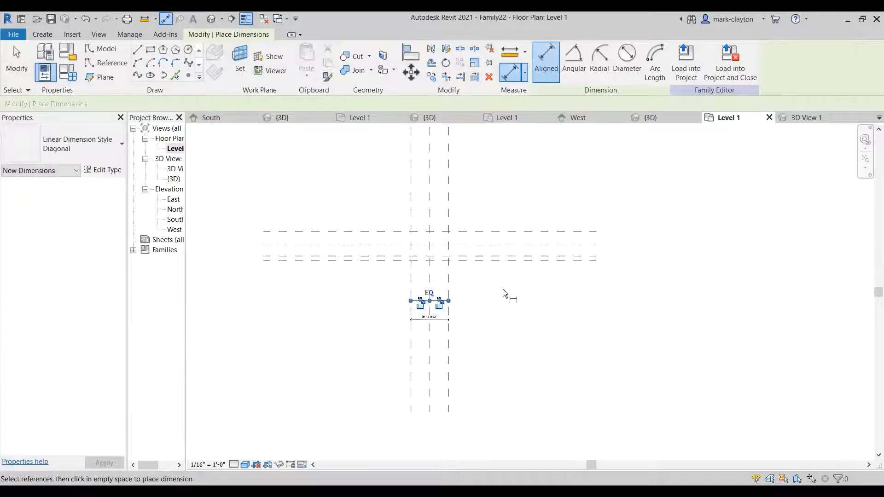
- Dimension the front, Center (Front/Back) and back planes in one string and constrain the segments to be equal
left_click(511, 260)
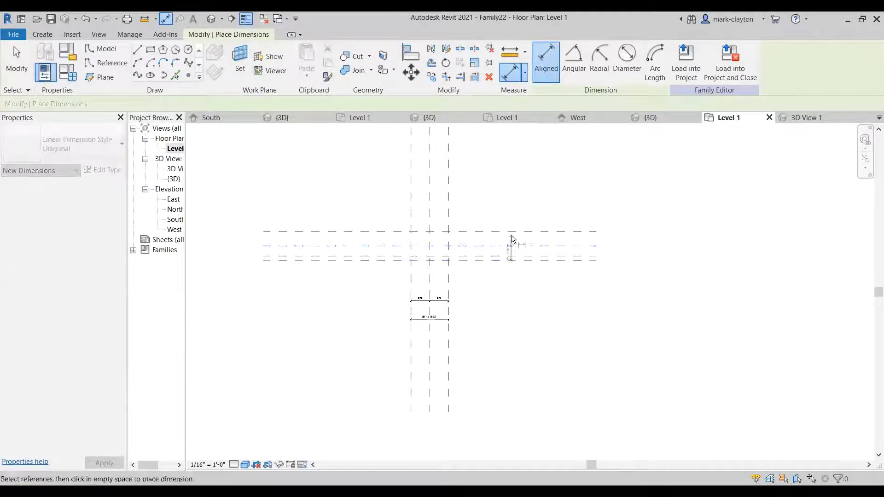
left_click(511, 232)
left_click(509, 205)
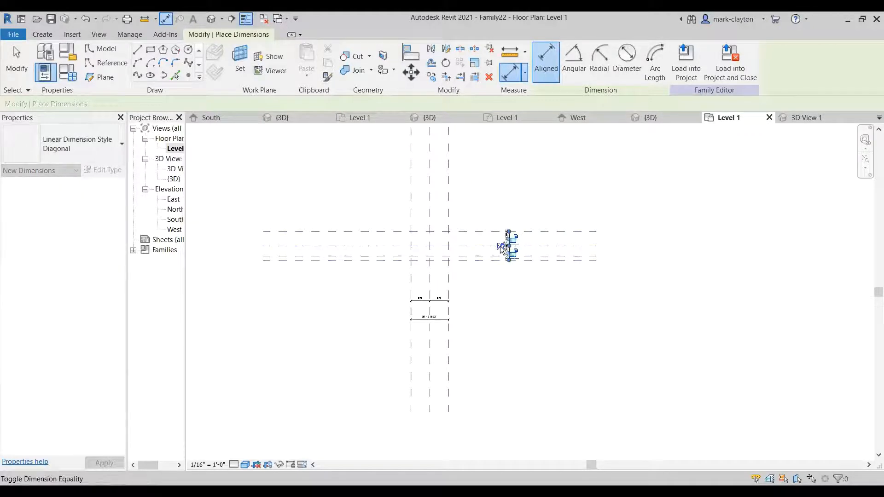
left_click(500, 246)
- Place an overall aligned dimension between the front and back reference planes and end dimensioning
left_click(532, 259)
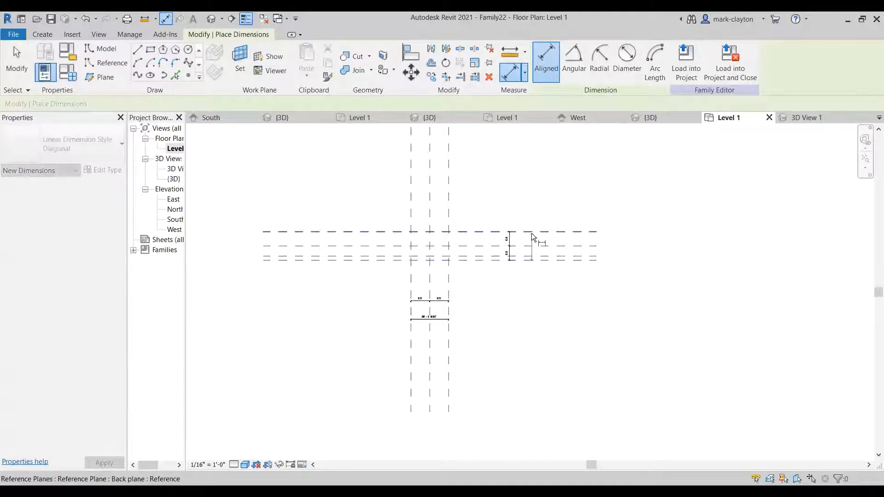
left_click(531, 233)
left_click(534, 201)
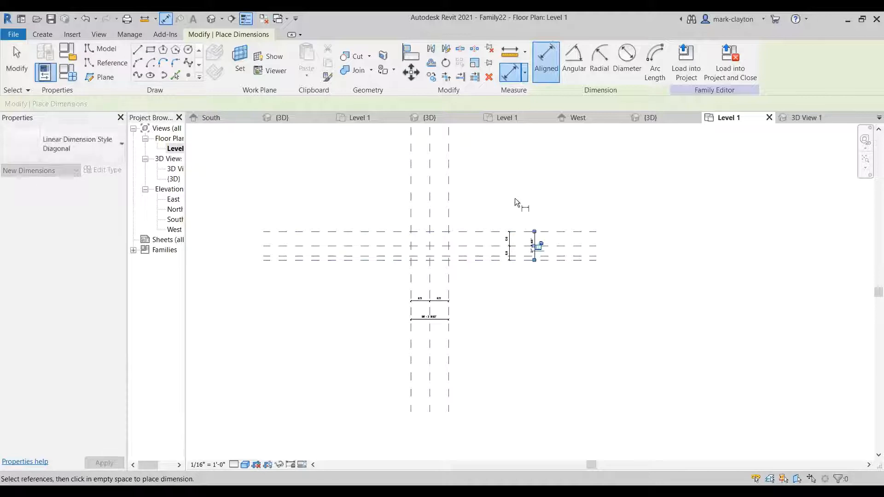
left_click(17, 60)
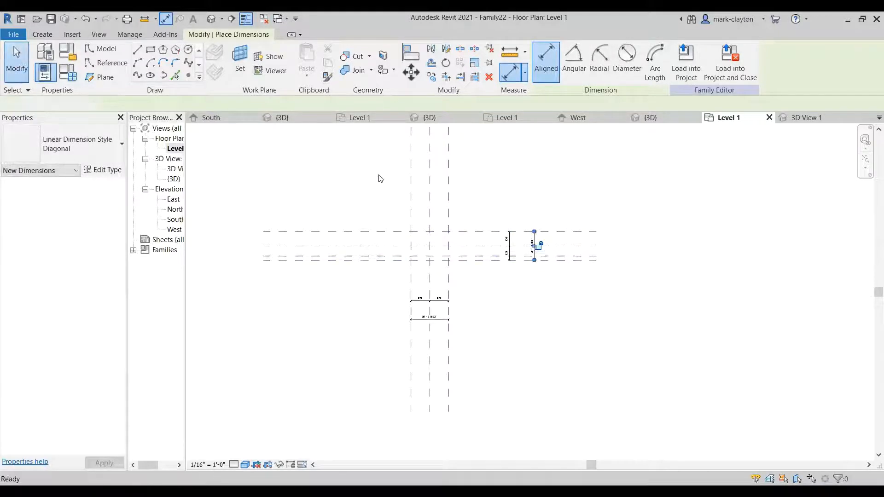
- Label the overall front-to-back dimension with a new instance family parameter named "dSquare"
scroll(548, 260, "up", 3)
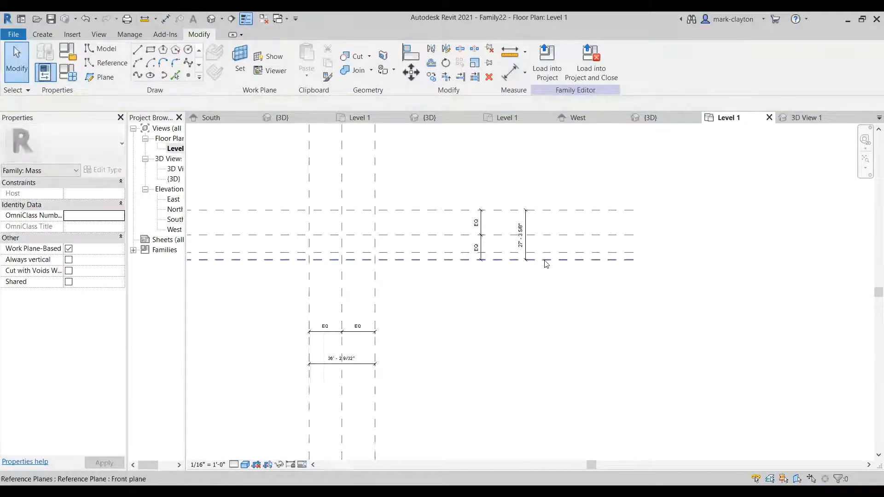
left_click(522, 239)
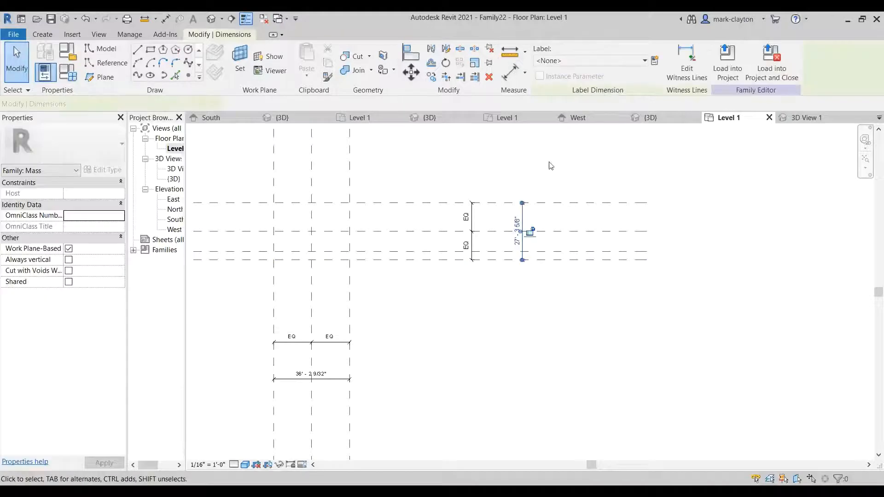
left_click(655, 60)
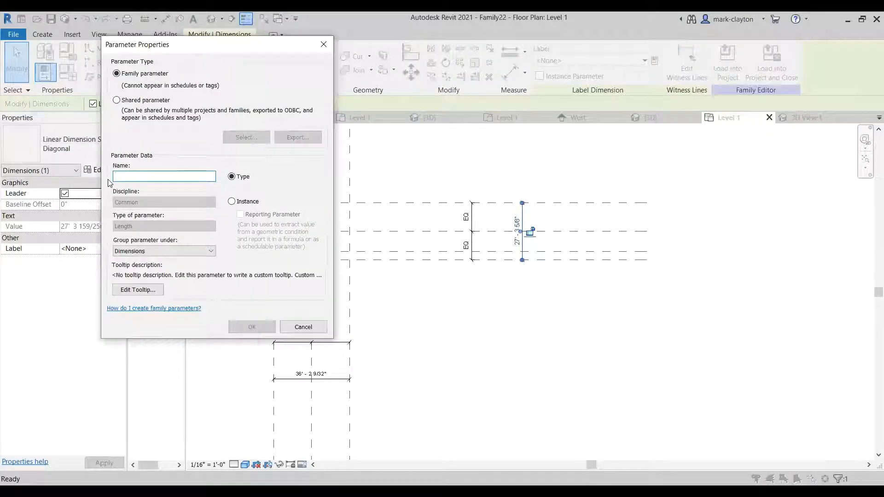
type("square")
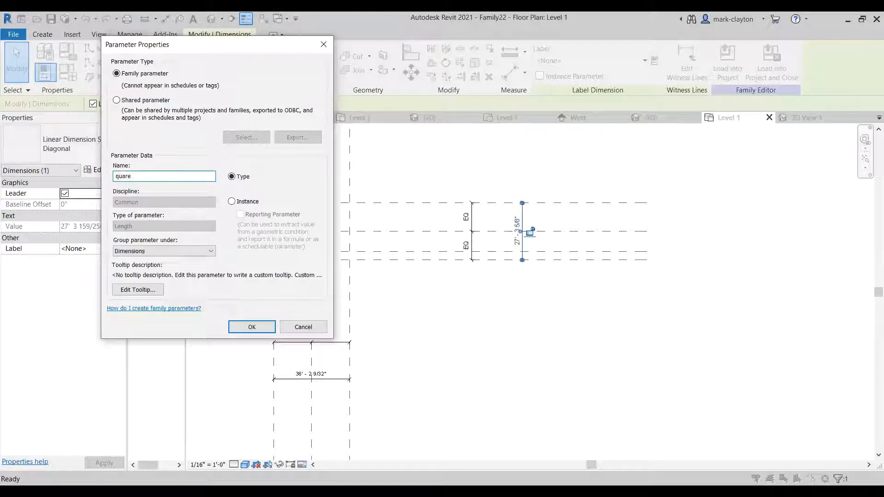
type("S")
left_click(232, 201)
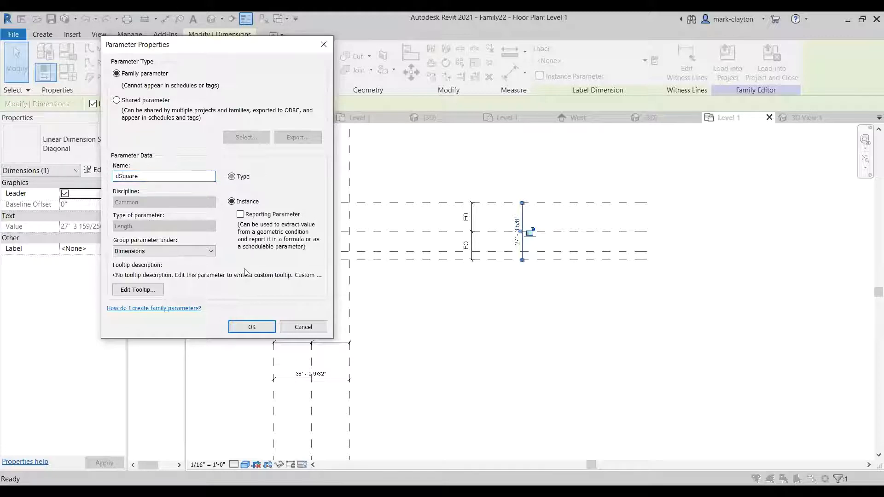
left_click(258, 321)
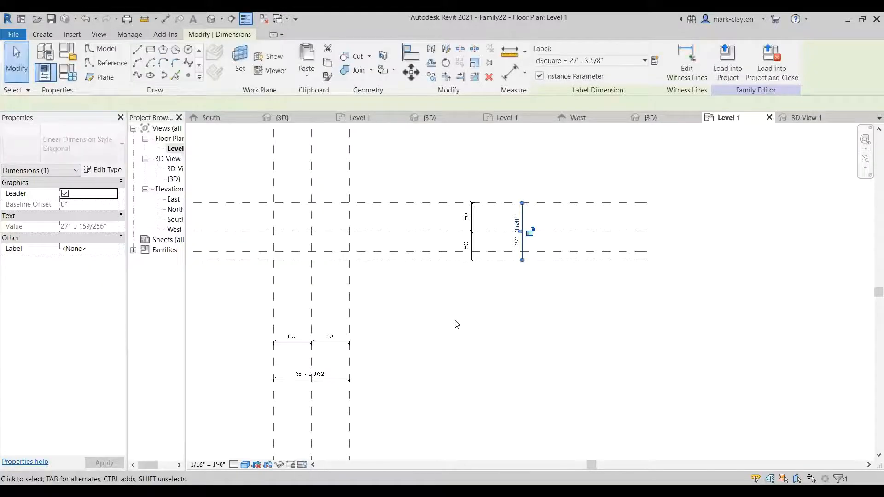
- Label the overall left-to-right dimension with the existing dSquare parameter and clear the selection
left_click(348, 373)
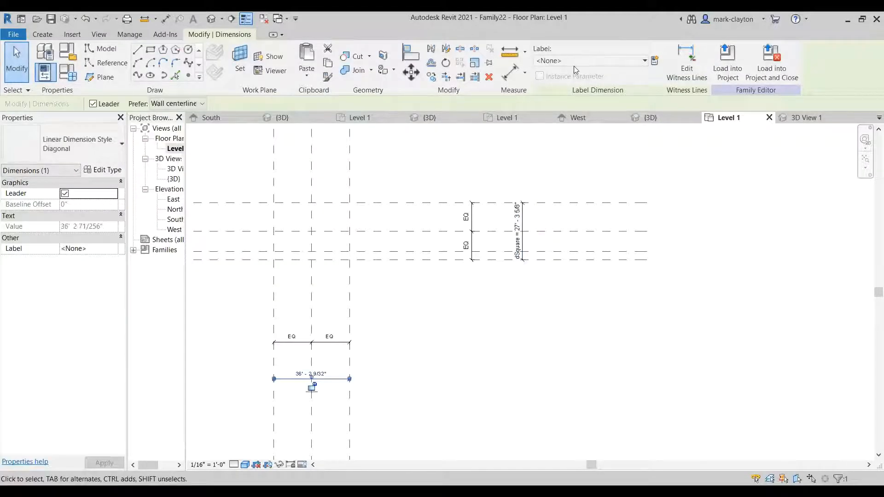
left_click(634, 63)
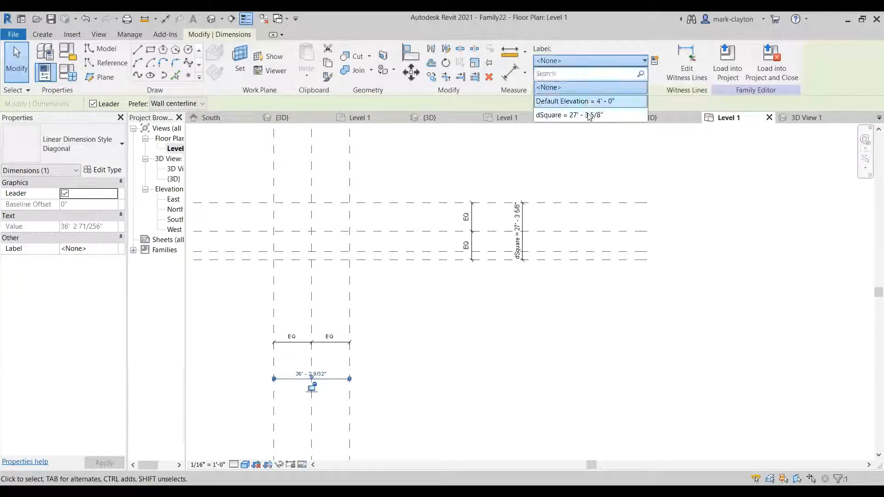
key("Return")
left_click(358, 302)
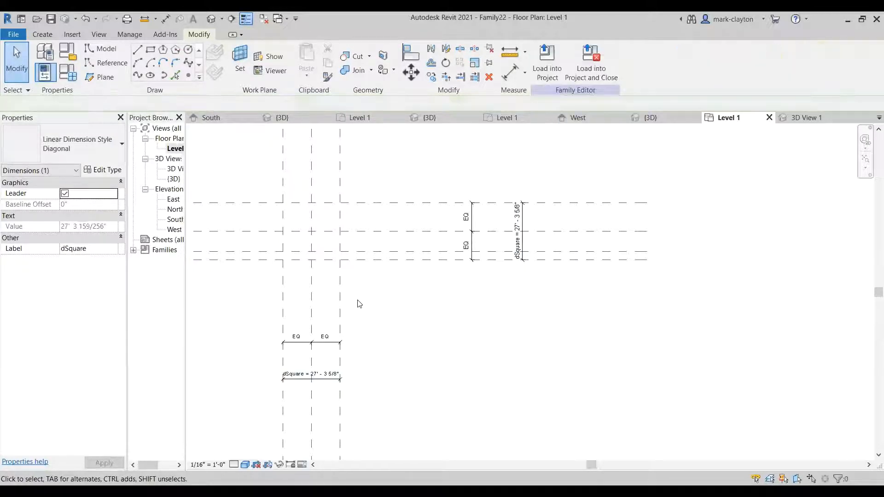
- Copy the Center (Left/Right) plane about 6' to its left and about 5' to its right
scroll(418, 272, "up", 2)
middle_click_drag(418, 272, 446, 246)
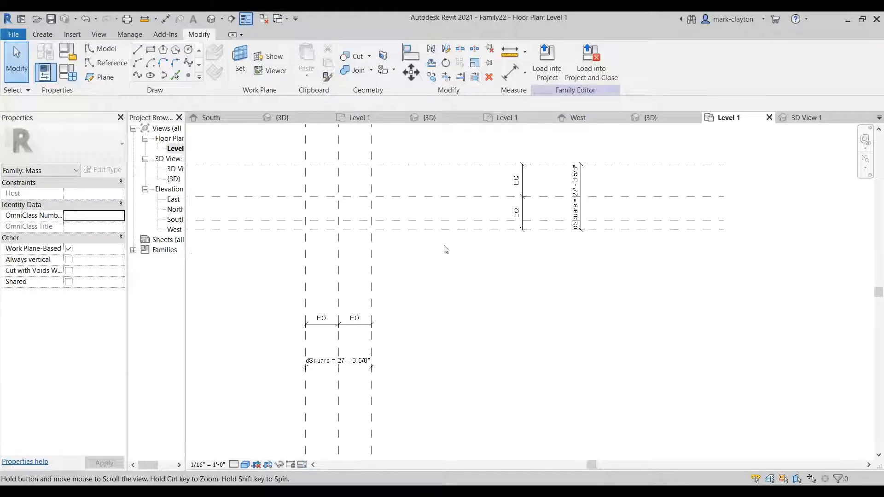
scroll(446, 251, "up", 1)
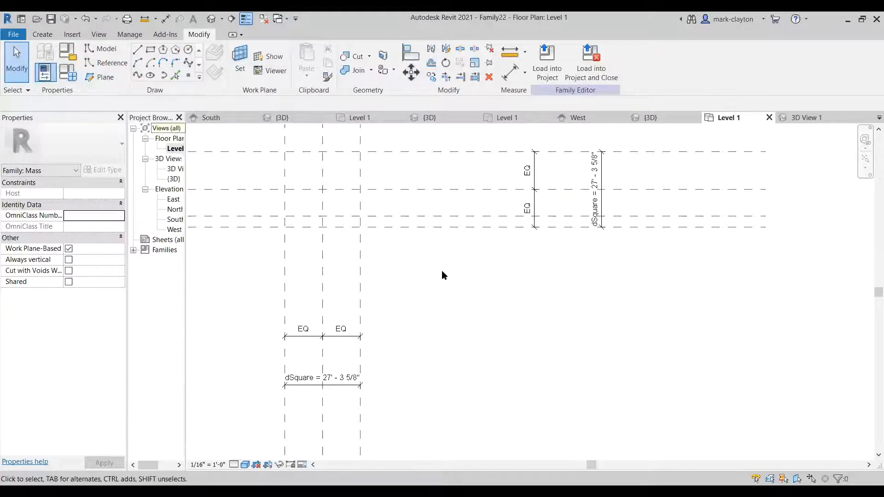
scroll(443, 270, "up", 1)
middle_click_drag(444, 270, 493, 318)
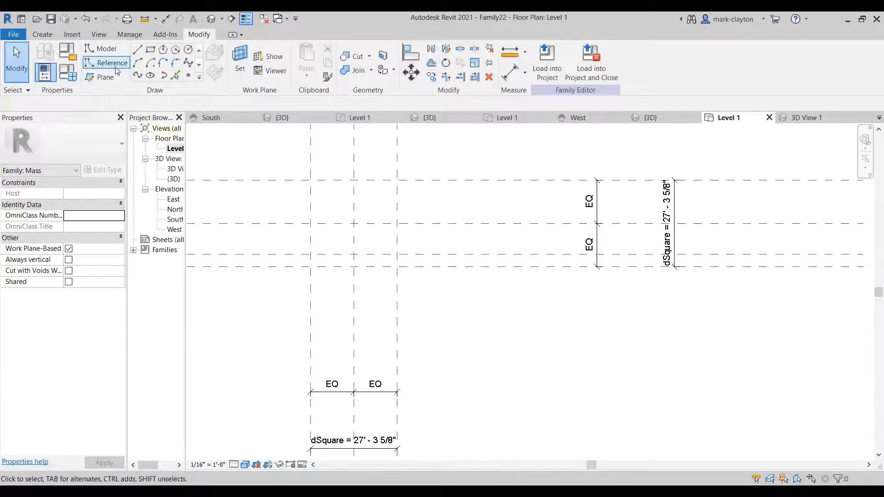
left_click(353, 159)
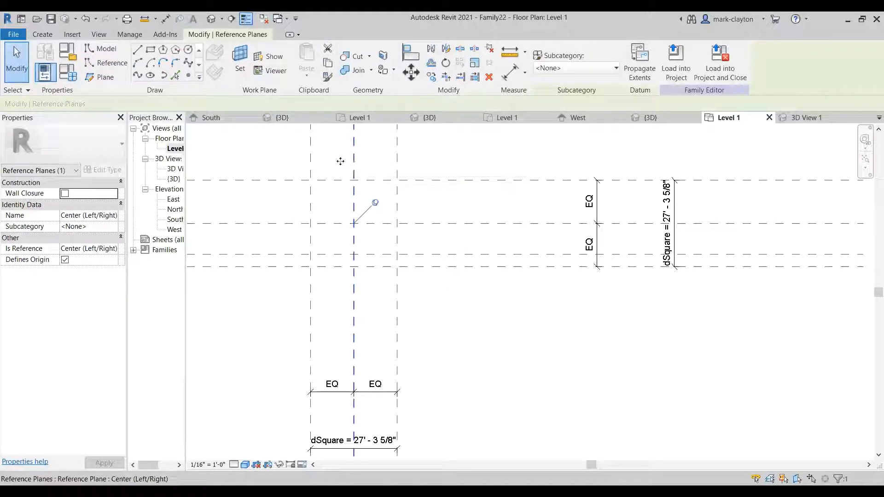
left_click_drag(338, 161, 334, 161, "ctrl")
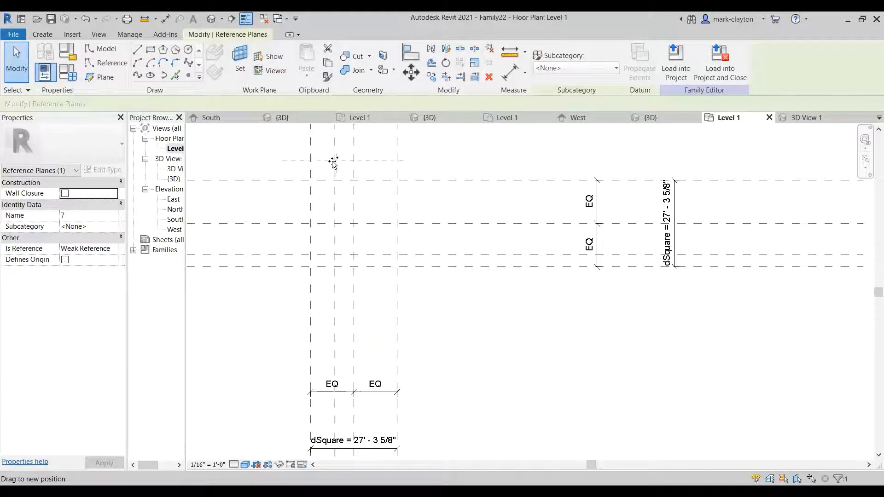
left_click(368, 151)
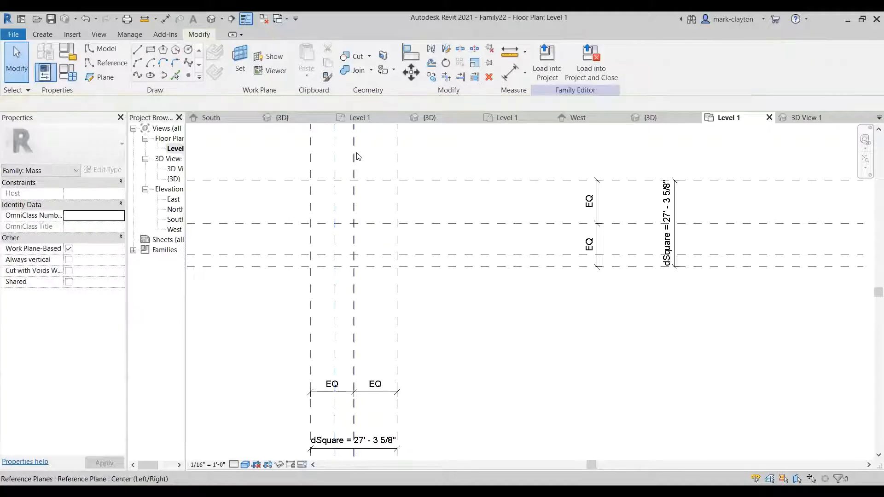
left_click_drag(354, 152, 371, 153, "ctrl")
left_click(453, 148)
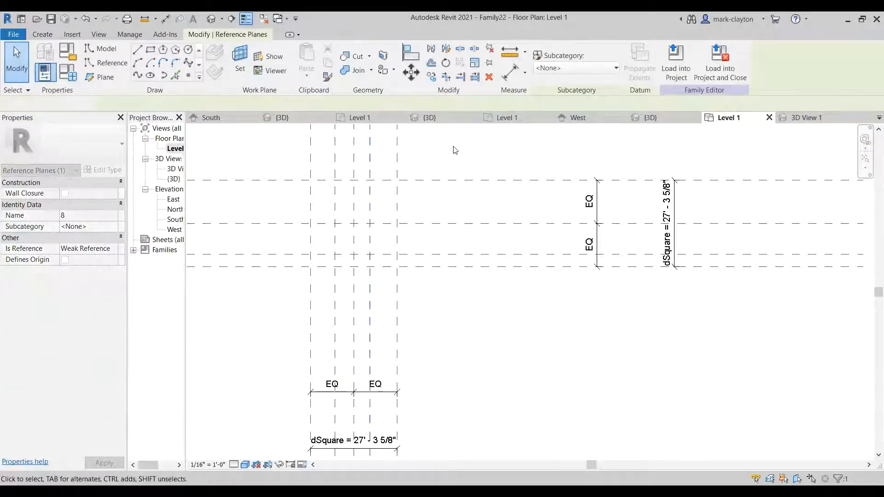
- Place separate aligned dimensions from the Center (Left/Right) plane to the copied plane on its left and the one on its right
scroll(453, 148, "down", 2)
middle_click_drag(460, 156, 463, 211)
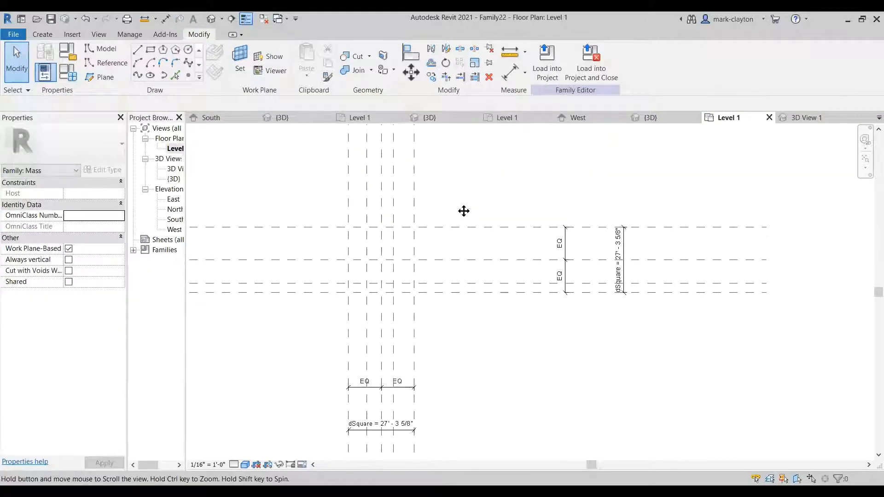
left_click(42, 34)
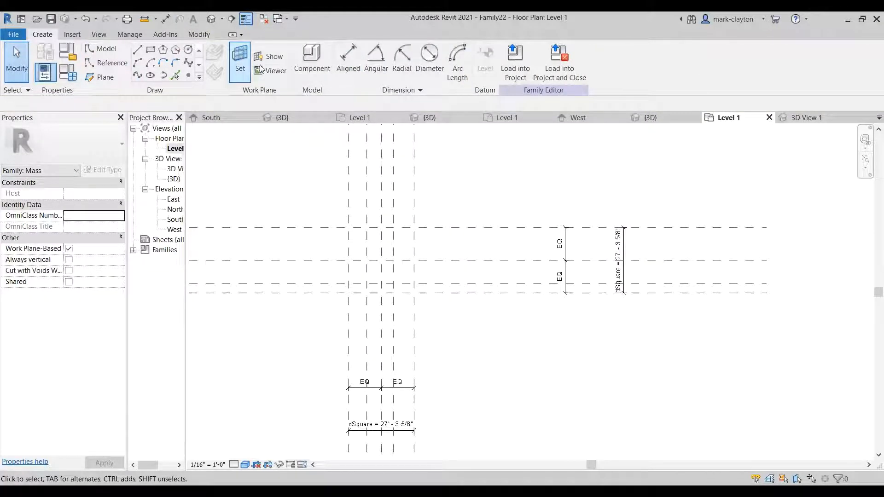
left_click(348, 56)
left_click(367, 193)
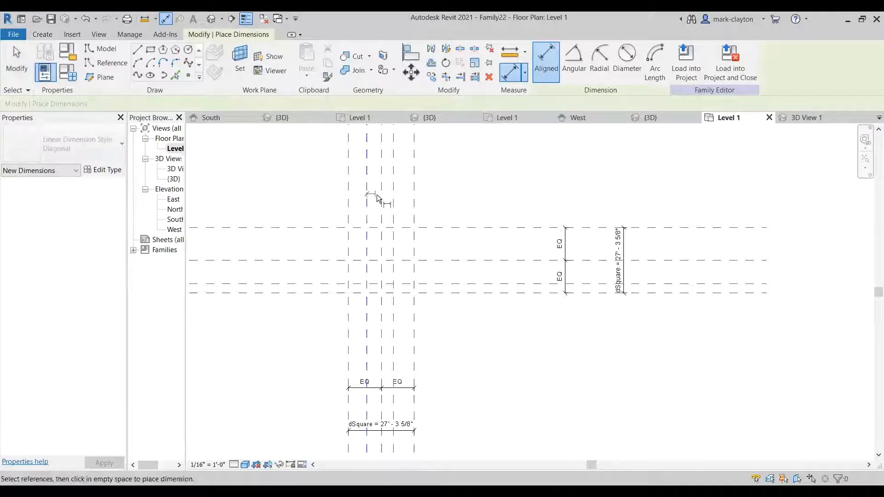
left_click(381, 199)
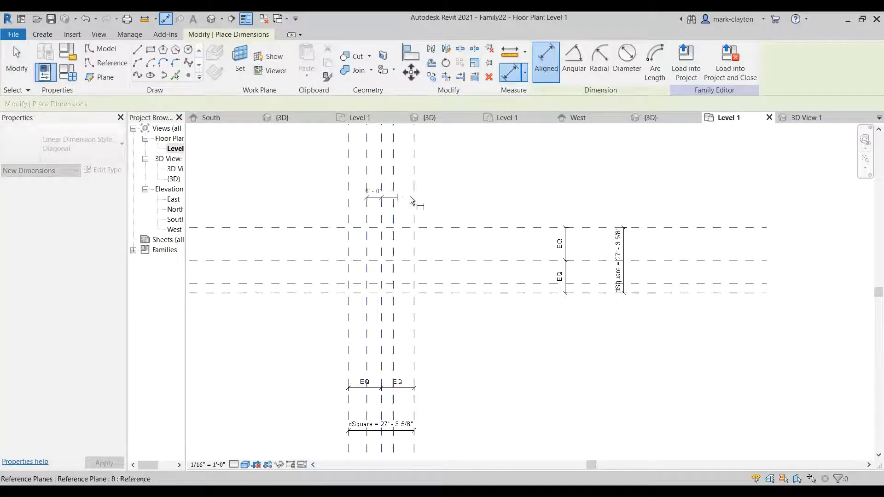
left_click(456, 197)
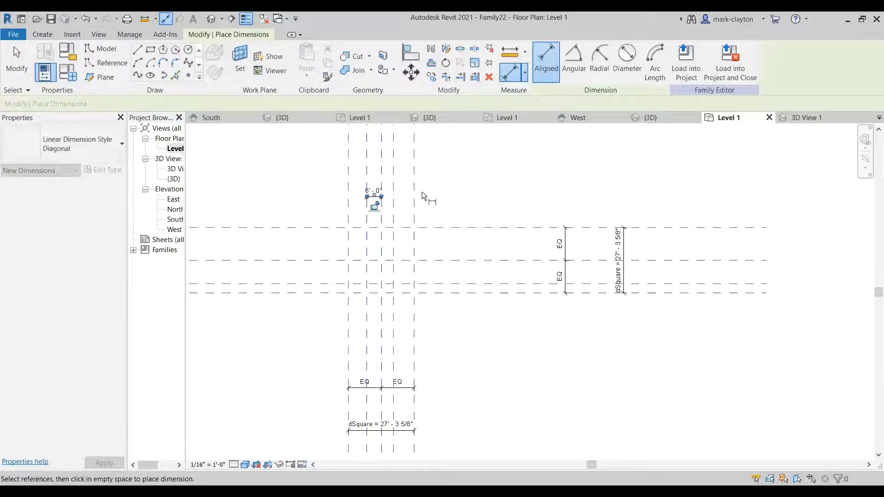
left_click(392, 181)
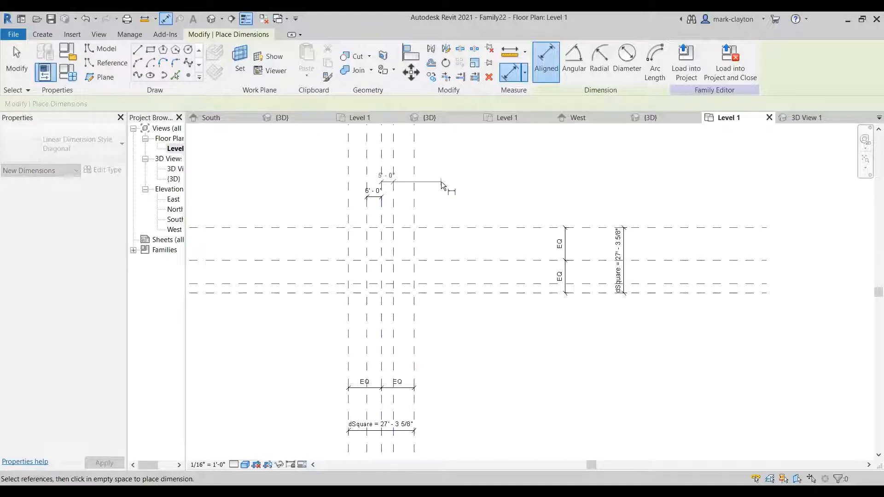
left_click(441, 181)
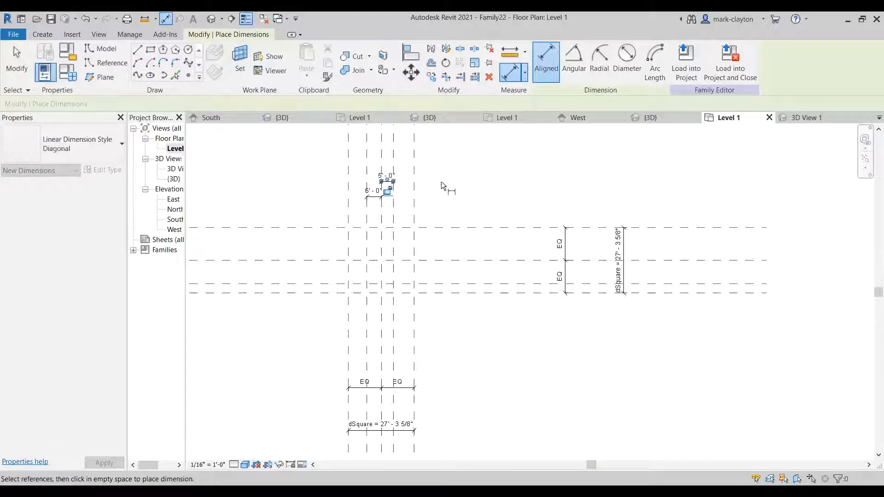
left_click(14, 58)
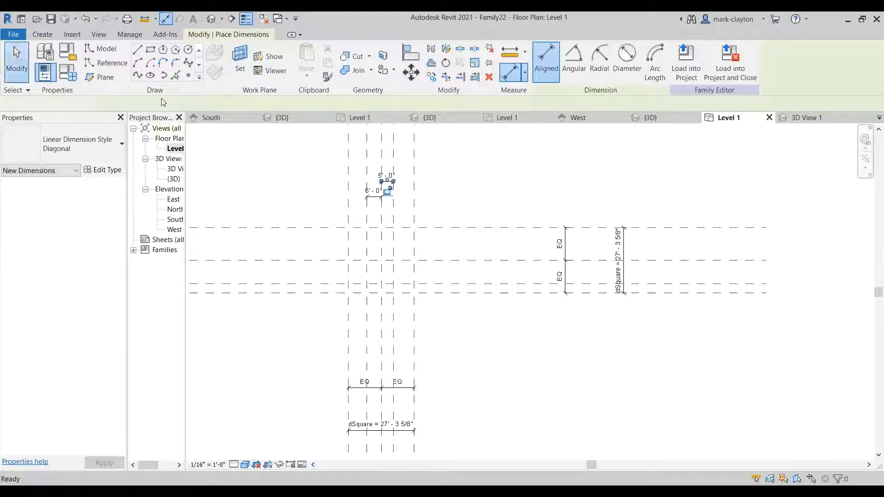
- Label the dimension to the left copied plane with a new family type parameter named "offsetLeft"
left_click(375, 198)
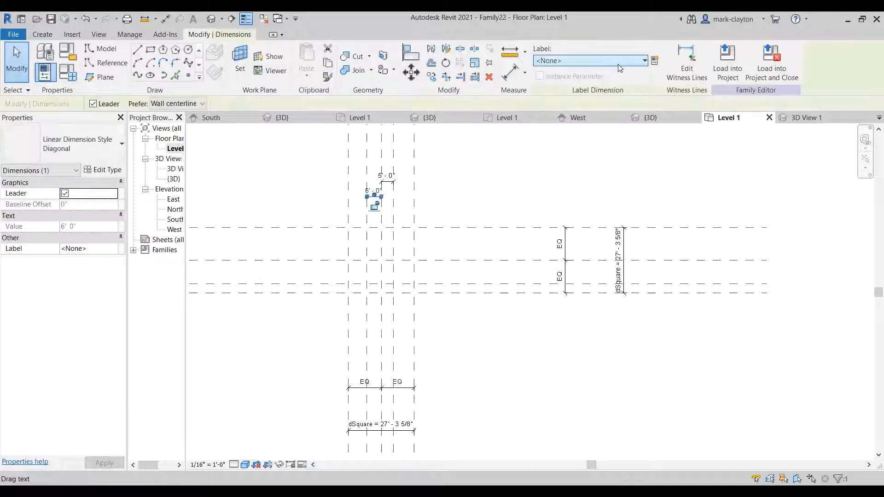
left_click(651, 63)
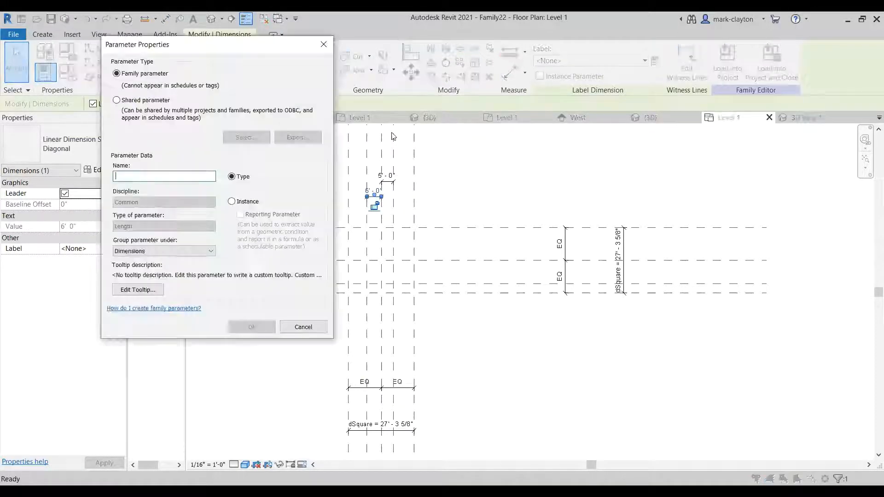
type("d")
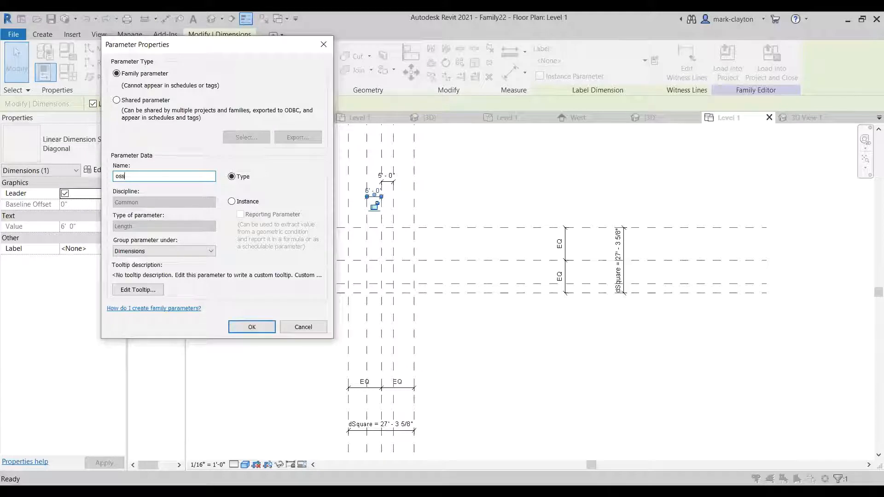
key("BackSpace")
key("BackSpace")
key("BackSpace")
type("offsetLeft")
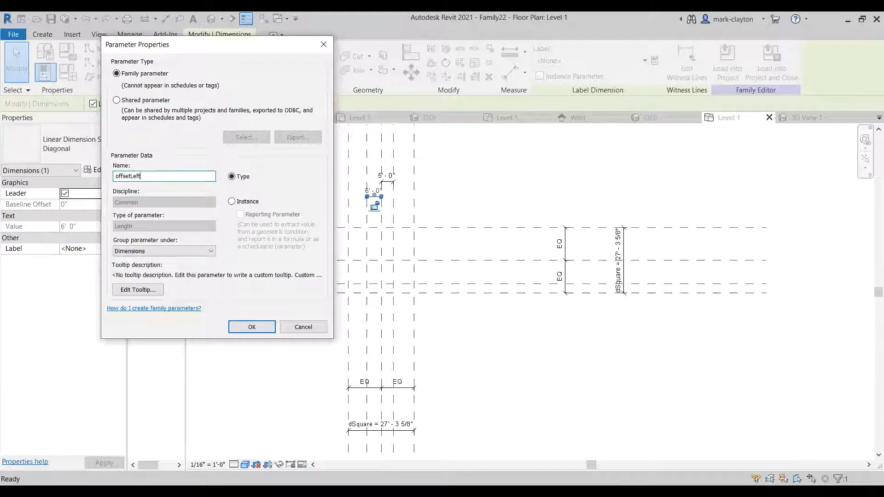
key("Return")
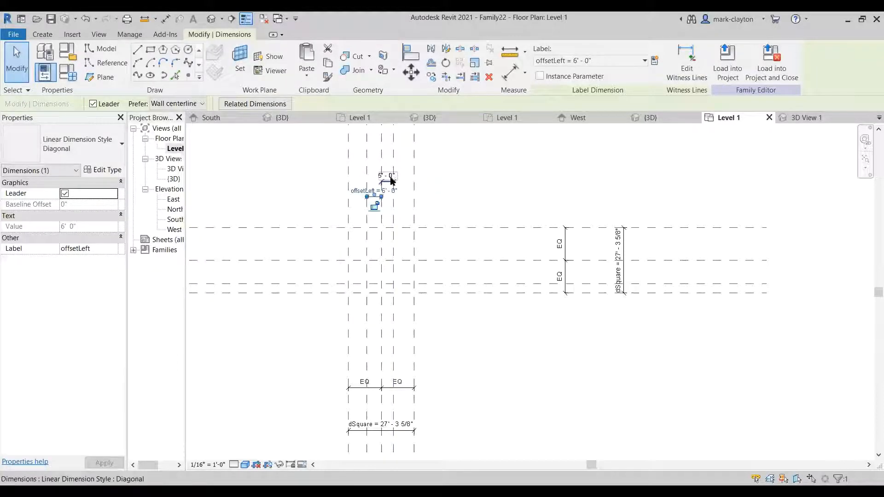
- Label the dimension to the right copied plane with a new type parameter named "offsetRight" and clear the selection
key("ctrl+z")
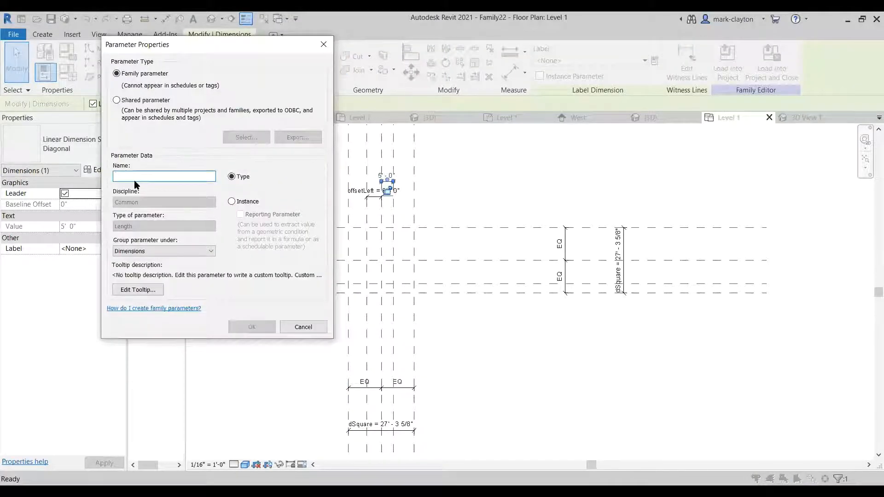
type("offset")
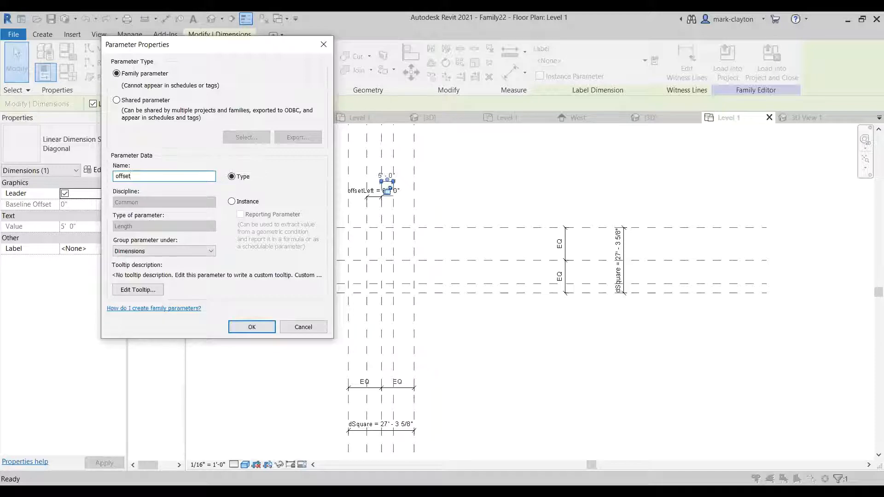
type("$ight")
key("Return")
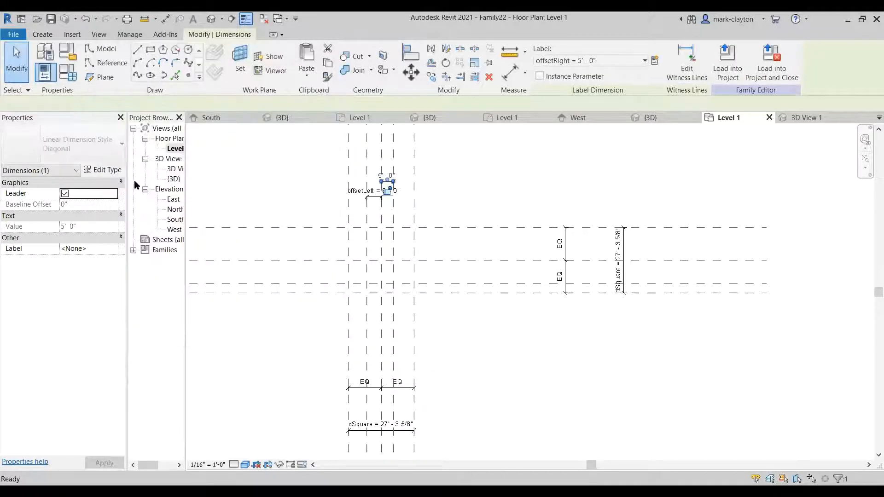
left_click(462, 327)
- Draw a closed five-sided reference-line loop through intersections of the left, right, back, center front-to-back, both offset planes and the plane just behind the front
scroll(460, 323, "up", 3)
middle_click_drag(476, 343, 512, 376)
left_click(107, 63)
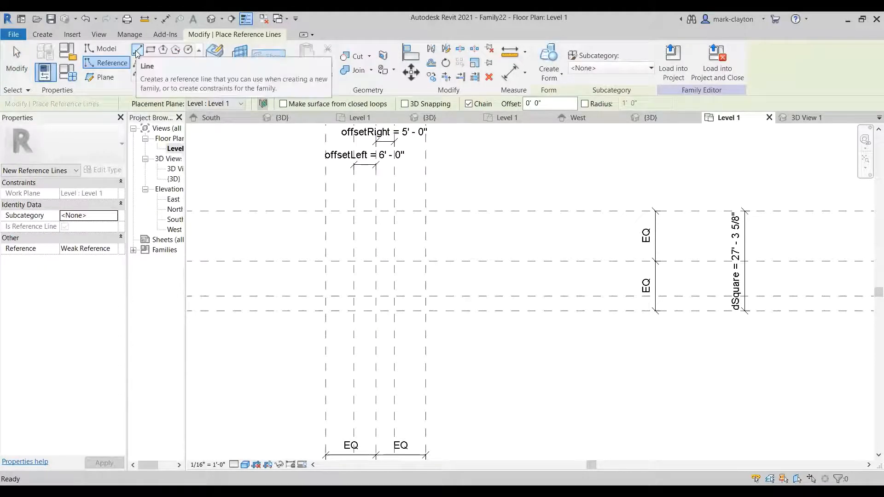
left_click(137, 49)
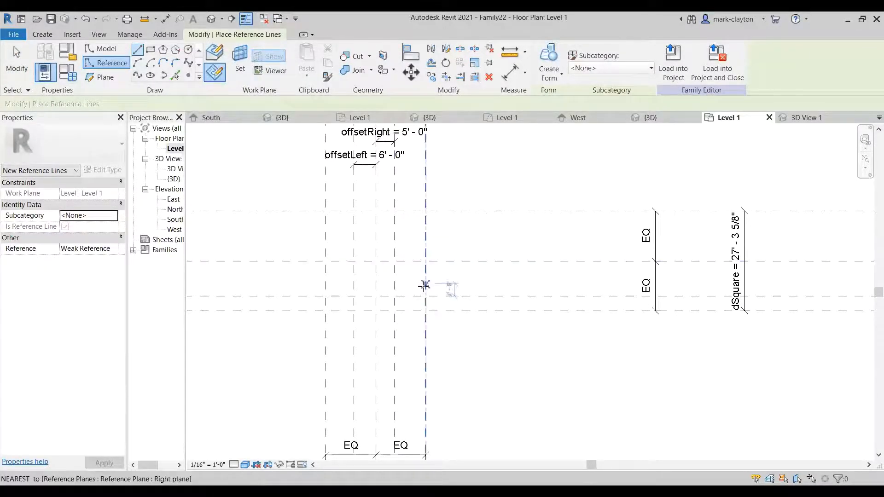
left_click(424, 296)
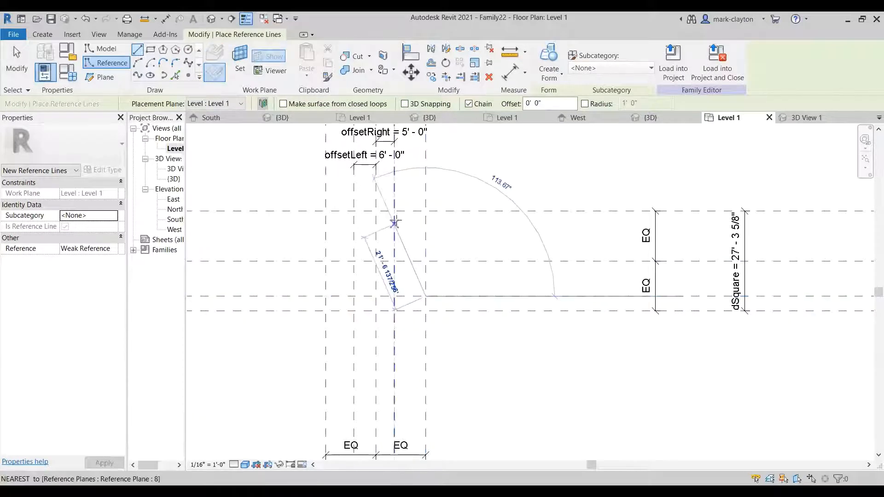
left_click(394, 211)
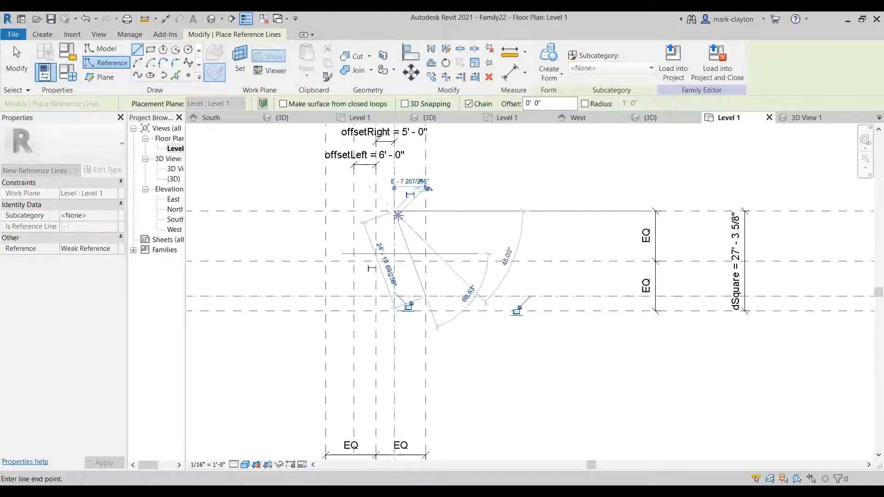
left_click(354, 211)
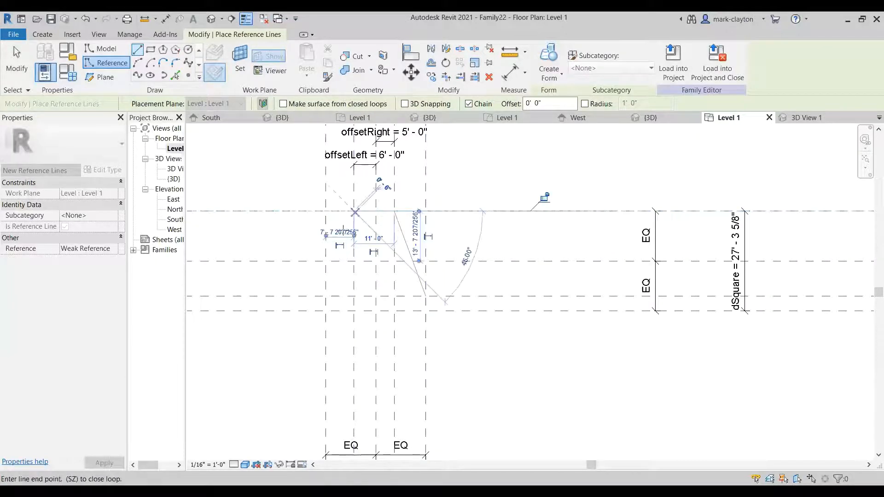
left_click(326, 260)
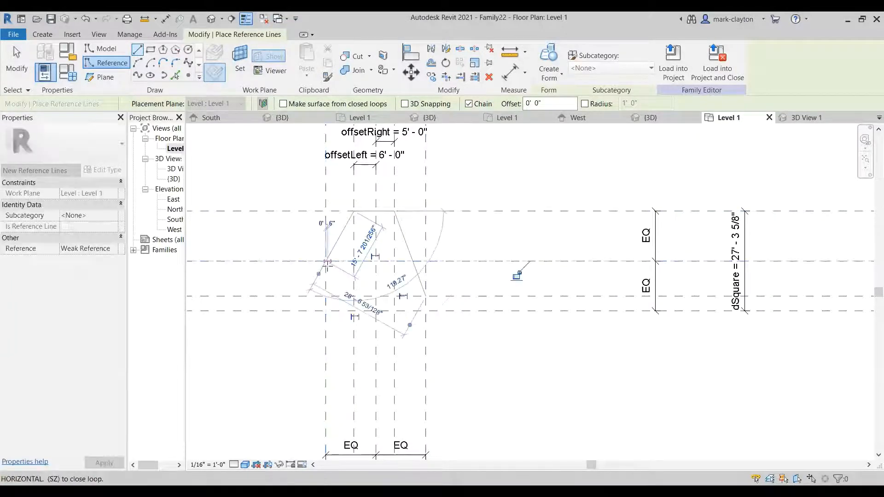
left_click(326, 296)
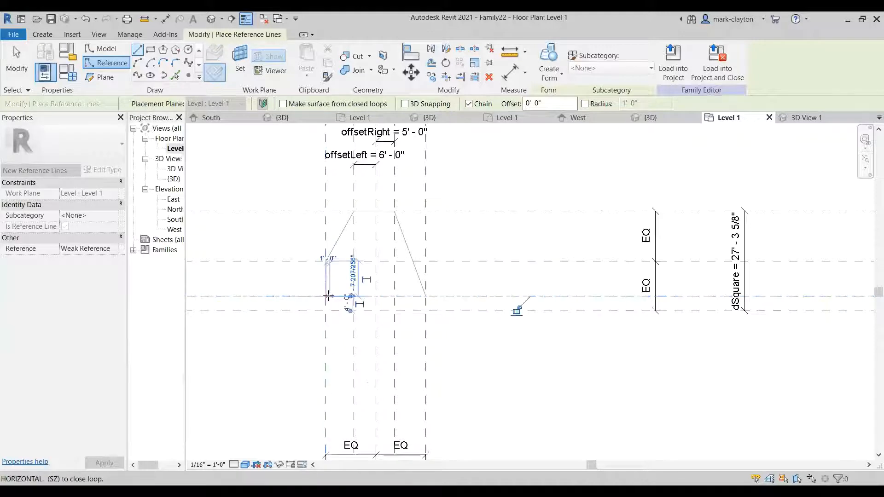
left_click(425, 296)
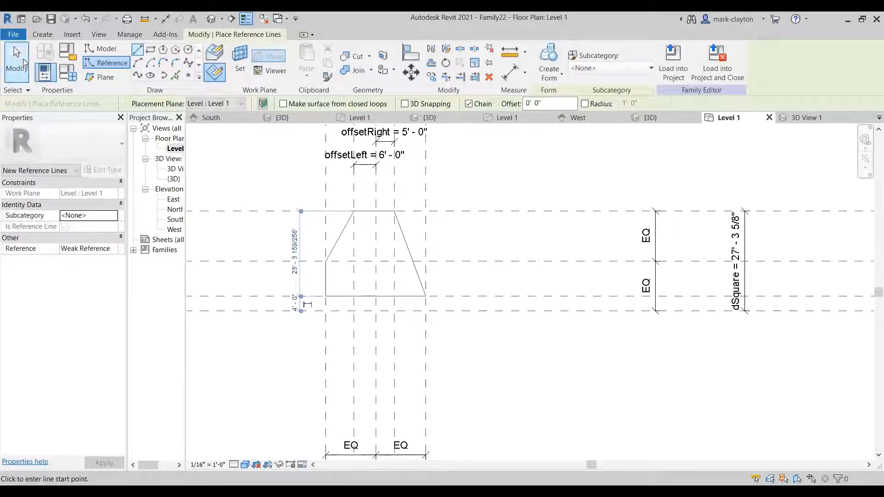
left_click(17, 61)
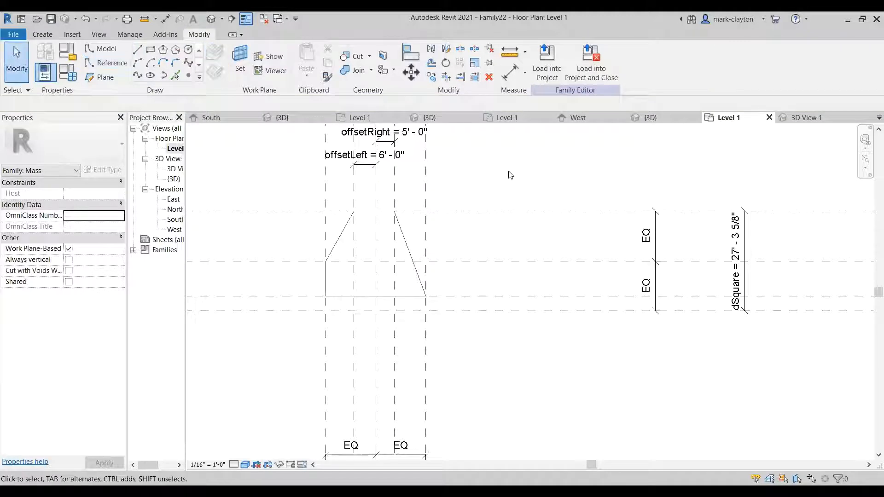
- Flex the outline by moving the right offset plane outward until offsetRight is 10' - 6"
left_click(396, 184)
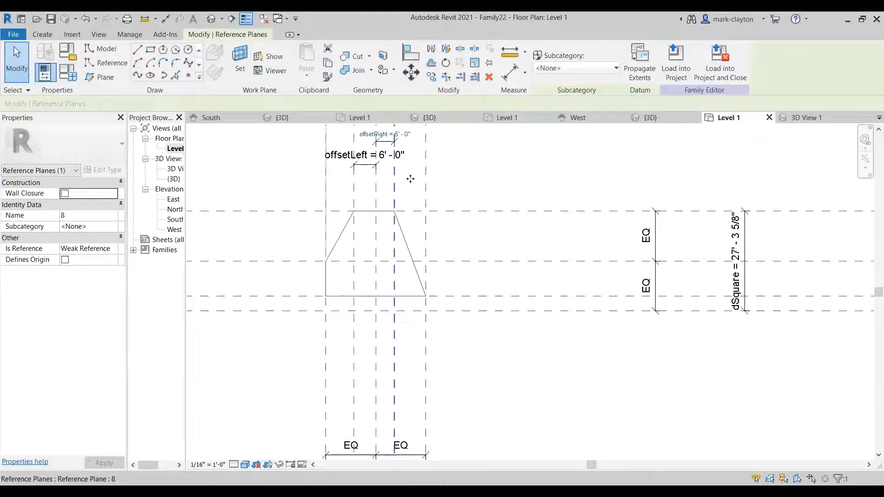
left_click_drag(410, 178, 415, 179)
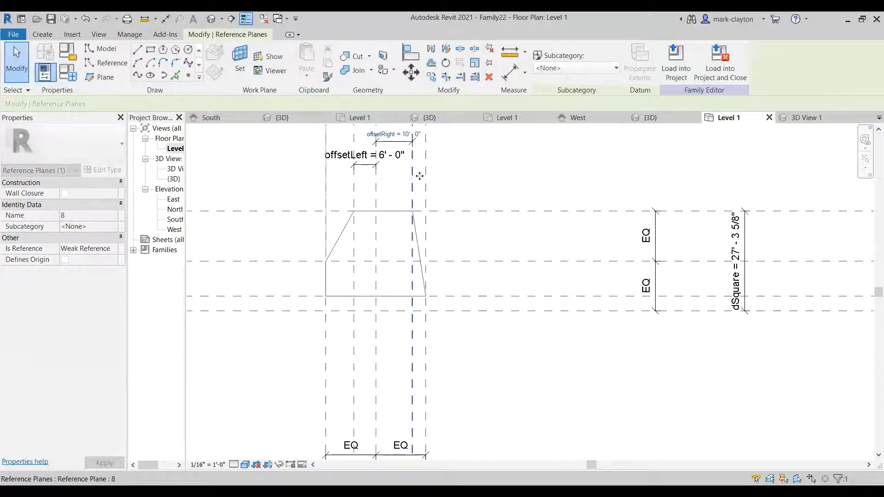
left_click(493, 172)
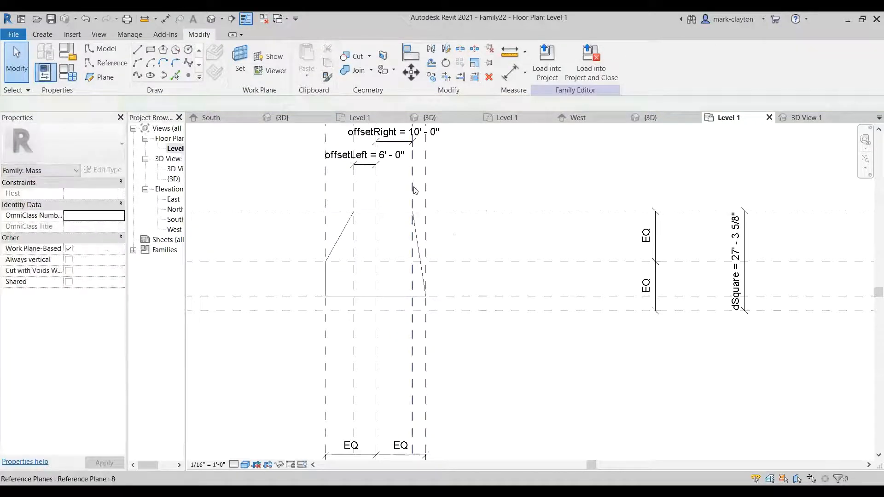
scroll(413, 189, "up", 2)
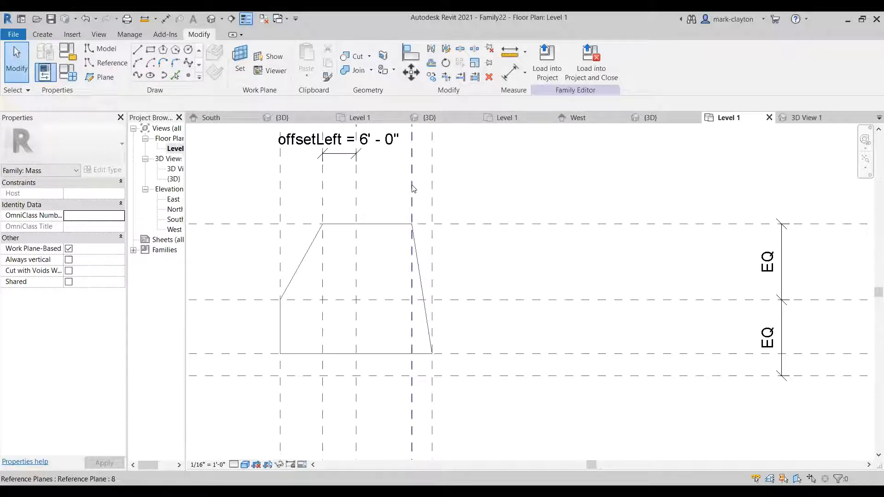
left_click(413, 188)
mouse_move(413, 186)
left_mouse_down()
mouse_move(379, 185)
mouse_move(416, 184)
left_mouse_up()
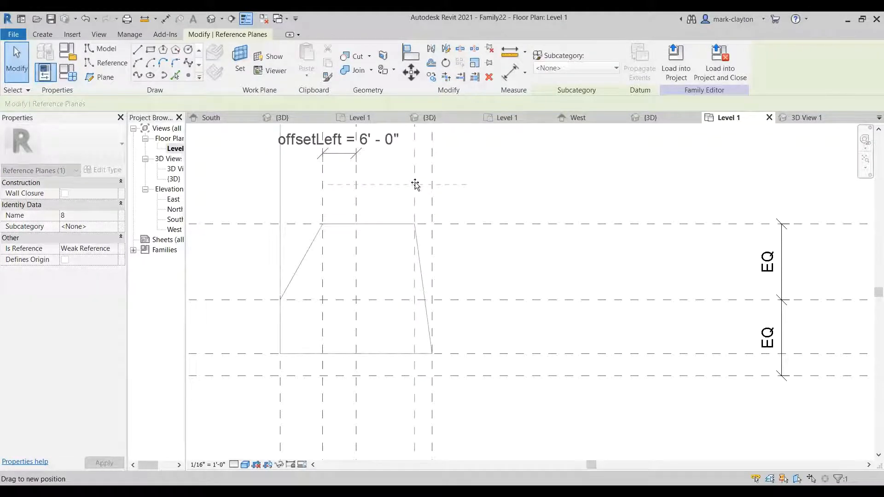
- Move the left offset plane outward until offsetLeft is 8' - 0" and clear the selection
left_click(324, 190)
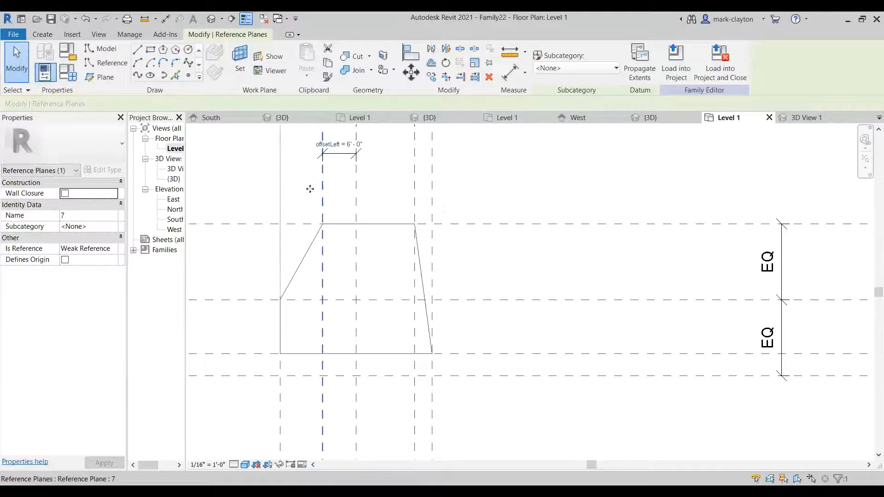
mouse_move(310, 189)
left_mouse_down()
mouse_move(302, 189)
mouse_move(328, 189)
mouse_move(311, 188)
left_mouse_up()
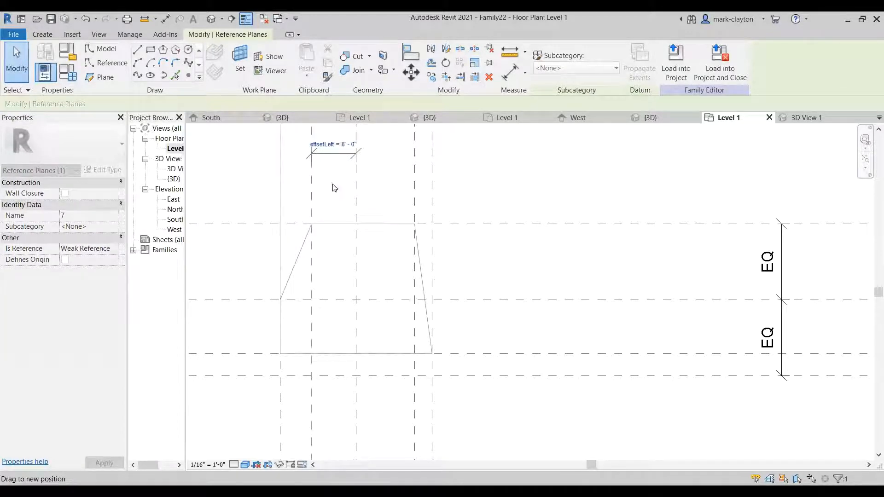
scroll(461, 179, "down", 3)
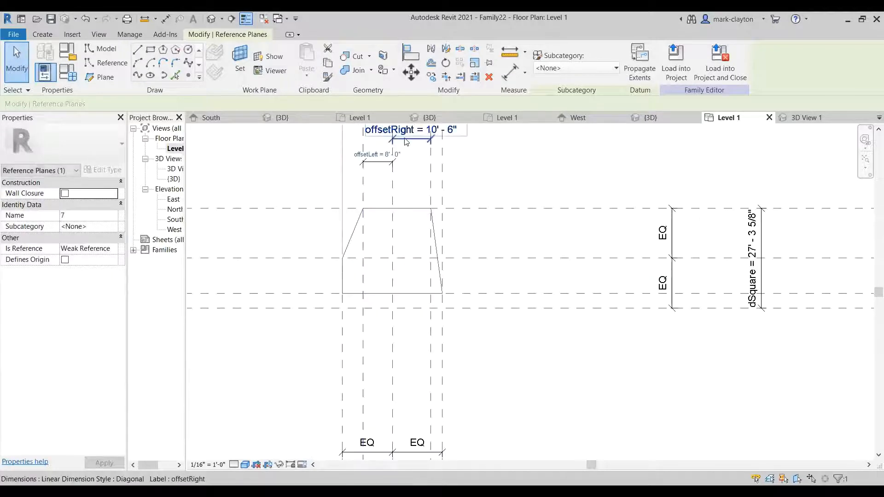
middle_click_drag(402, 140, 396, 183)
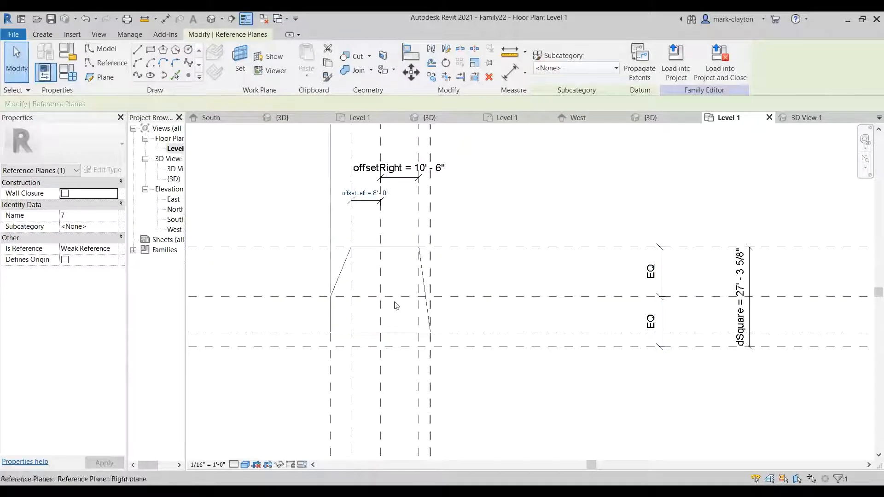
left_click(521, 218)
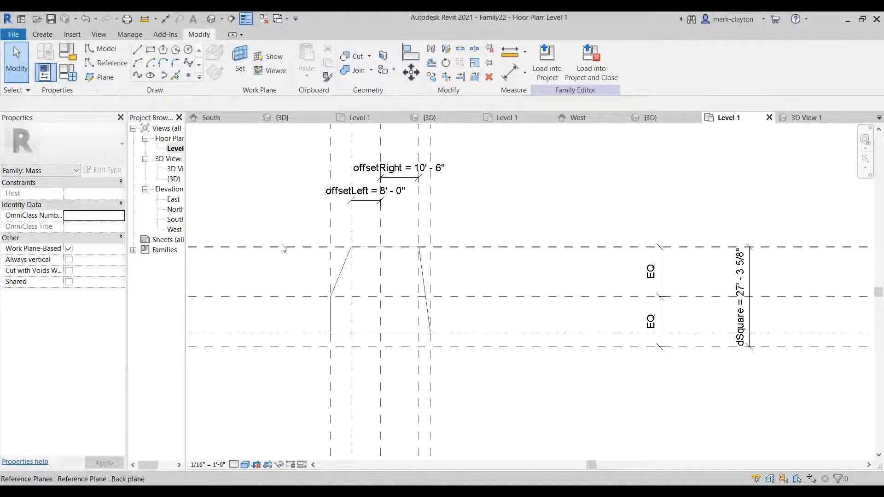
- In the 3D view, copy Level 1 upward to create a second level about 13' 6 1/2" above it
scroll(283, 249, "down", 3)
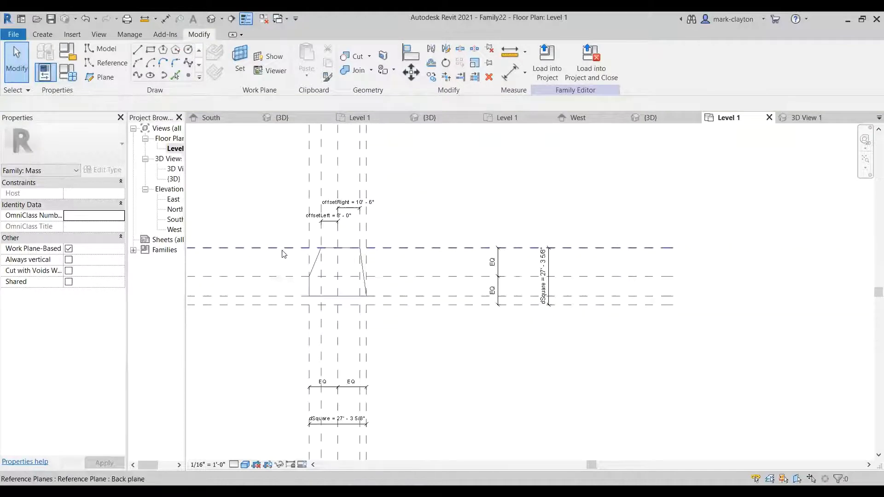
double_click(174, 179)
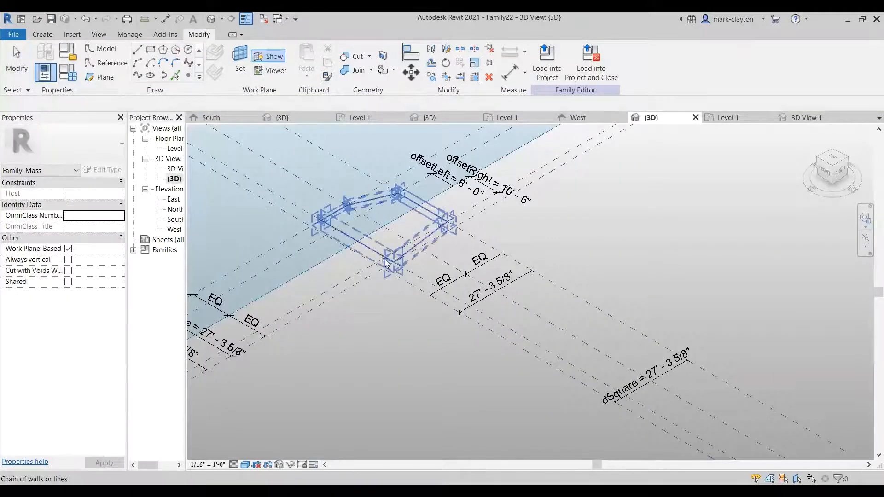
scroll(386, 263, "down", 3)
middle_click_drag(407, 308, 476, 359, "shift")
scroll(420, 317, "down", 1)
scroll(420, 314, "up", 3)
scroll(420, 315, "down", 1)
left_click(236, 230)
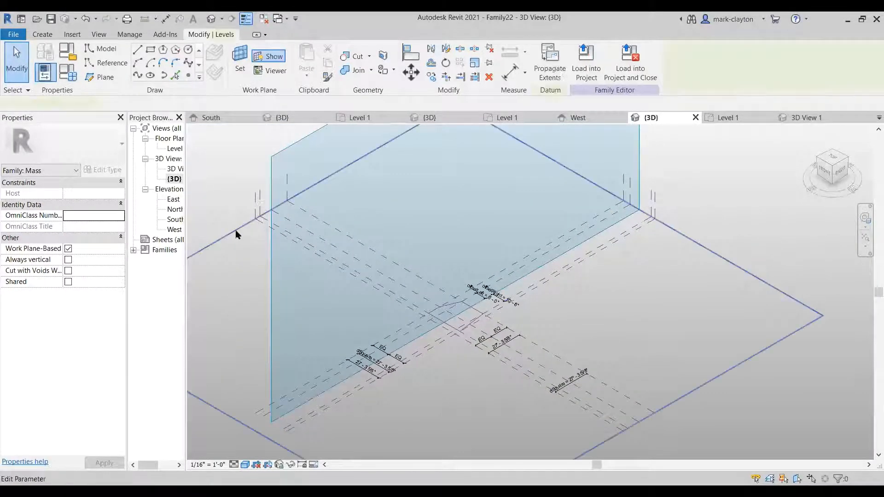
left_click_drag(227, 229, 221, 178, "ctrl")
left_click(220, 176)
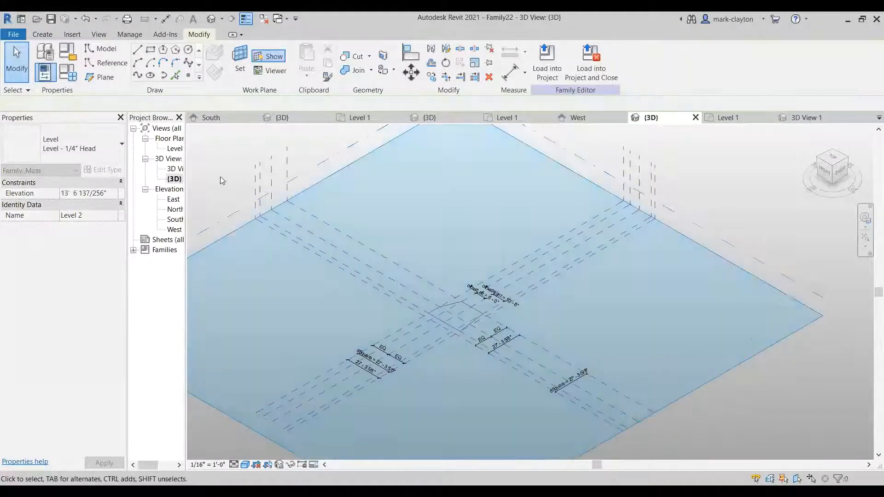
- Rename the copied upper level as "Level eave" and clear the selection
left_click(223, 217)
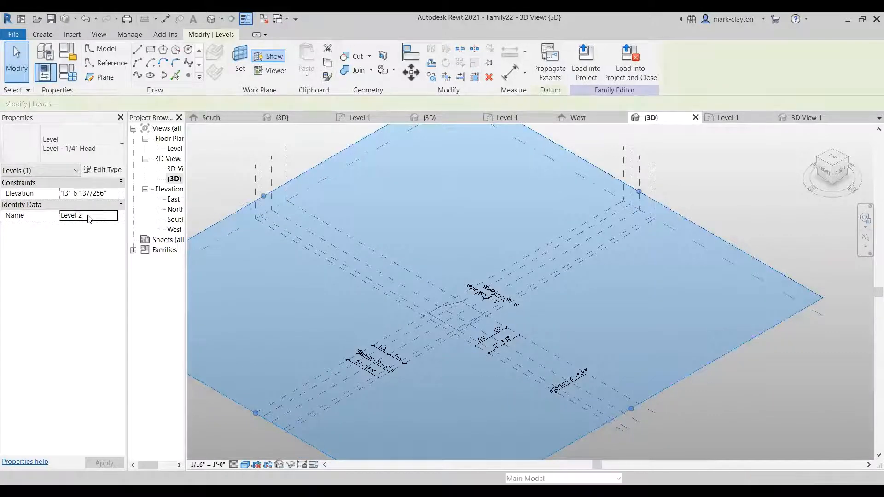
left_click(89, 215)
left_click(88, 215)
key("BackSpace")
key("BackSpace")
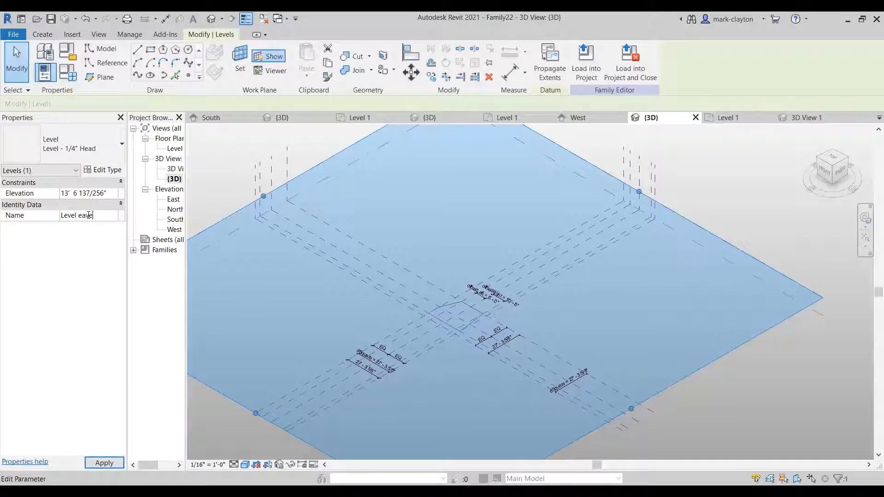
key("Return")
left_click(225, 155)
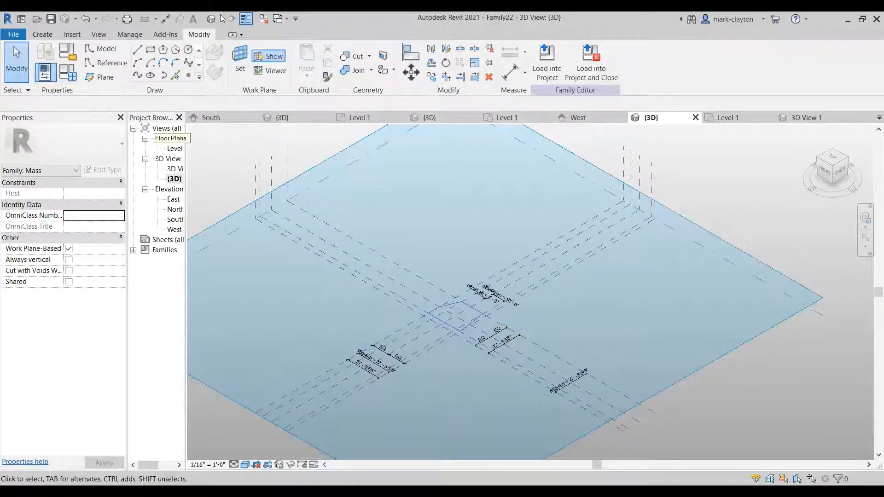
- Using the Front plane as the work plane, place an aligned dimension between Level 1 and Level eave
left_click(253, 192)
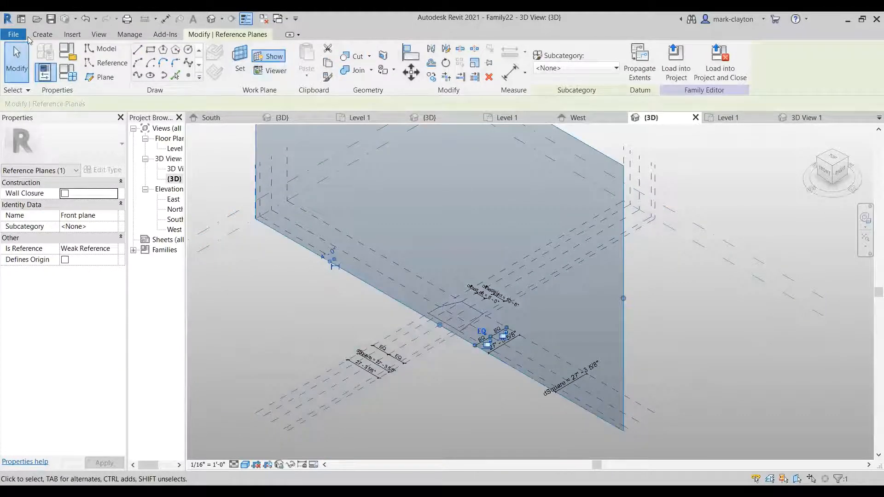
left_click(43, 34)
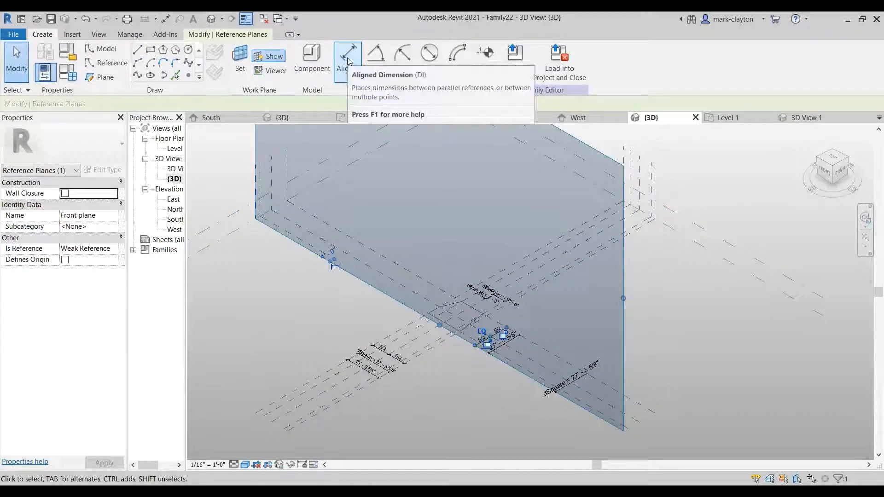
left_click(349, 61)
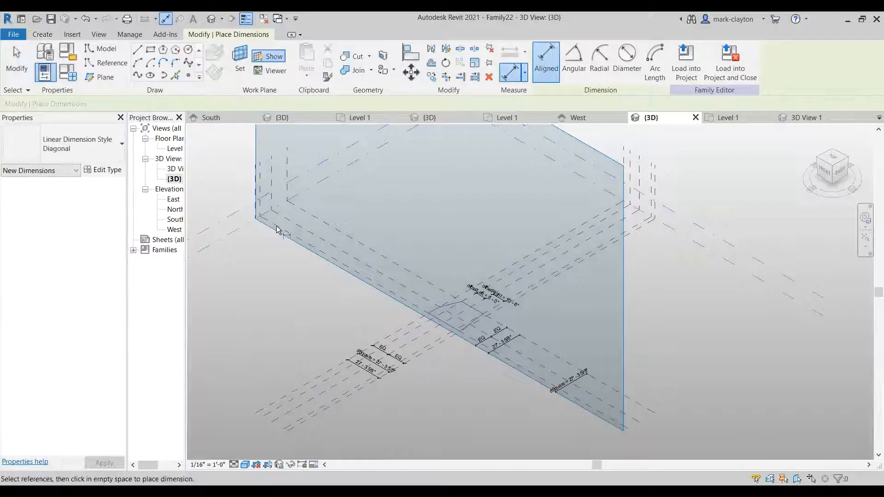
left_click(245, 212)
left_click(254, 217)
left_click(237, 198)
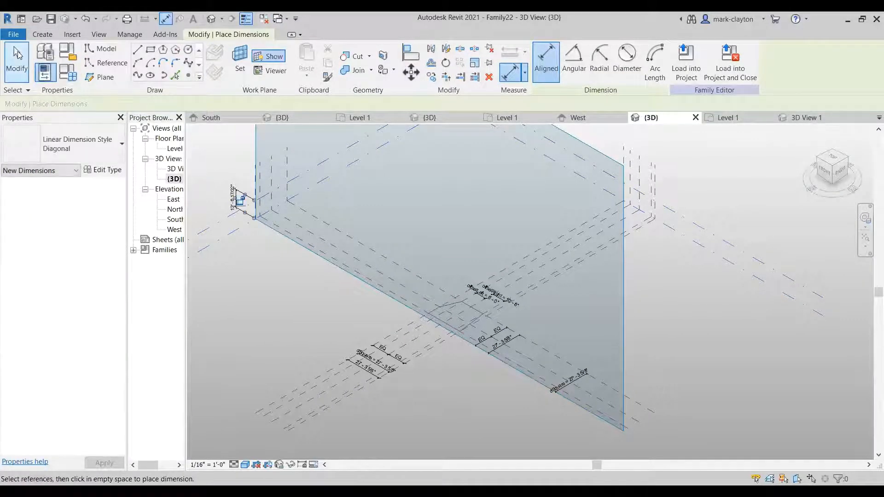
left_click(17, 54)
- Label the dimension between the two levels with a new instance parameter named "hEave" and clear the selection
left_click(236, 197)
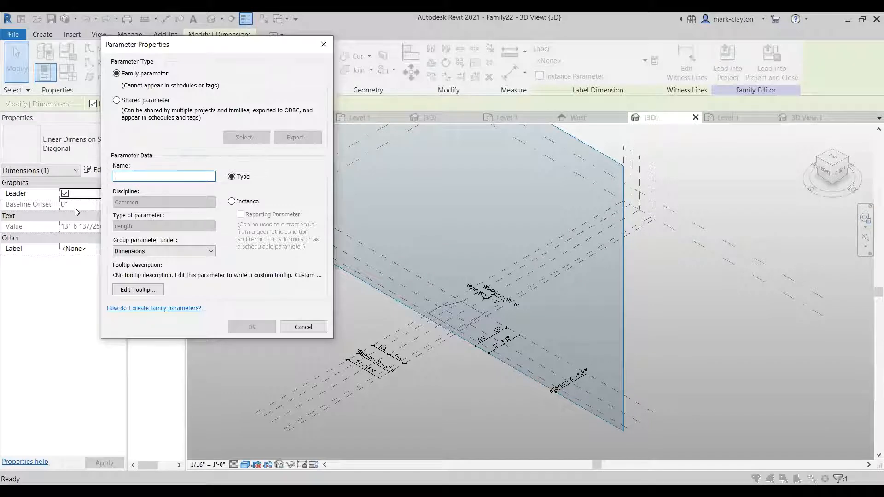
type("hE")
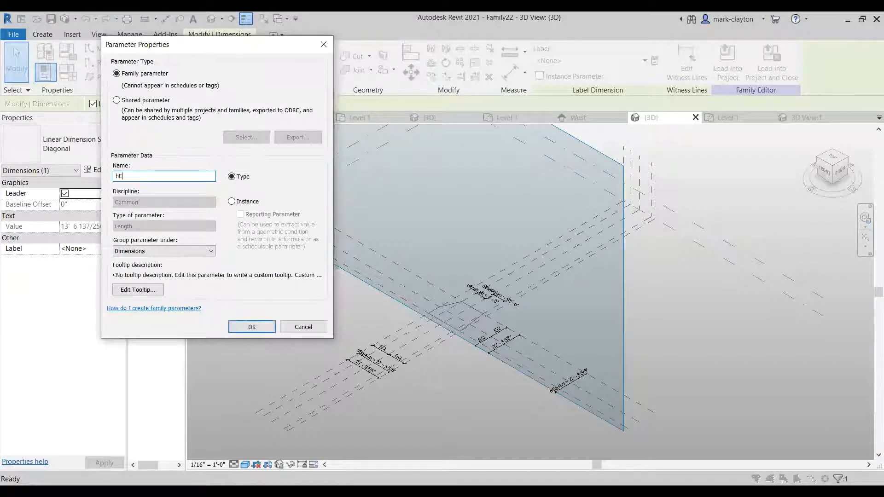
type("ave")
left_click(231, 203)
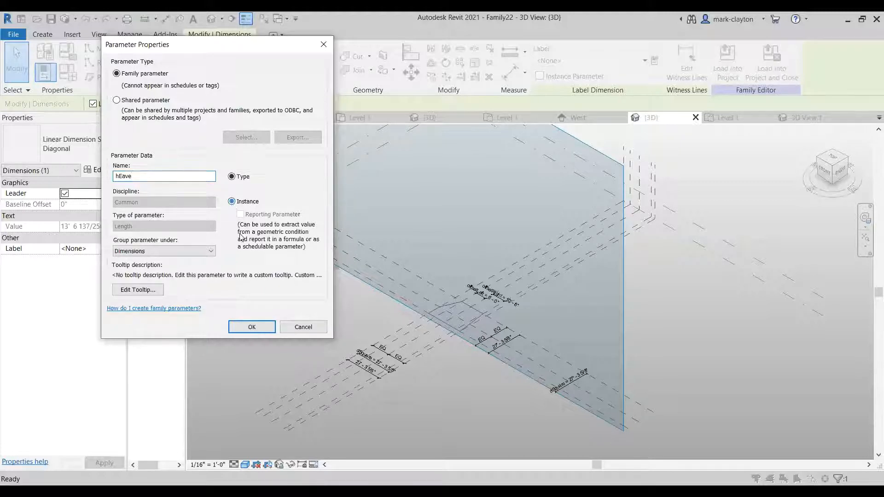
key("Return")
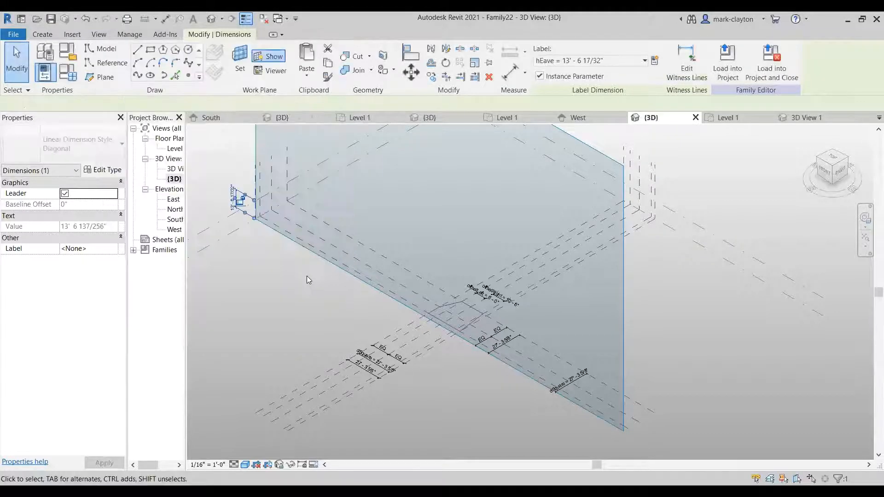
key("Escape")
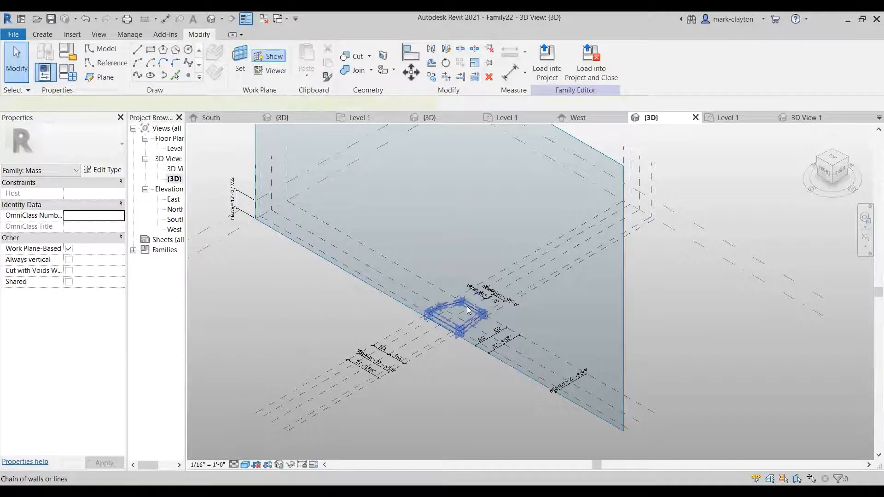
- Create a solid form from the closed five-sided reference-line loop
left_click(468, 310)
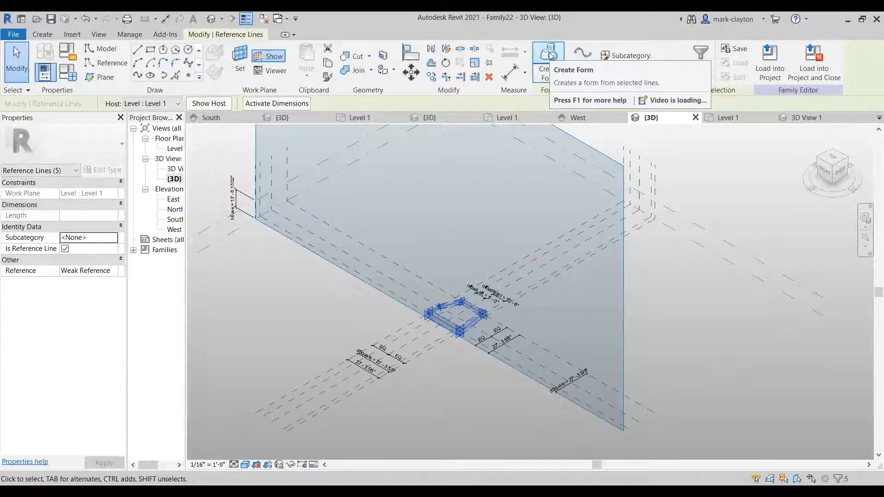
left_click(549, 53)
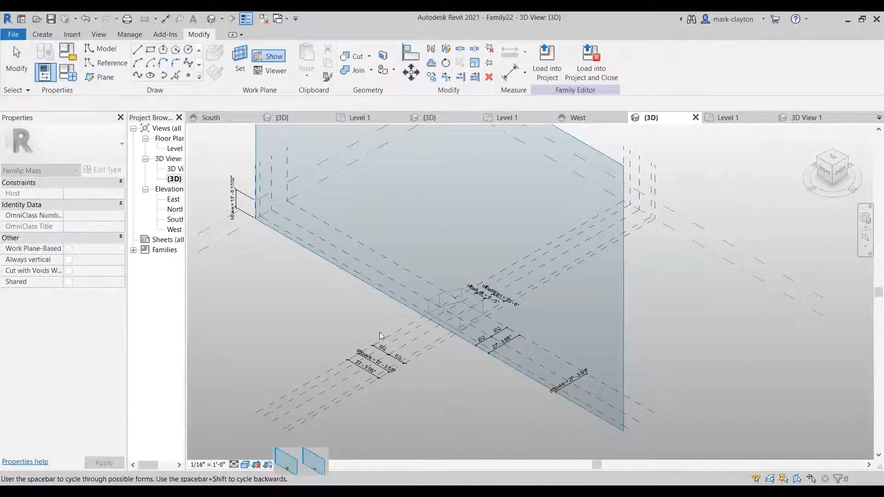
left_click(331, 300)
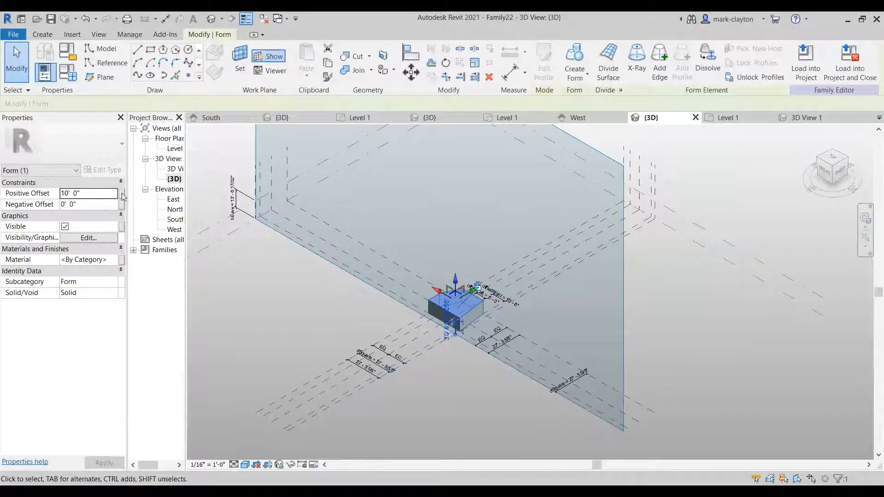
- Associate the solid form's Positive Offset with the hEave parameter and clear the selection
key("Return")
left_click(122, 193)
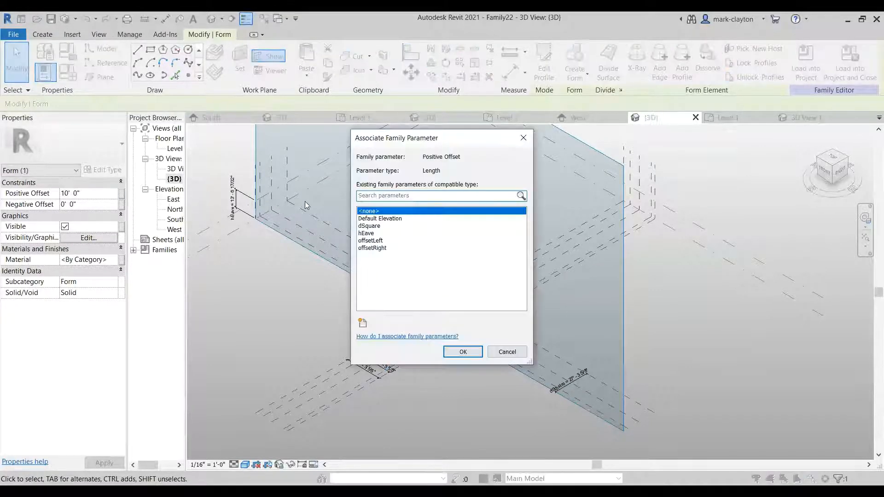
left_click(375, 233)
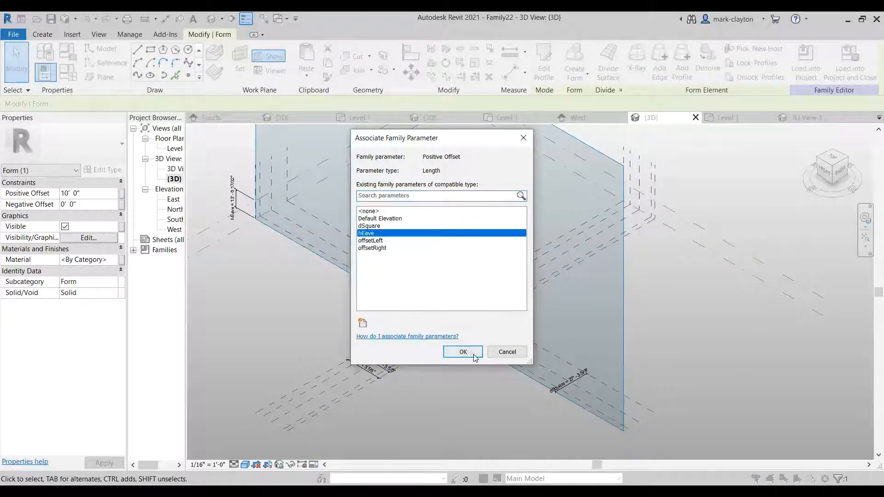
key("Return")
left_click(636, 315)
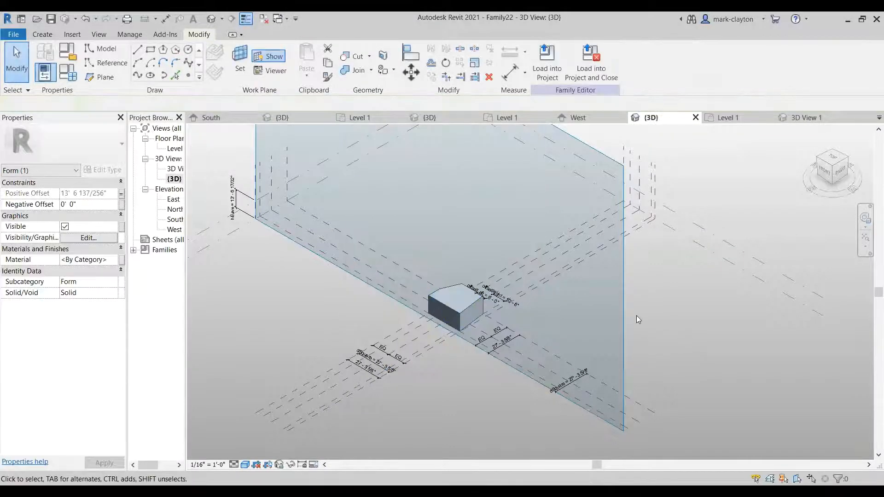
- Flex the form's height by setting the hEave dimension of Level eave to 9' and clear the selection
left_click(213, 224)
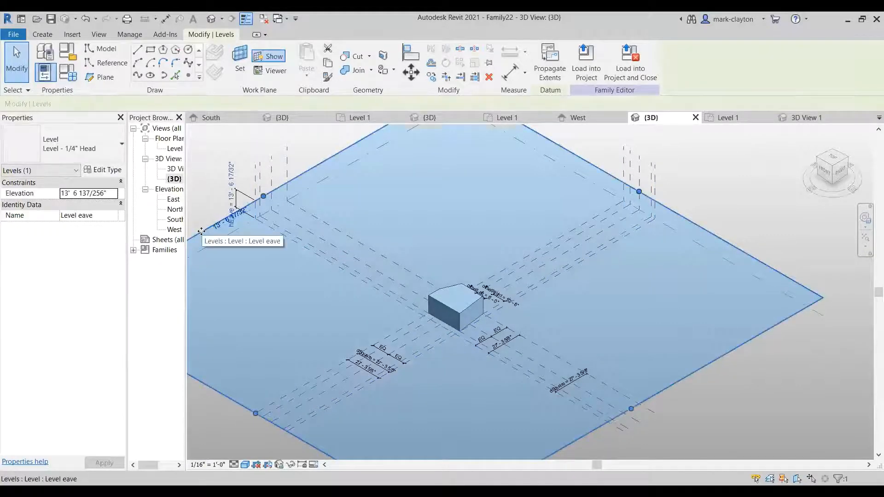
scroll(206, 228, "up", 1)
scroll(205, 227, "up", 1)
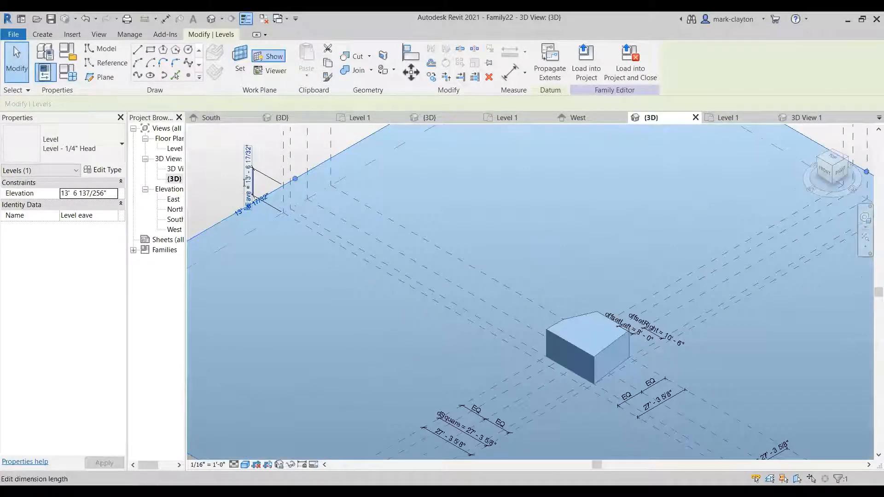
left_click(248, 182)
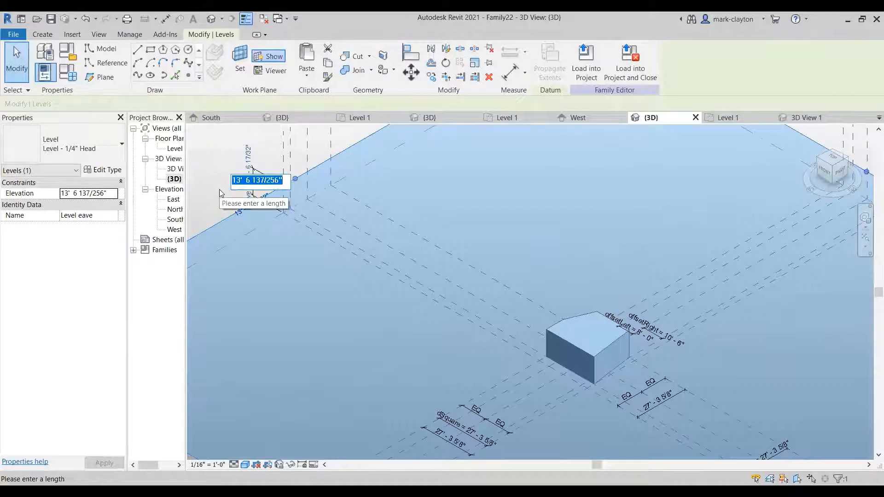
type("9")
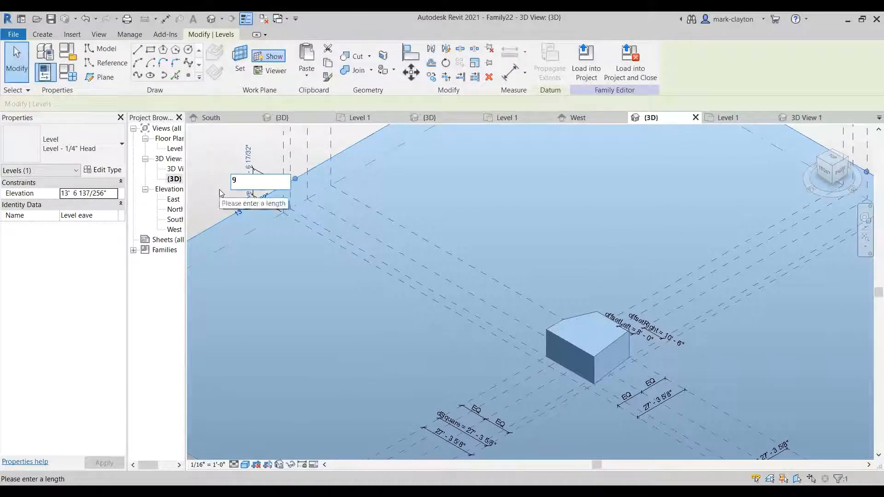
key("Return")
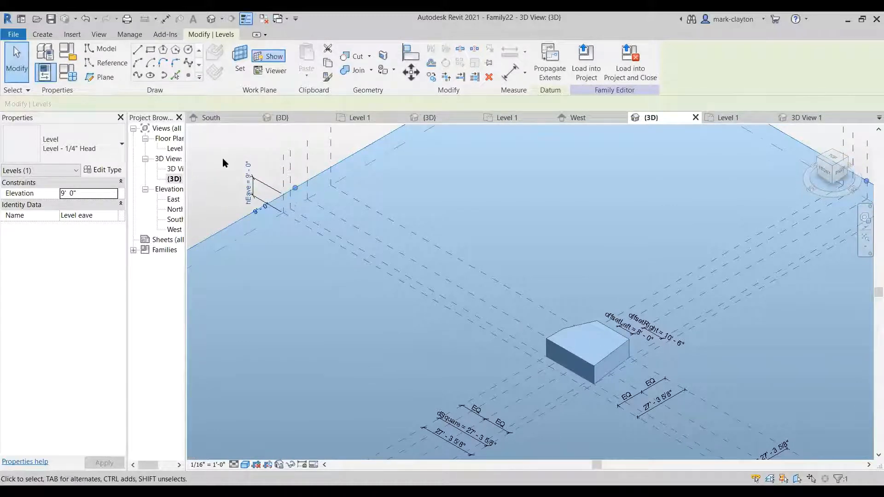
left_click(240, 162)
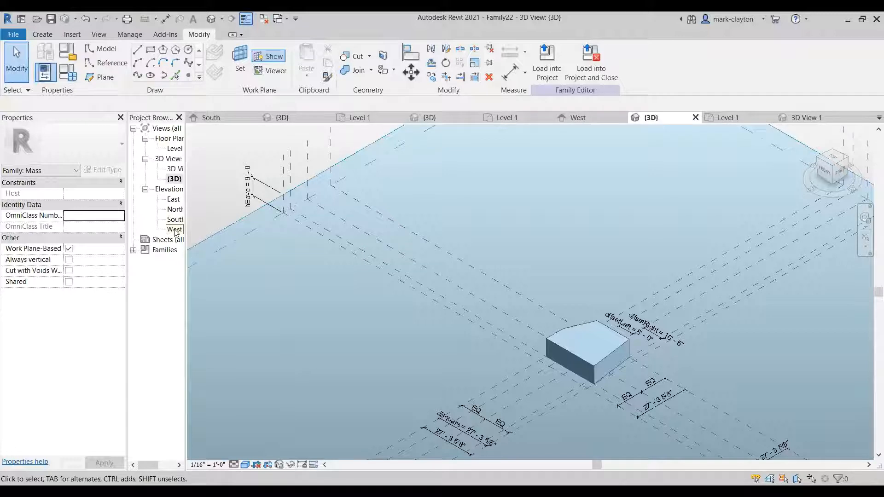
- Select the Left plane as the drawing plane and turn the 3D view to face it squarely from the left side
left_click(510, 377)
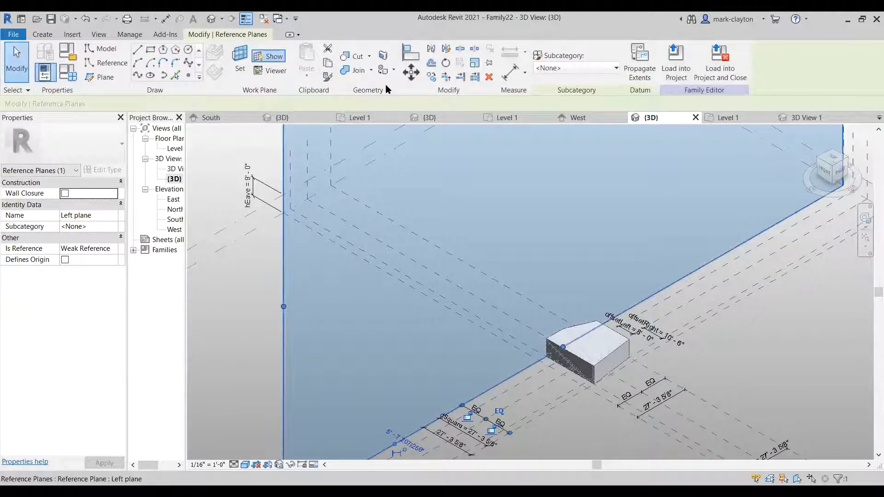
left_click(817, 163)
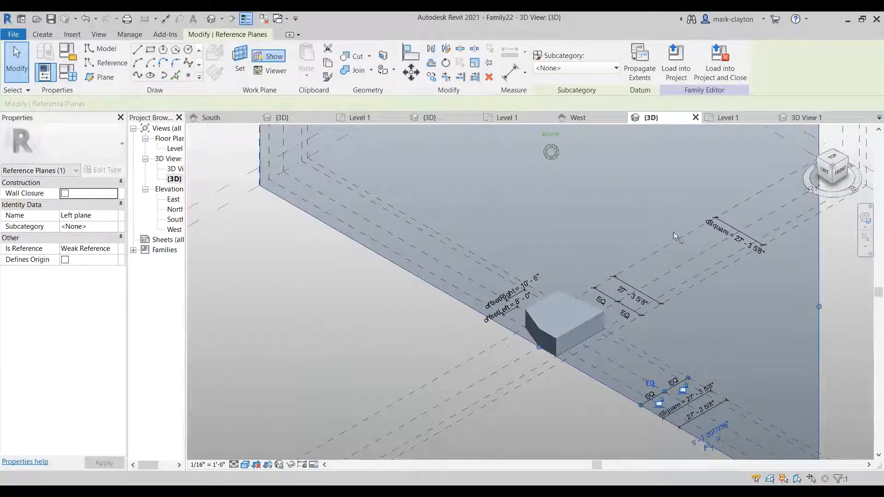
scroll(545, 396, "up", 2)
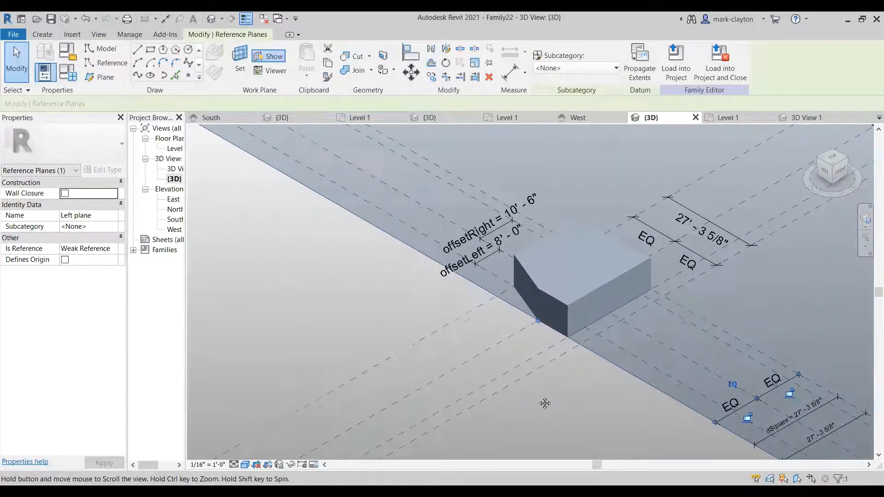
scroll(528, 393, "down", 3)
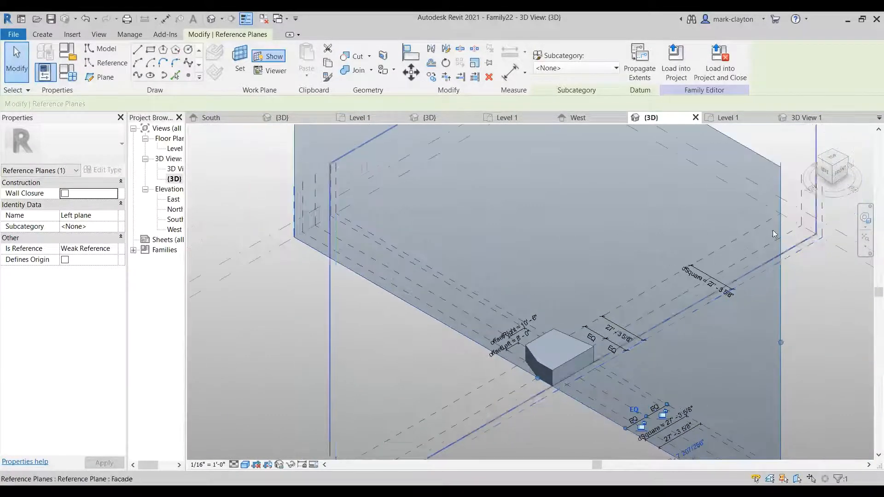
left_click(832, 171)
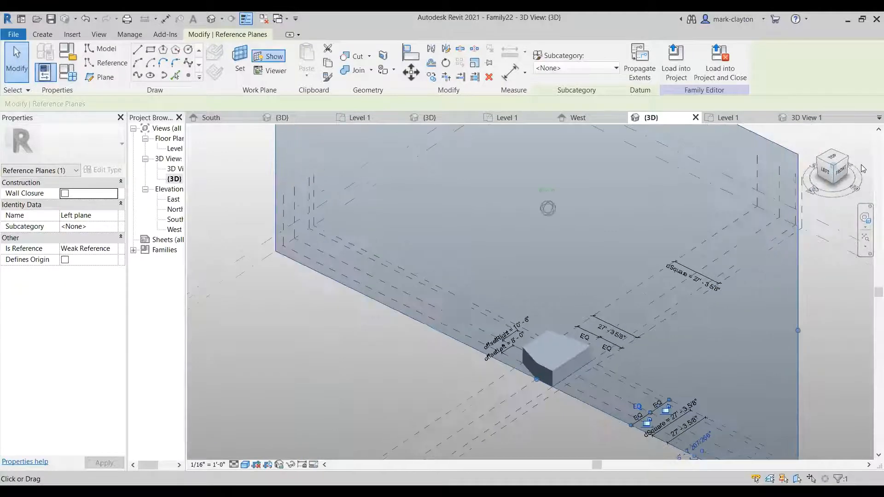
left_click(823, 171)
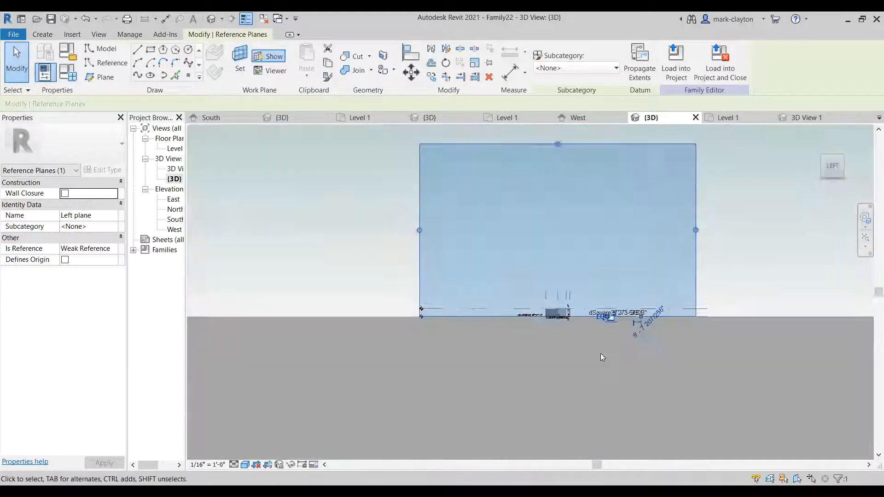
scroll(601, 356, "up", 5)
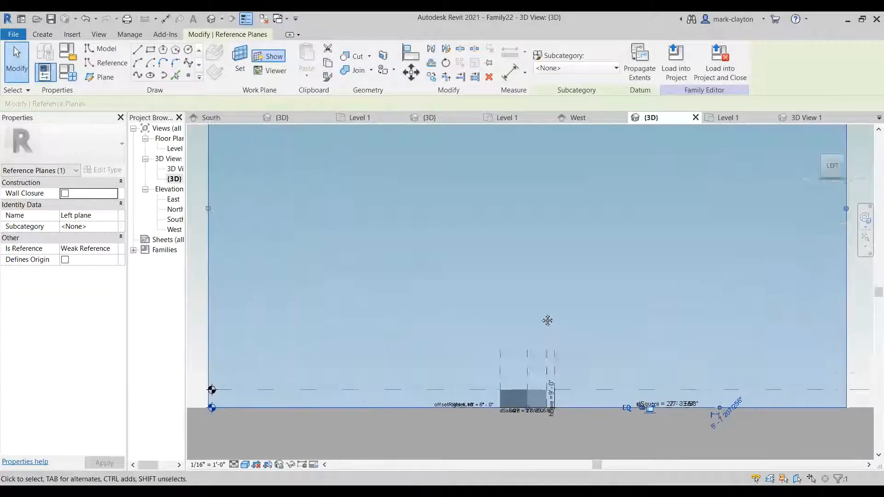
middle_click_drag(548, 321, 581, 290)
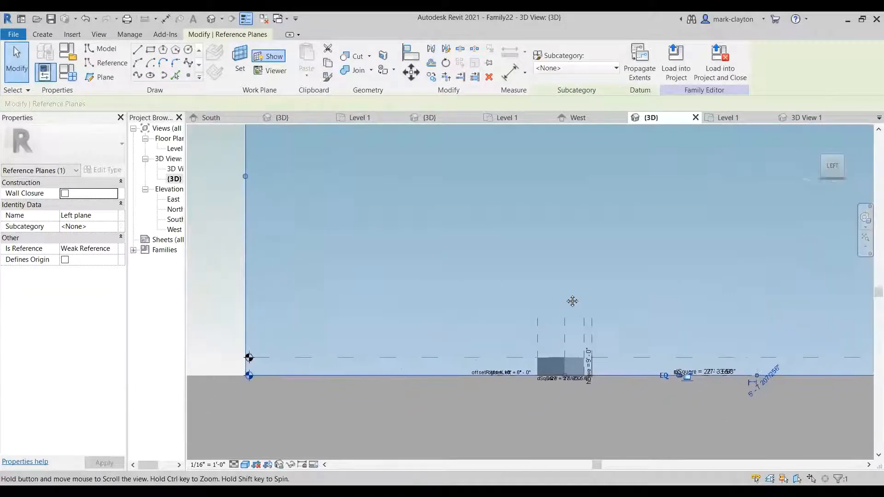
- In the West elevation, draw a 7' high half-ellipse model line on Level eave, spanning the two outermost vertical reference planes
double_click(175, 230)
middle_click_drag(618, 403, 624, 328)
scroll(529, 366, "up", 4)
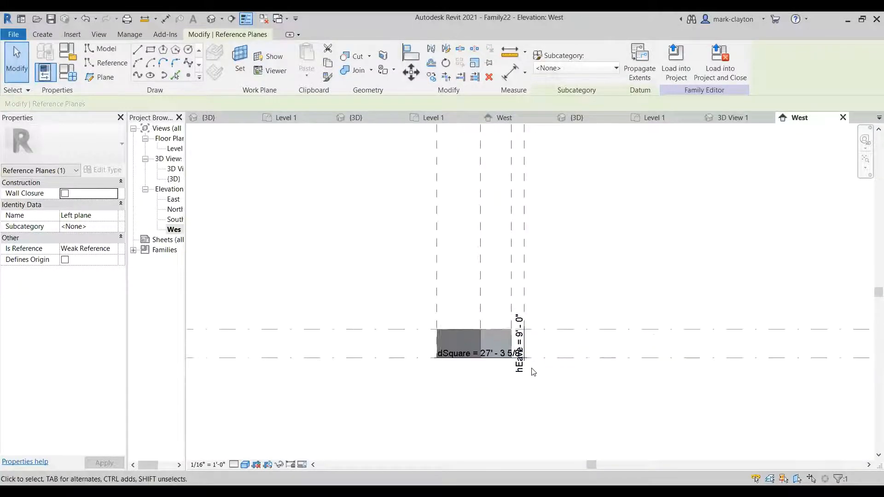
scroll(533, 371, "up", 2)
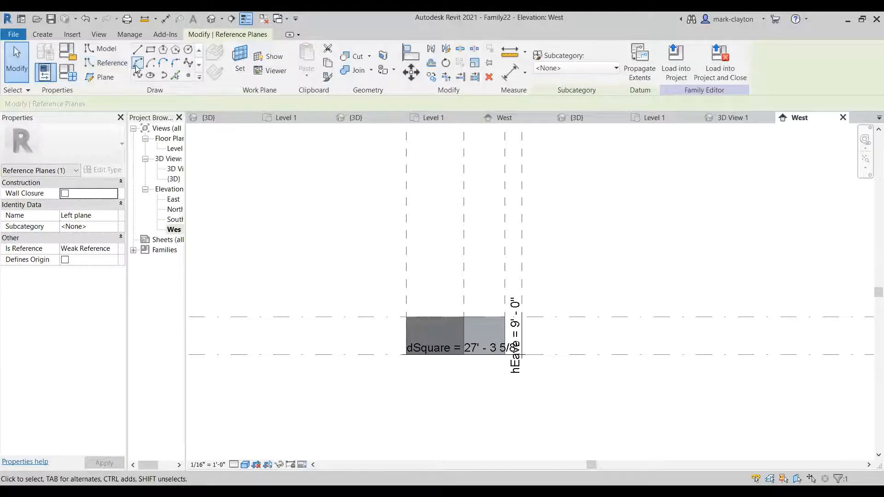
left_click(164, 78)
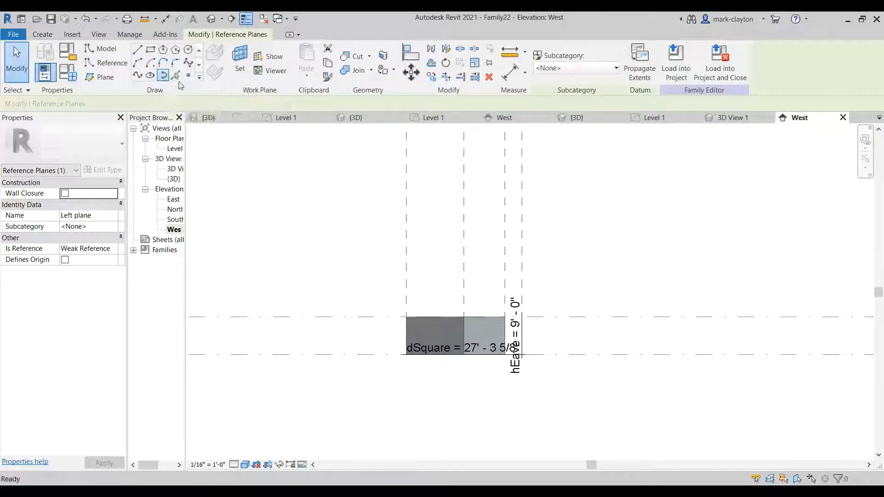
left_click(406, 317)
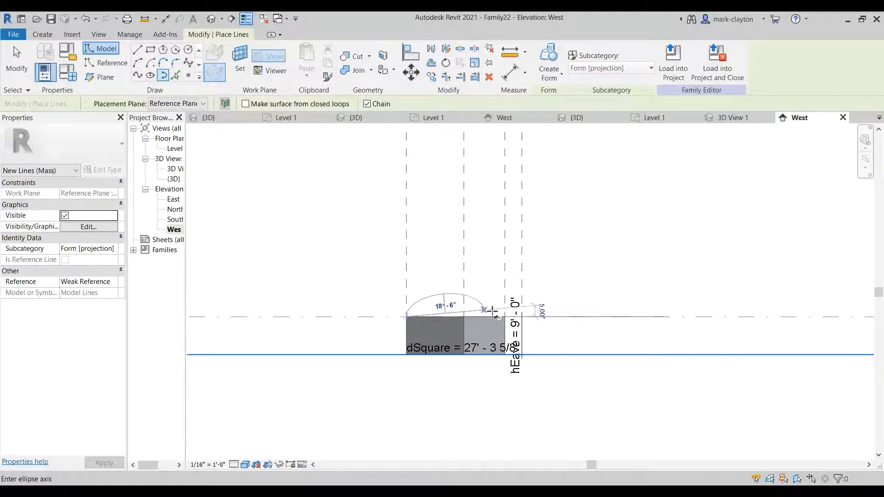
left_click(522, 316)
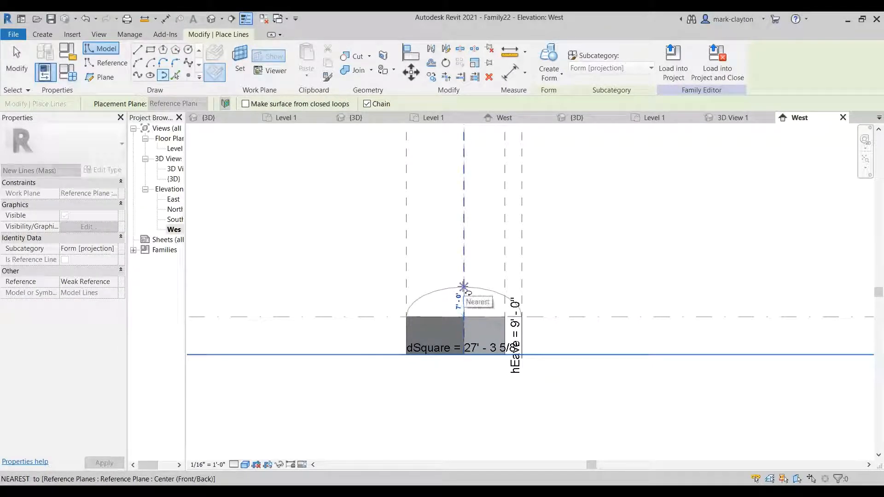
left_click(464, 286)
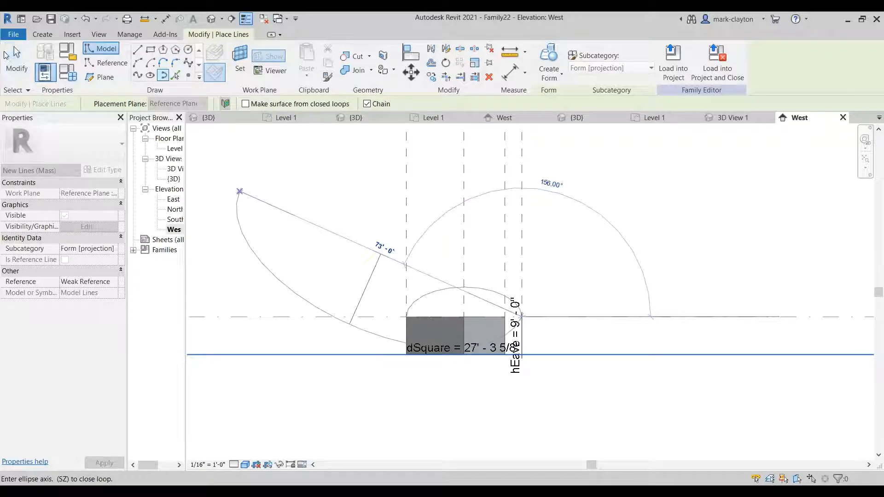
left_click(6, 56)
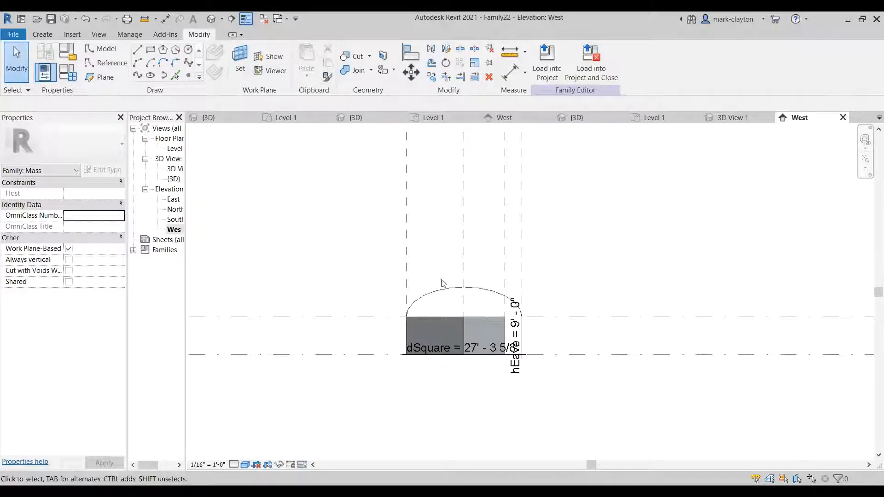
- Add an aligned dimension from Level eave to the top point of the half-ellipse and place it beside the solid
scroll(469, 298, "up", 1)
middle_click_drag(470, 298, 493, 259)
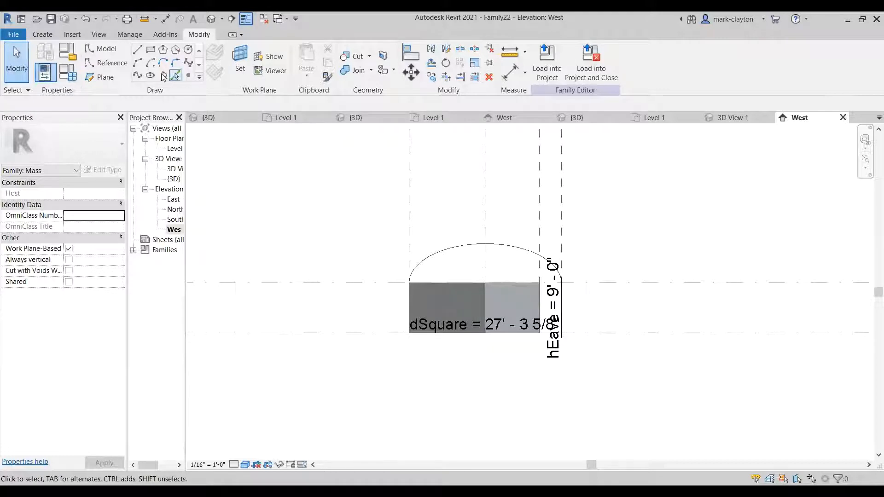
left_click(42, 34)
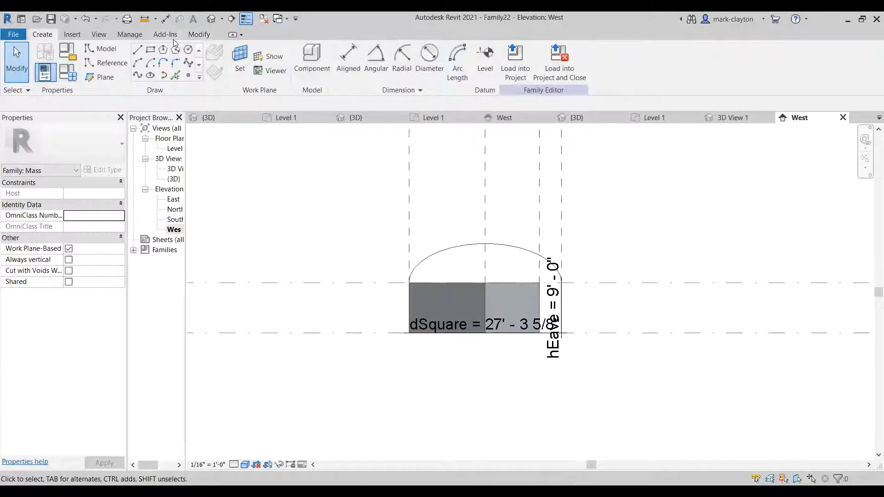
left_click(348, 59)
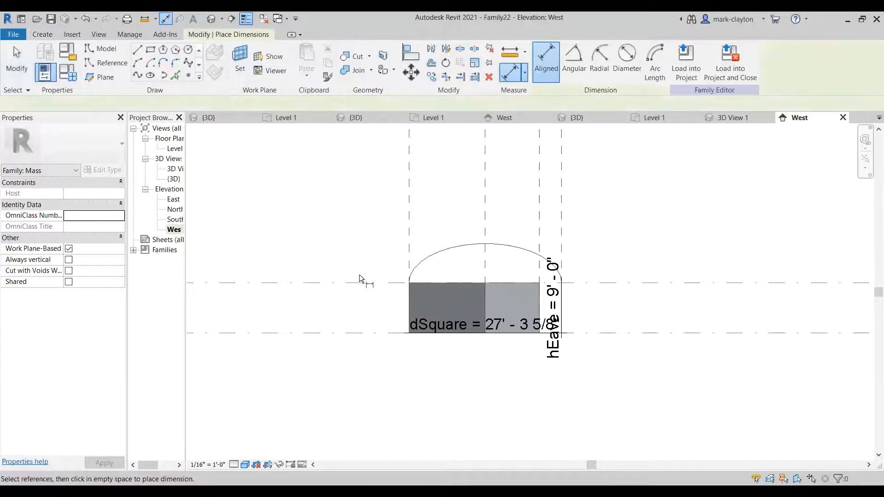
left_click(355, 281)
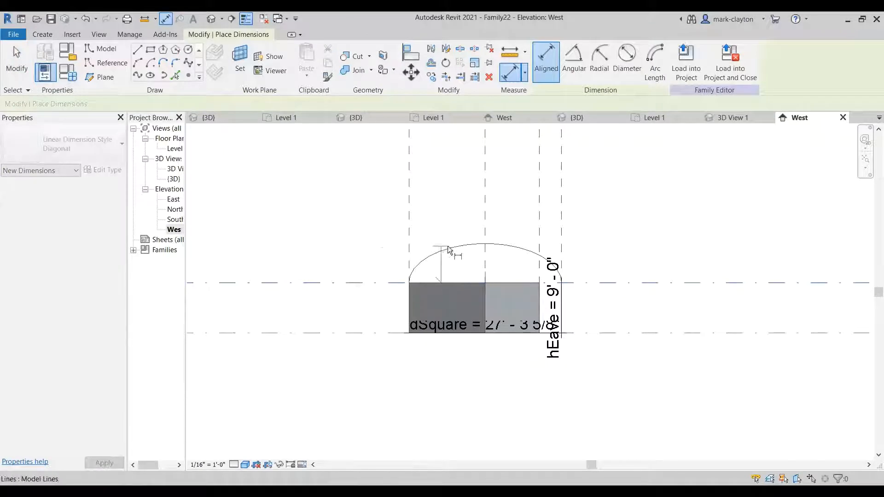
left_click(485, 245)
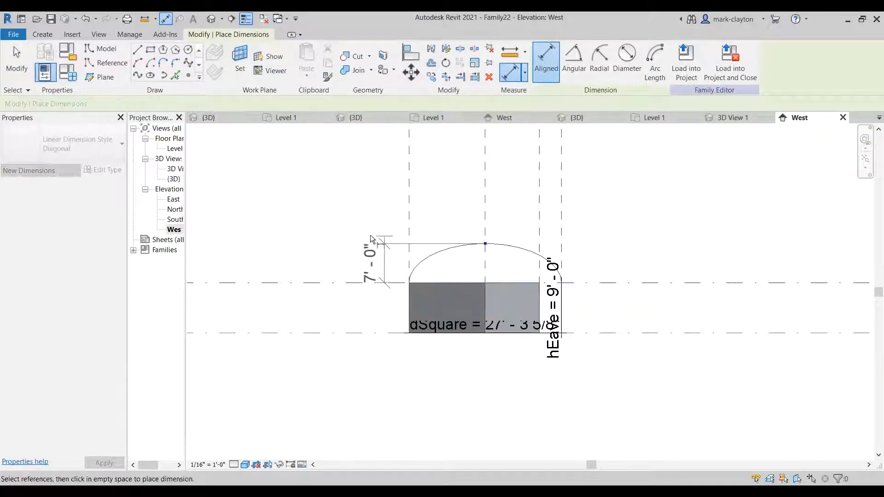
left_click(329, 241)
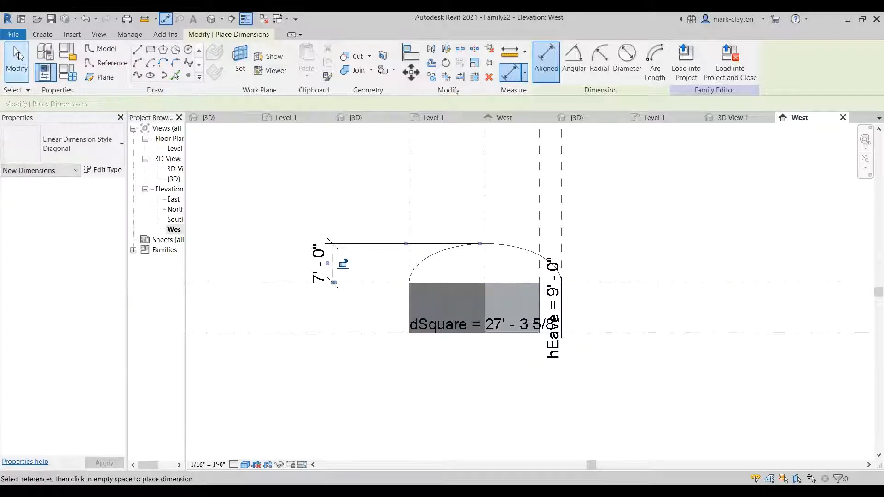
left_click(17, 57)
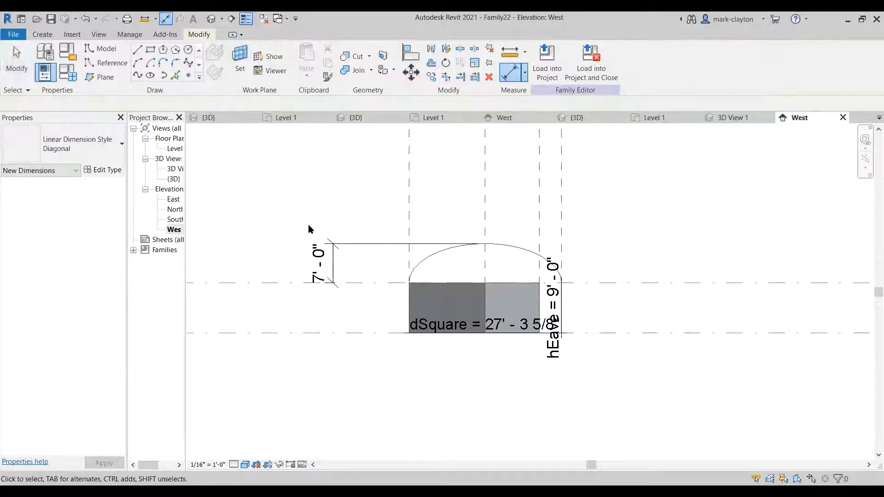
- Try to flex the half-ellipse by setting its height dimension to 8'
left_click(491, 249)
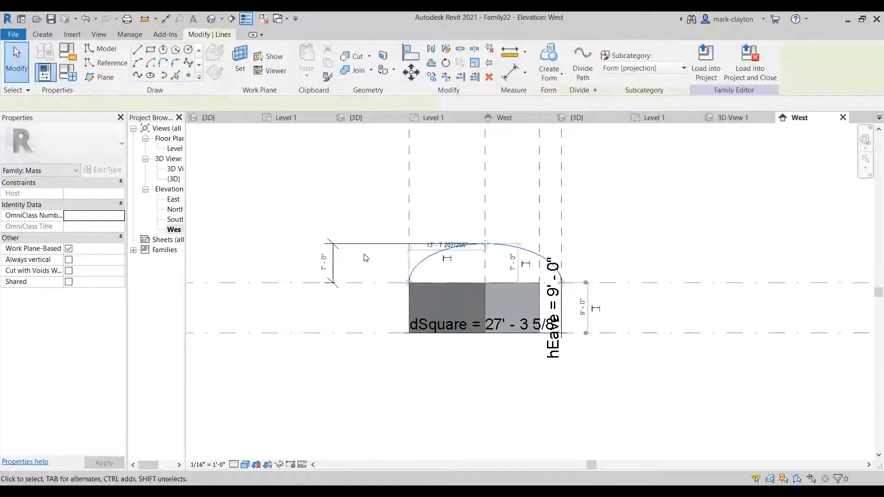
left_click(319, 265)
type("8")
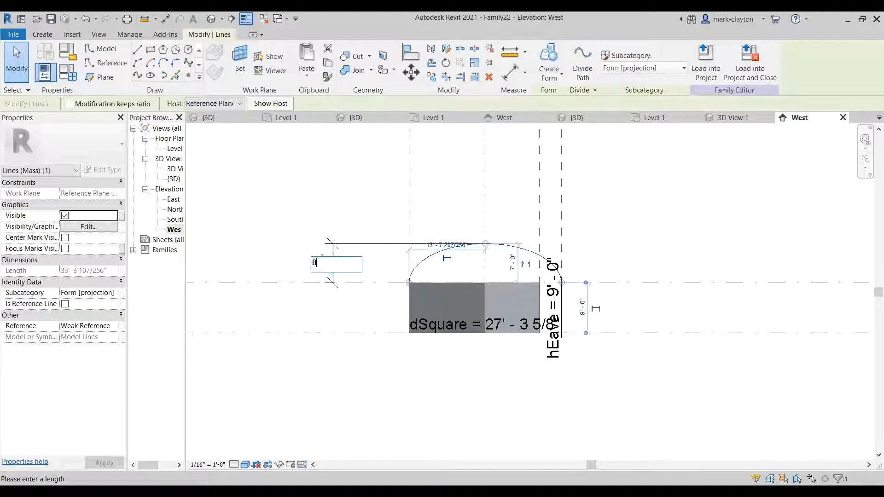
key("Return")
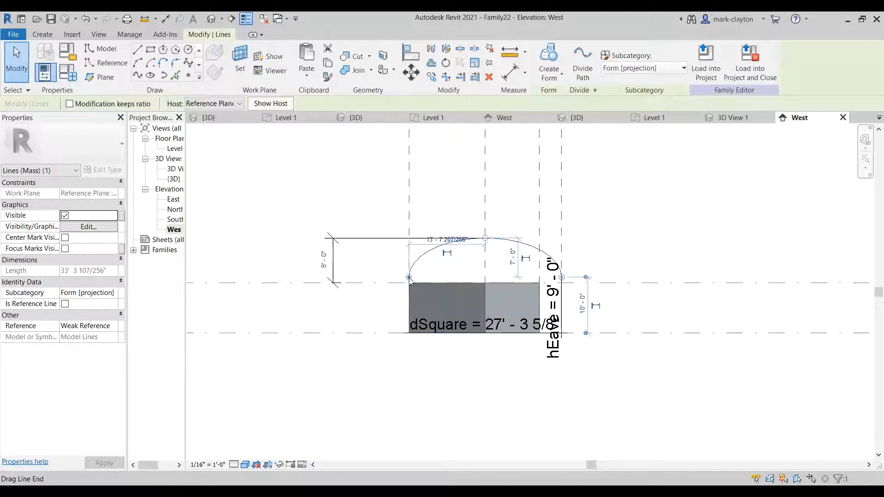
- Align the half-ellipse's endpoint to Level eave and lock the alignment
scroll(409, 279, "up", 2)
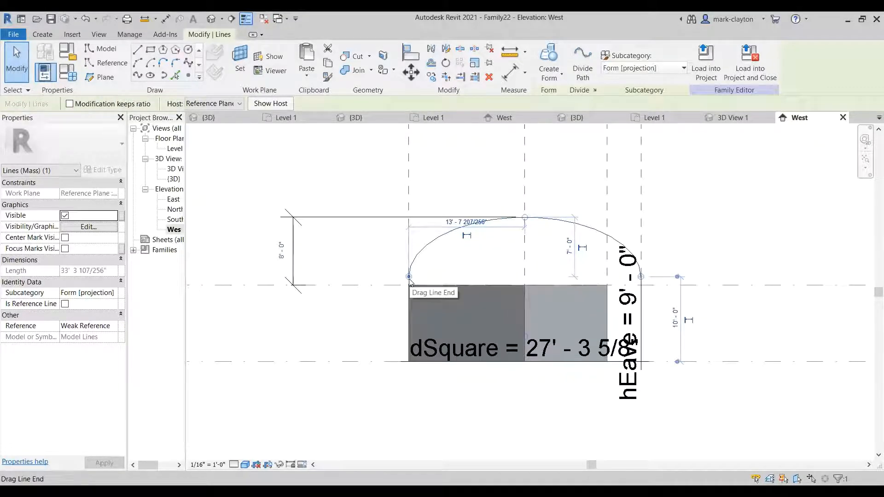
left_click(410, 53)
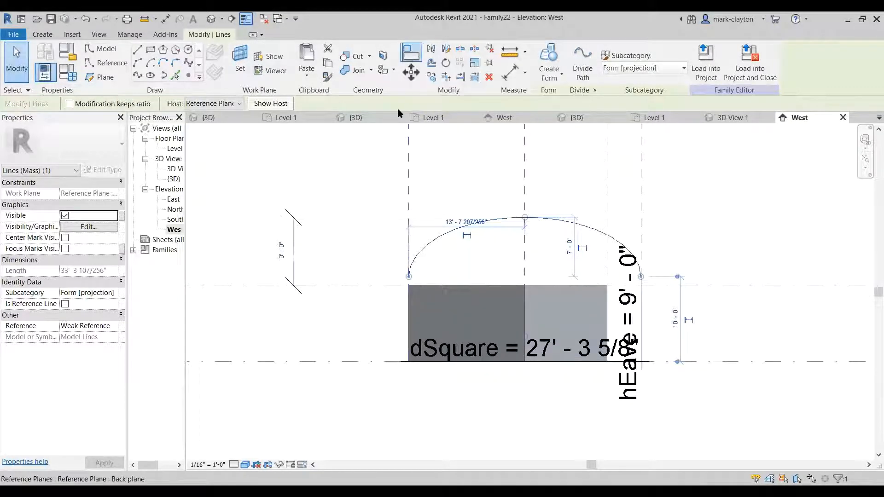
left_click(386, 286)
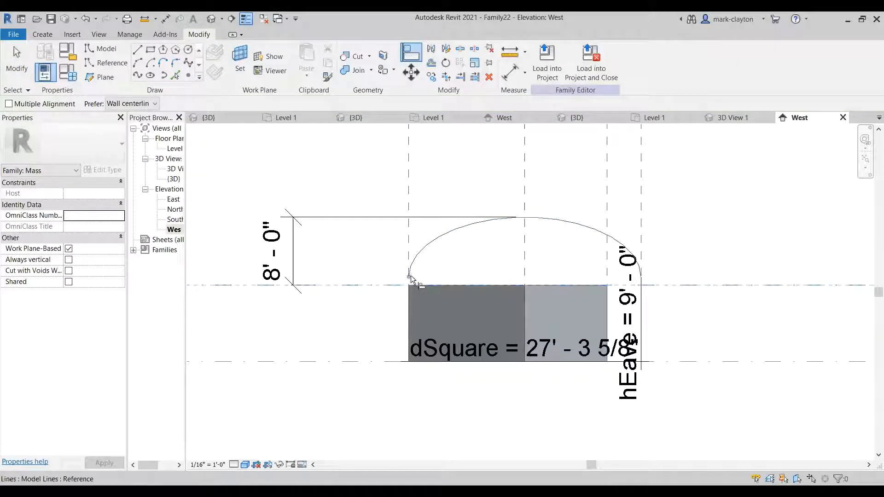
left_click(410, 277)
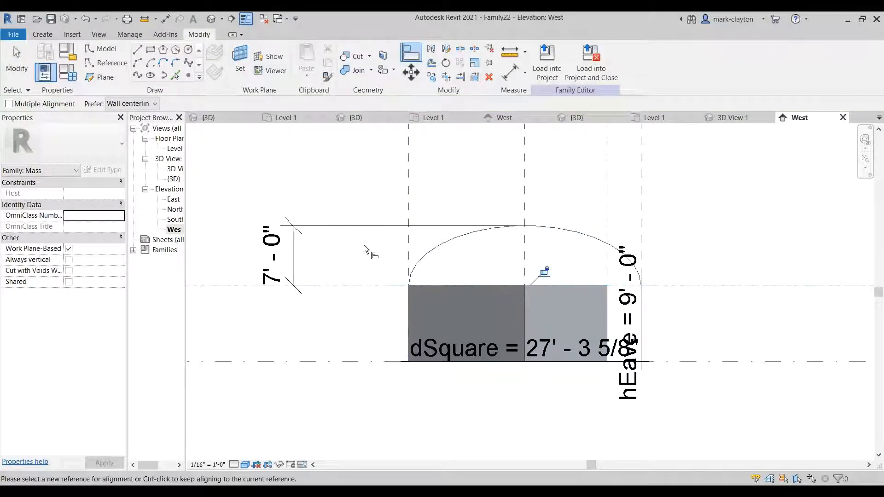
left_click(543, 271)
left_click(16, 60)
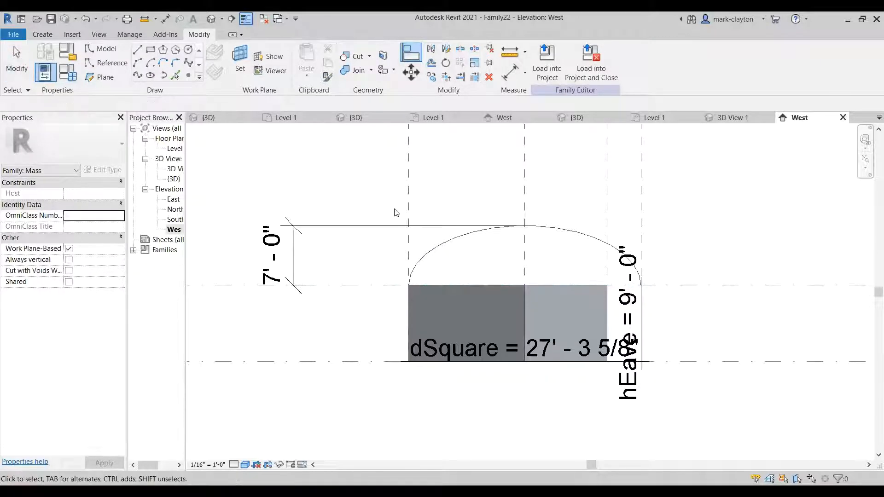
- Try to set the height dimension of the locked half-ellipse to 8' and cancel the change
left_click(448, 244)
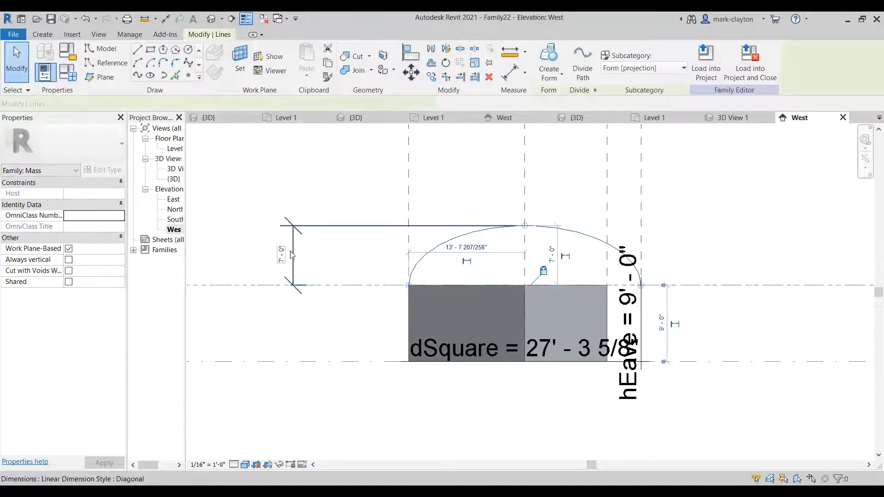
left_click(282, 256)
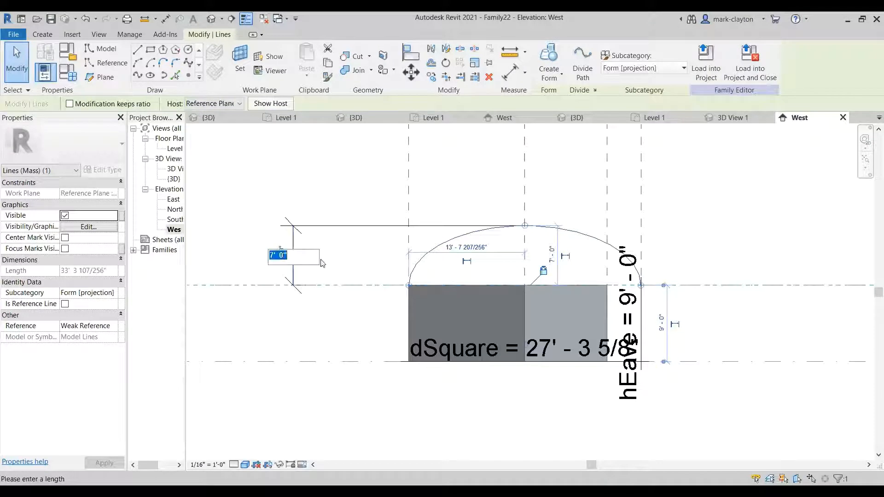
type("8")
key("Return")
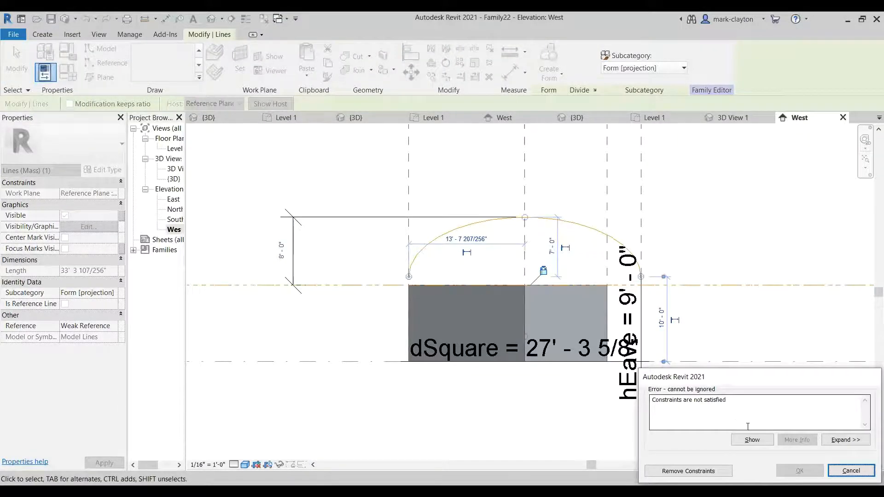
left_click(851, 470)
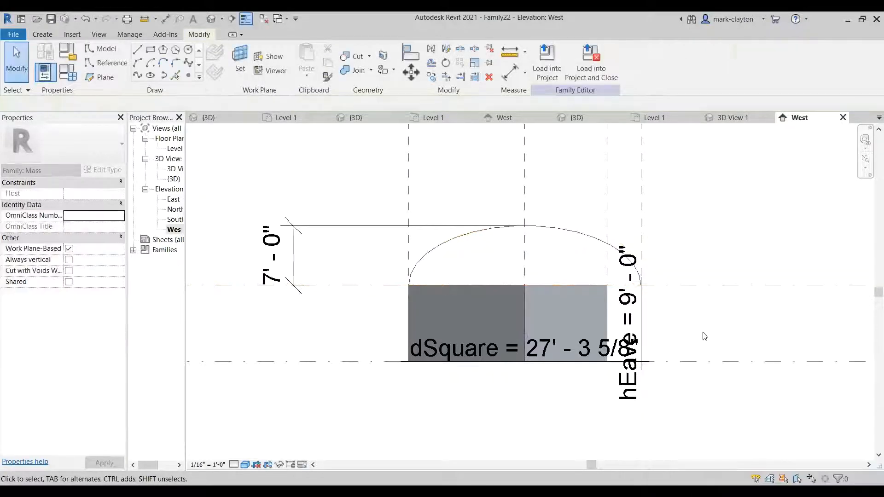
- Shorten the half-ellipse by moving its endpoint from Level eave along the curve to the Facade reference plane
left_click(592, 239)
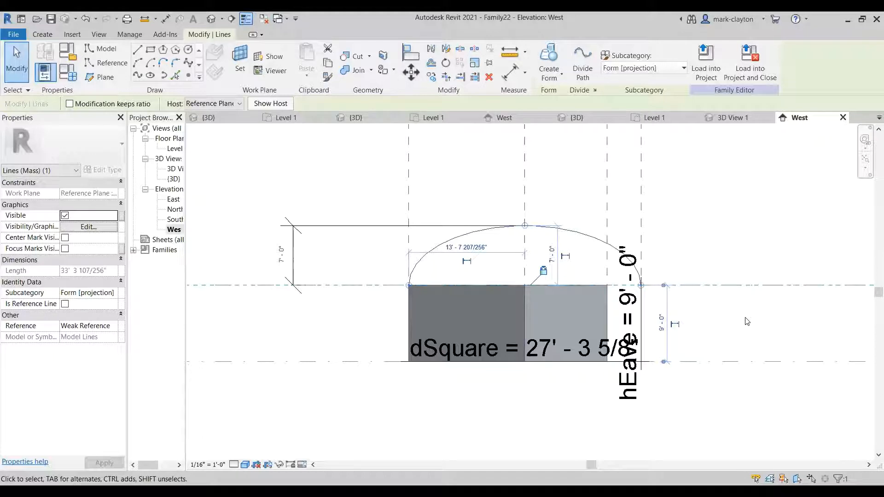
left_click(438, 261)
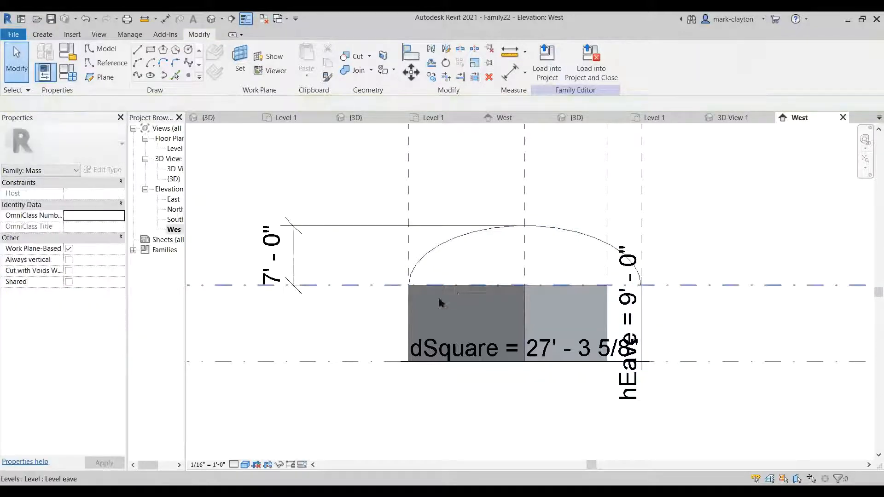
scroll(389, 318, "down", 2)
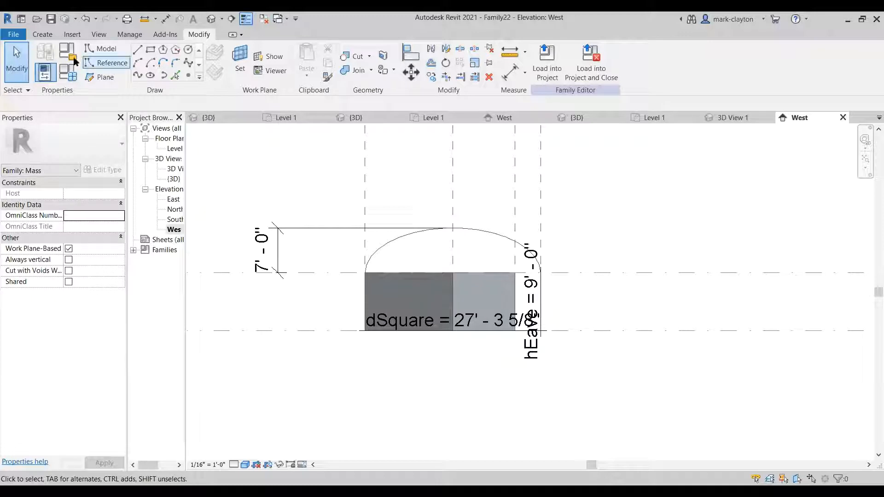
left_click(484, 240)
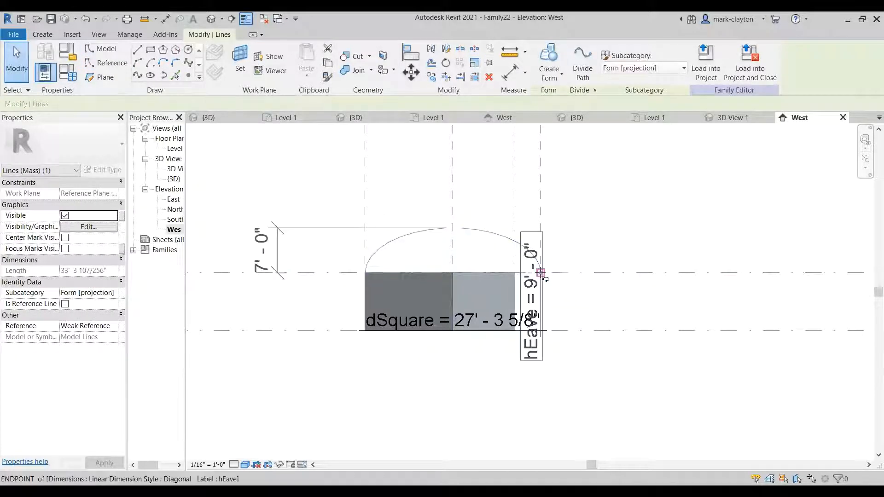
left_click_drag(541, 273, 516, 241)
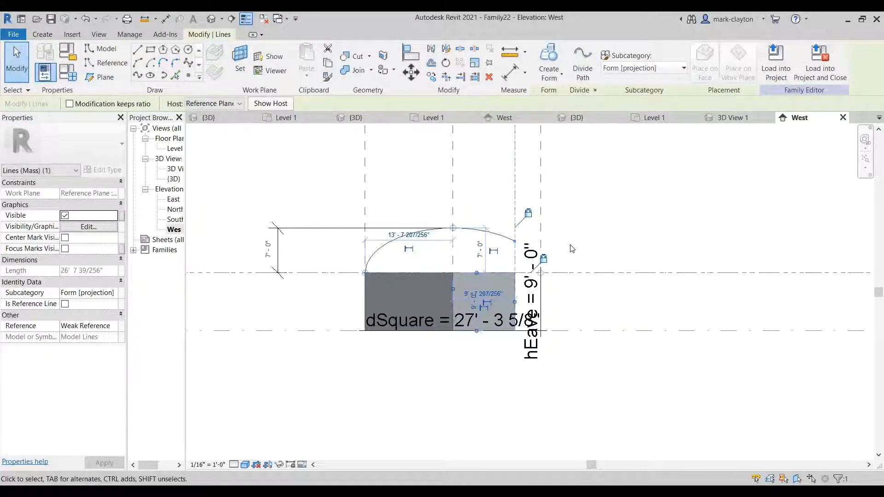
left_click(574, 248)
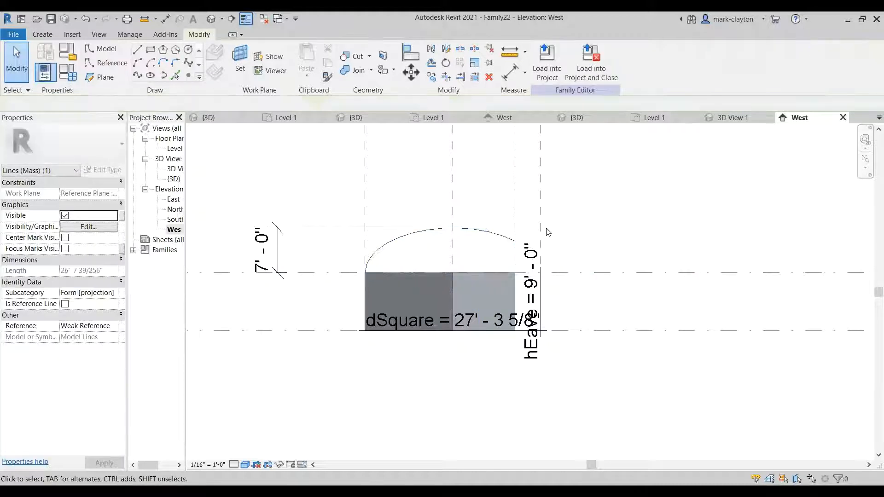
- Flex the profile by moving the Facade reference plane toward the half-ellipse's centre and back outward
left_click(515, 212)
left_click_drag(516, 202, 496, 208)
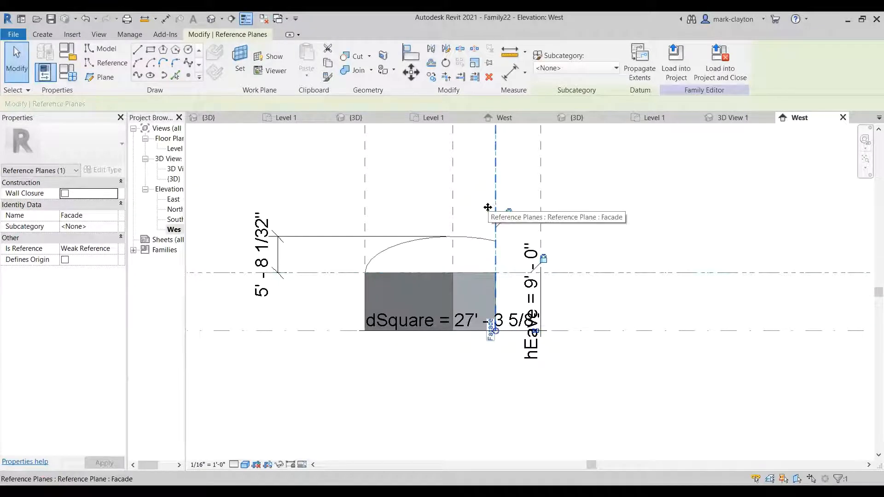
left_click_drag(499, 205, 518, 204)
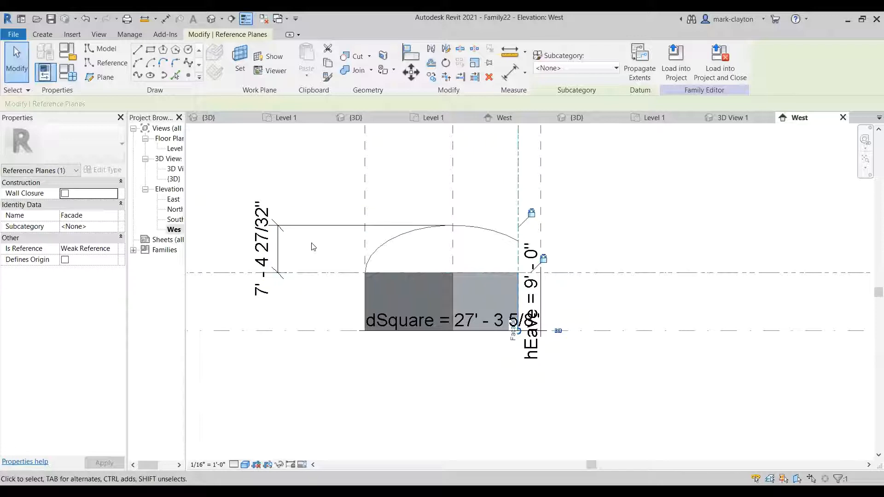
- Label the half-ellipse's height dimension with a new instance family parameter named hEllipse
left_click(284, 244)
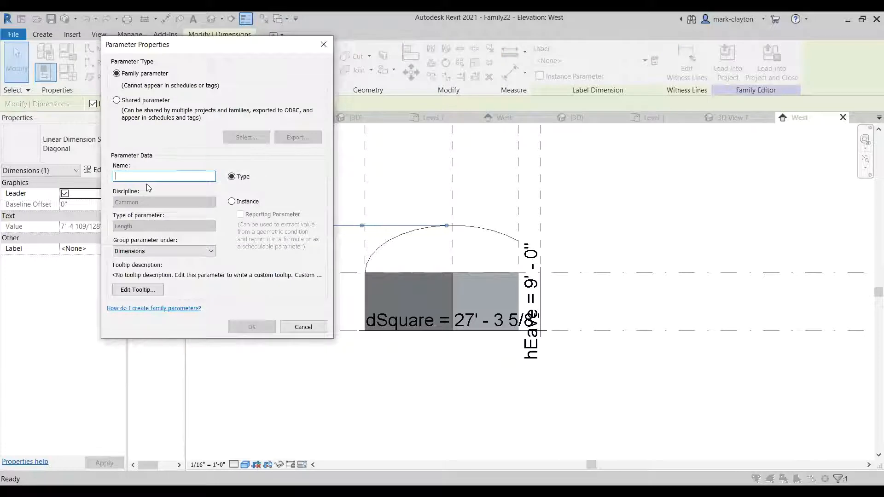
type("hEllipse")
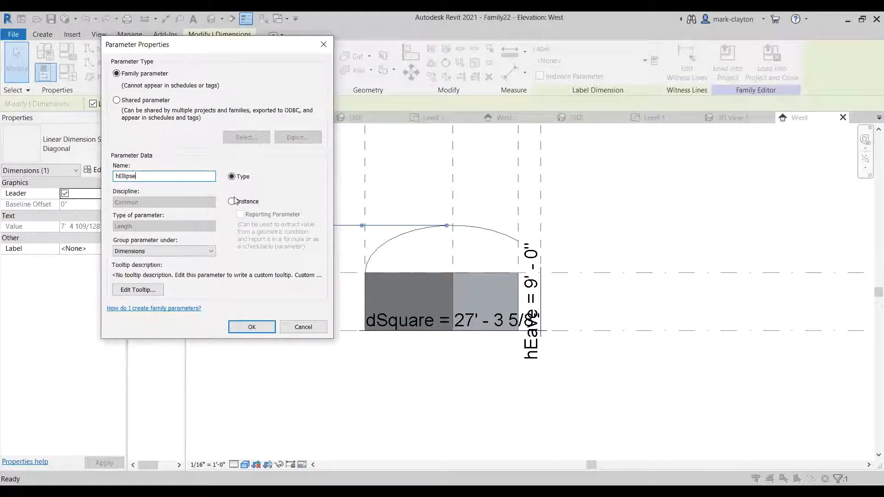
left_click(233, 201)
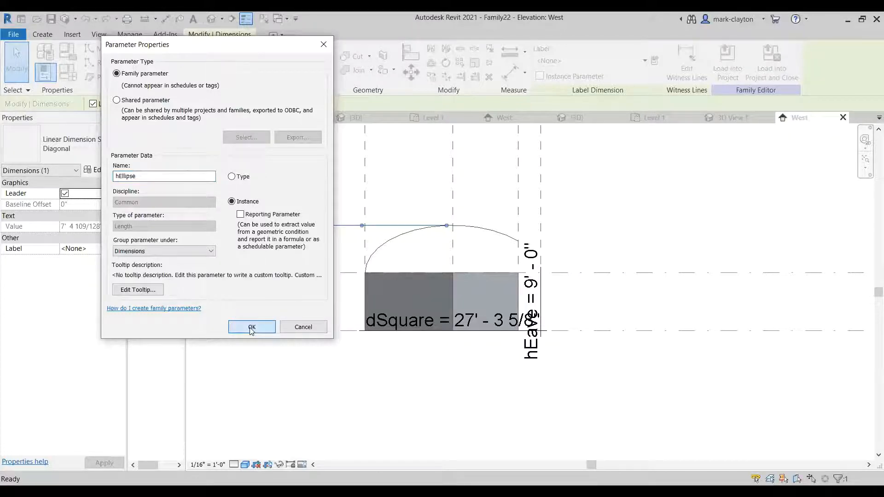
left_click(251, 327)
key("Escape")
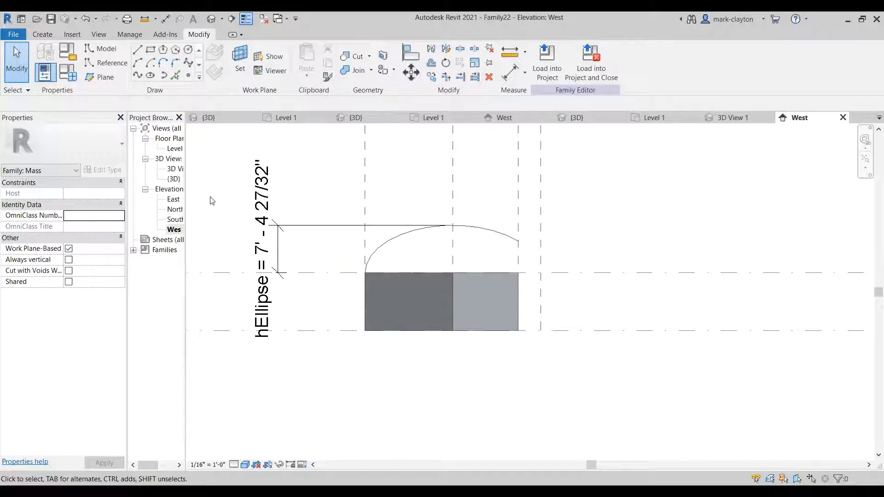
- Flex the half-ellipse by setting its hEllipse dimension first to 8' and finally to 12'
left_click(395, 236)
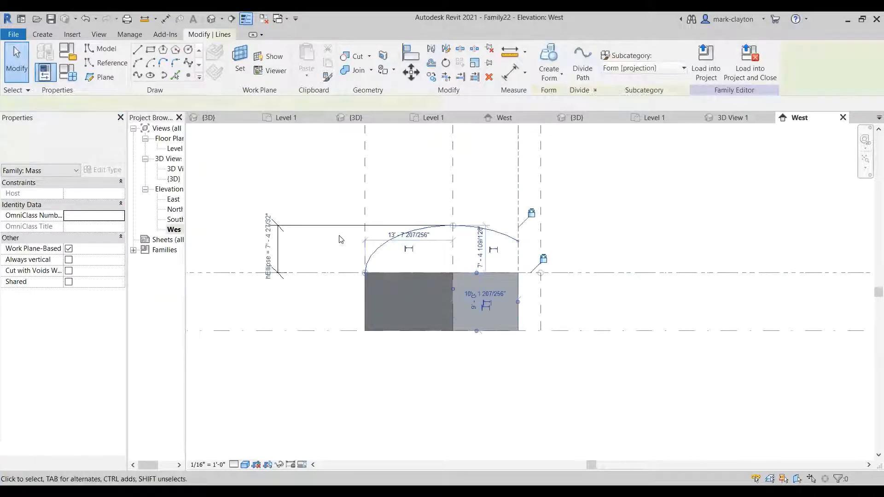
left_click(269, 238)
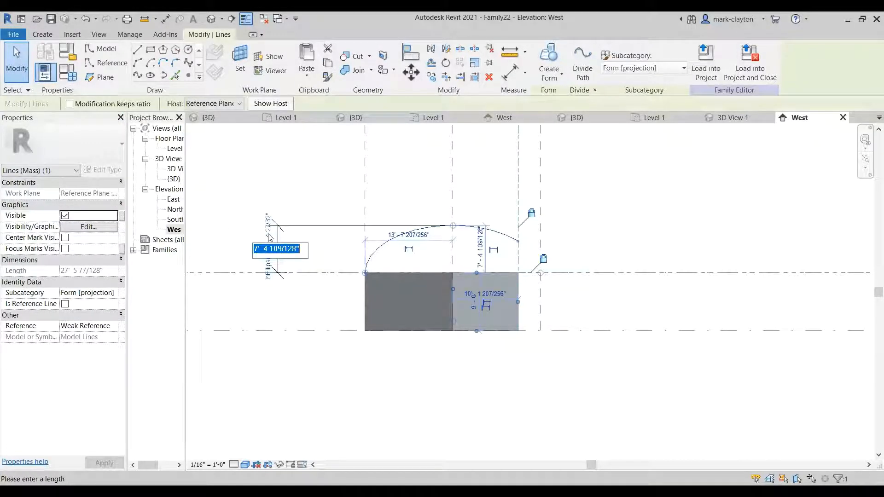
type("8")
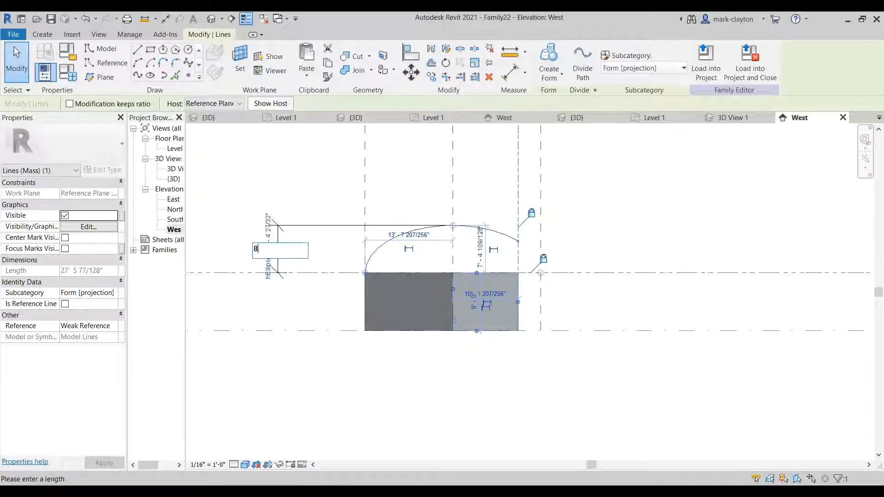
key("Return")
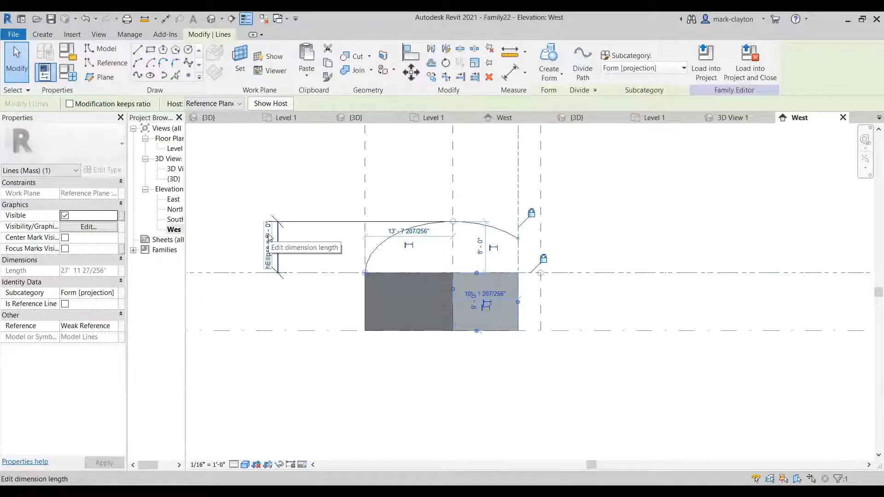
left_click(270, 238)
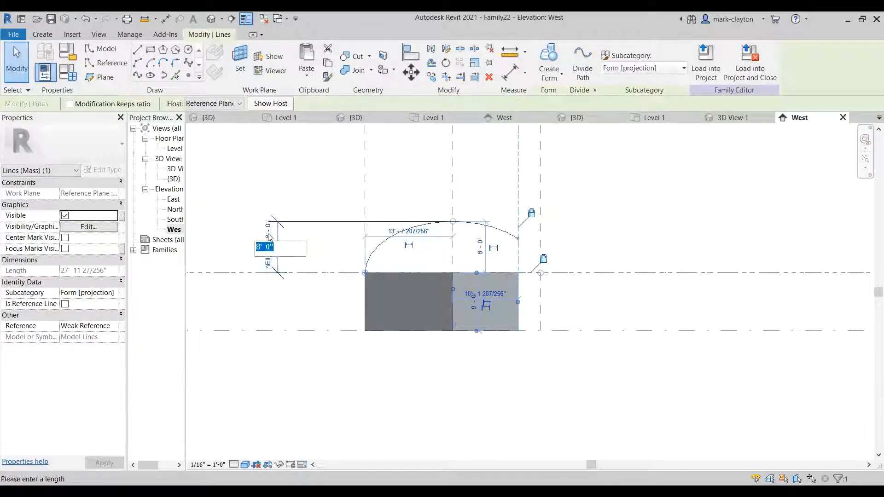
type("12")
key("Return")
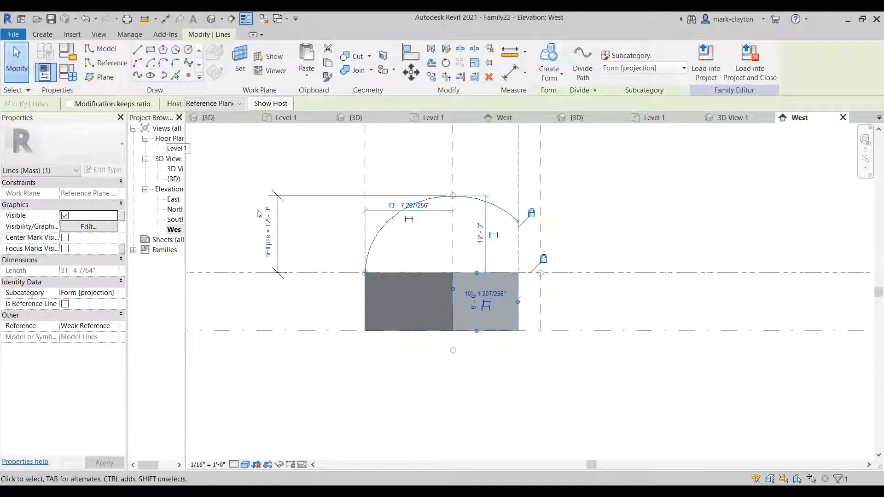
left_click(445, 371)
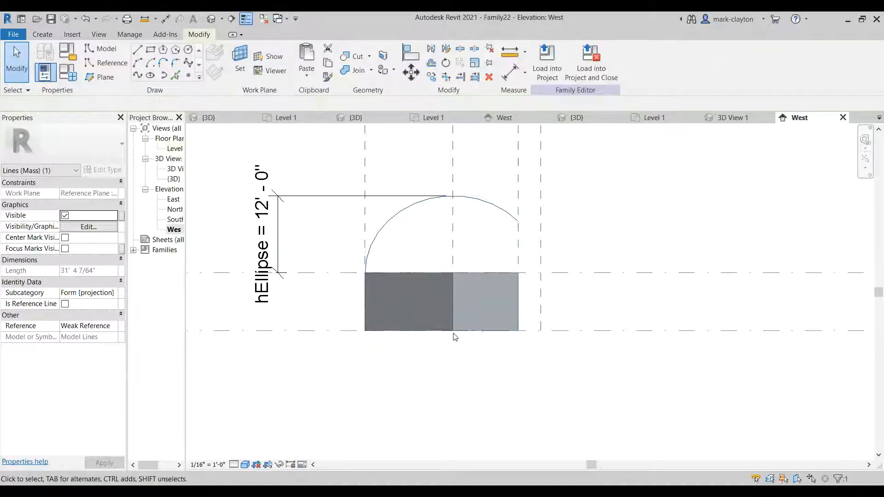
- Temporarily hide the solid form below Level eave in the West elevation
left_click(477, 298)
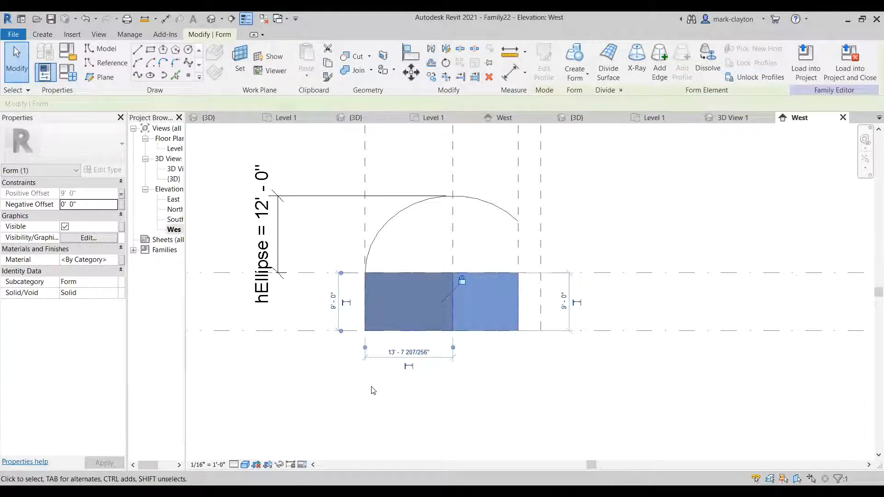
left_click(279, 465)
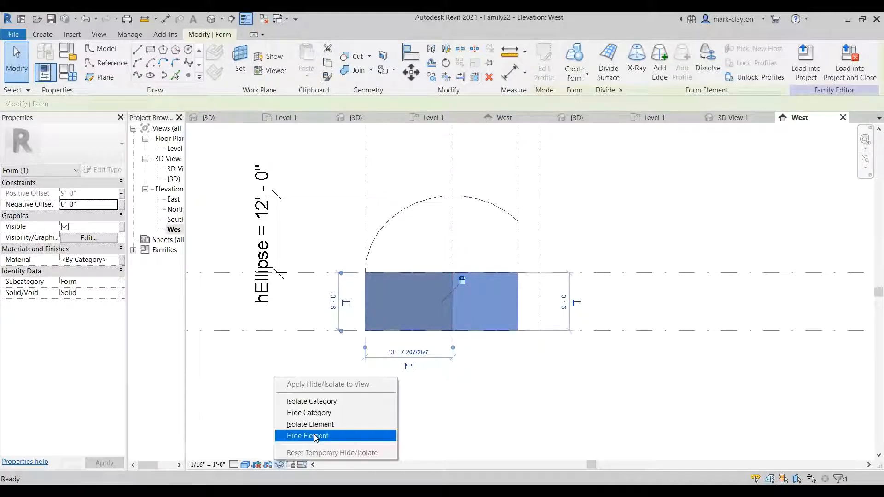
left_click(326, 431)
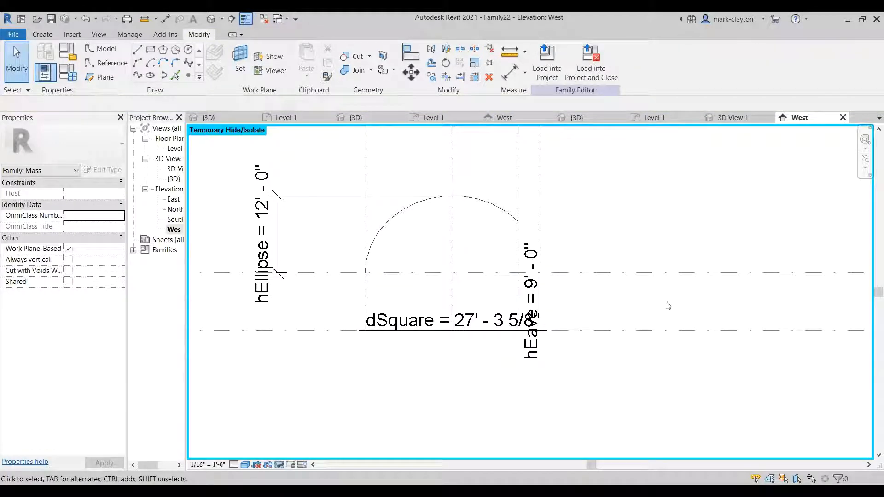
- Draw chained reference lines from the half-ellipse's start along Level eave to the Facade plane and up to the curve's other end
scroll(624, 312, "up", 2)
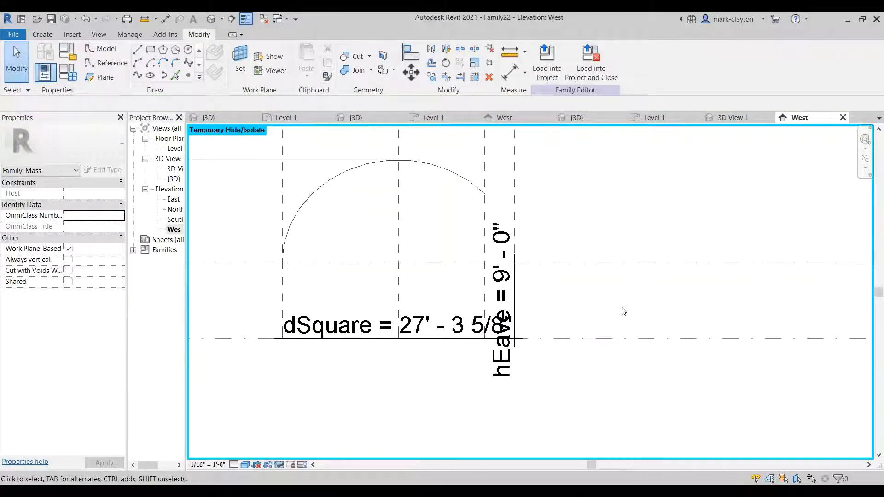
left_click(102, 62)
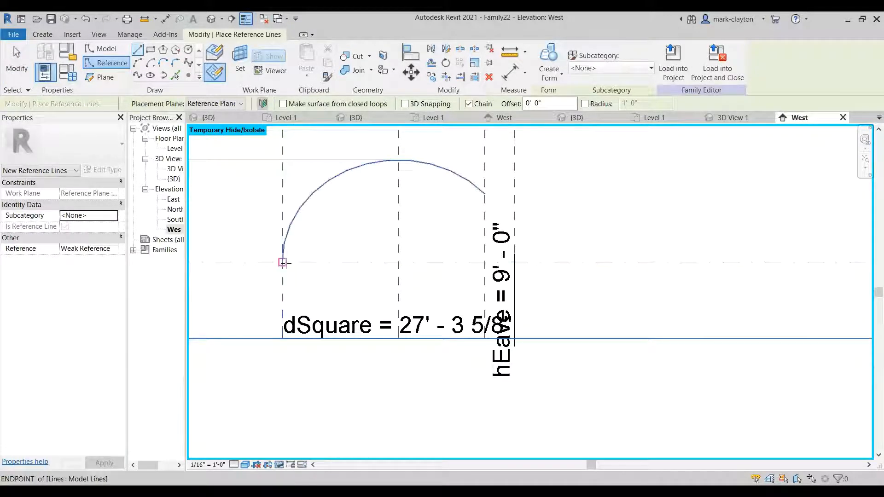
left_click(282, 262)
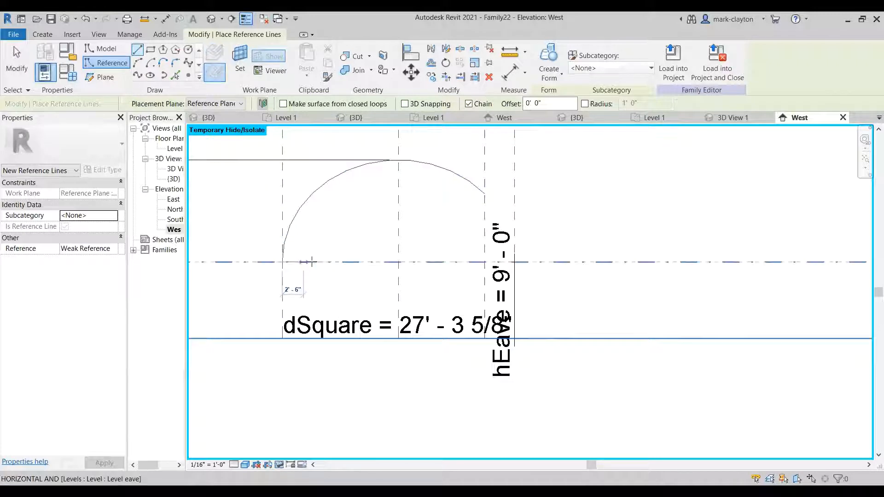
left_click(485, 262)
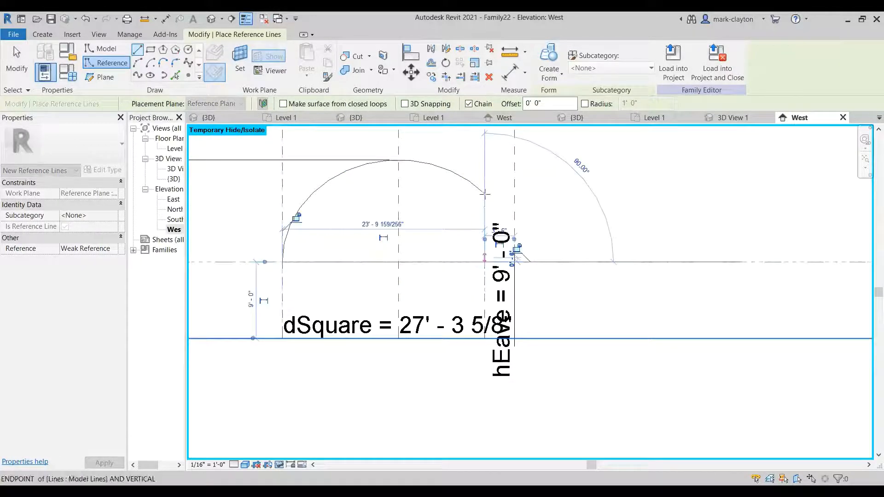
left_click(485, 194)
key("Escape")
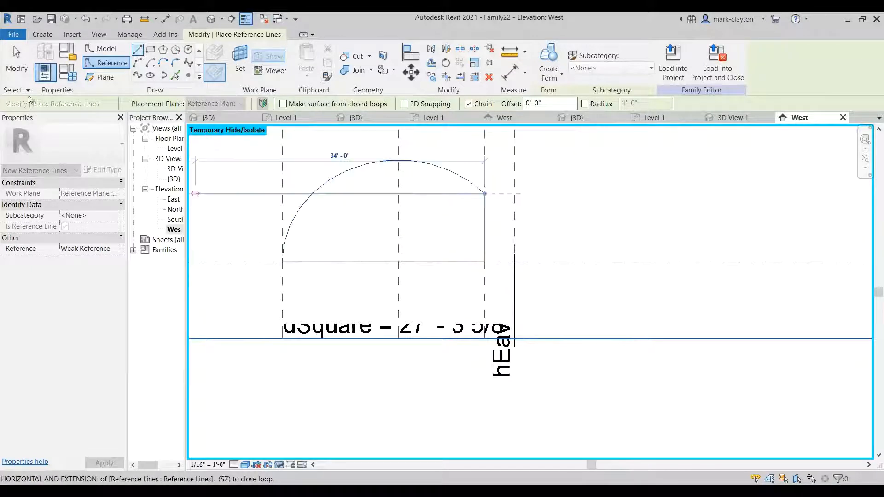
key("Escape")
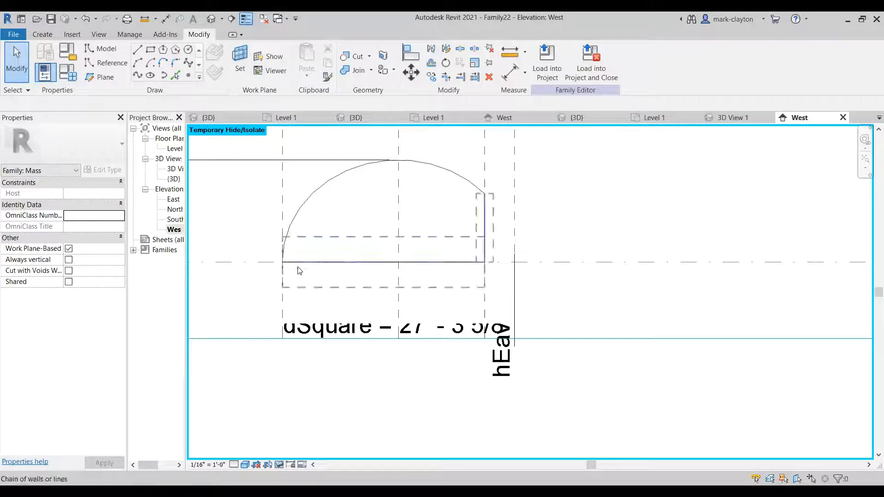
- Trim the Level eave reference line and the half-ellipse to a corner at their shared endpoint, and check the profile's chain
scroll(302, 264, "up", 5)
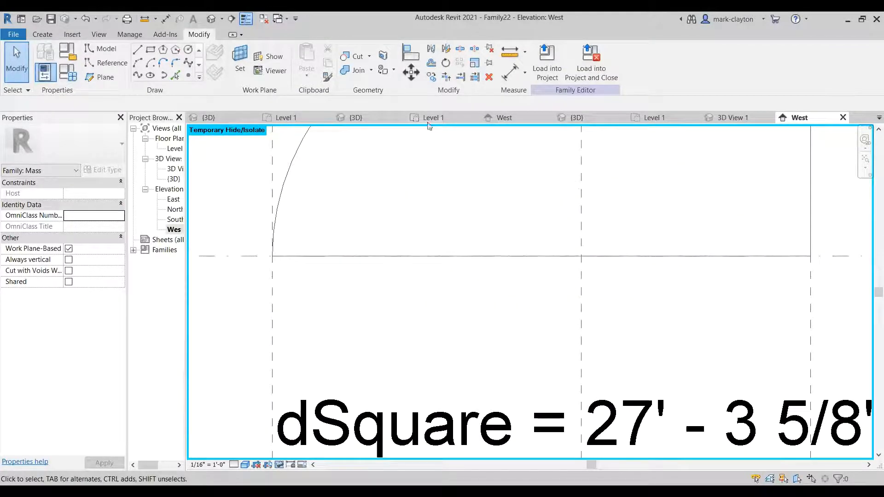
left_click(446, 77)
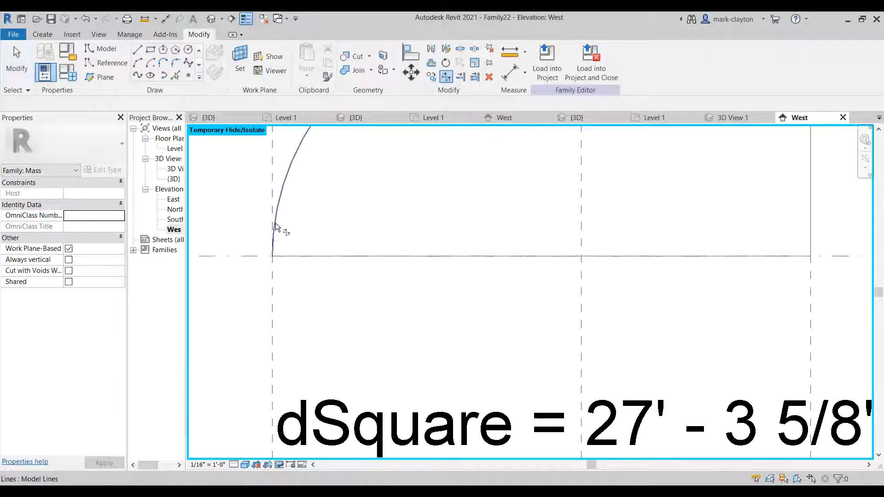
left_click(283, 253)
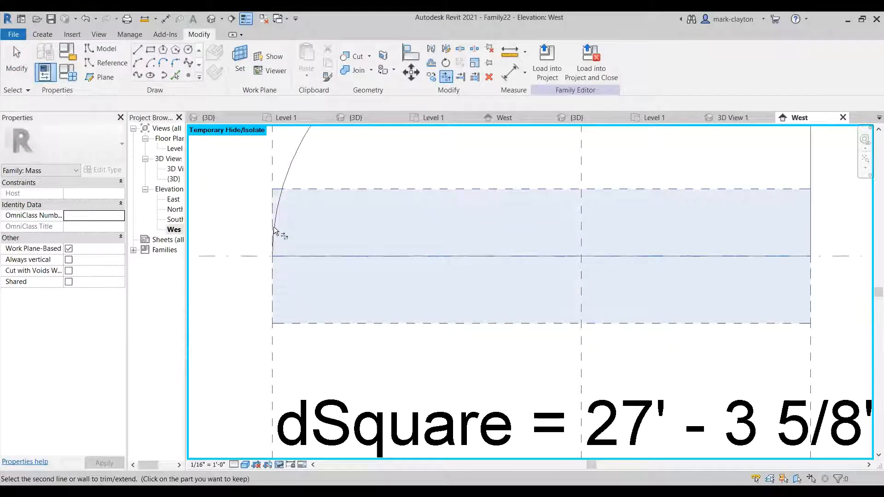
left_click(286, 180)
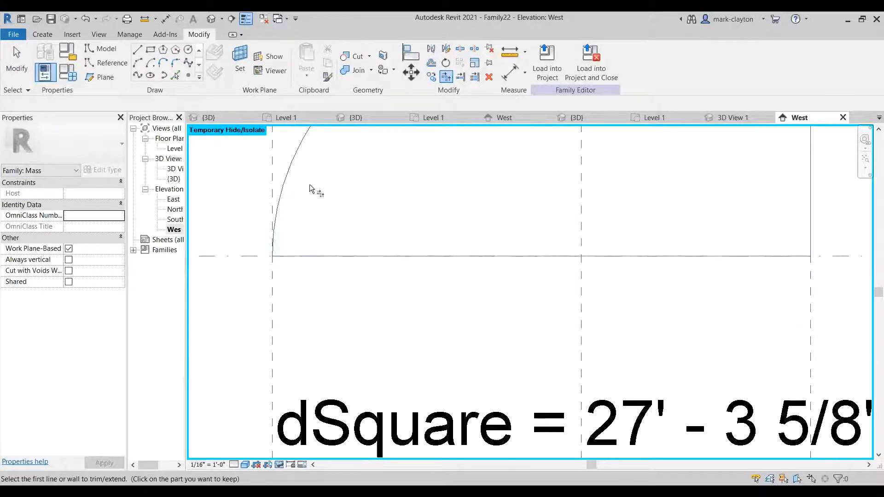
left_click(789, 256)
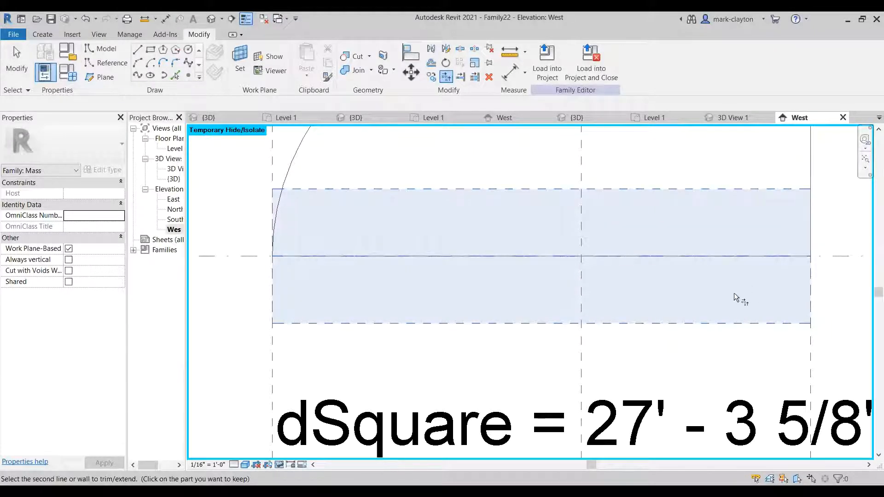
scroll(680, 300, "down", 4)
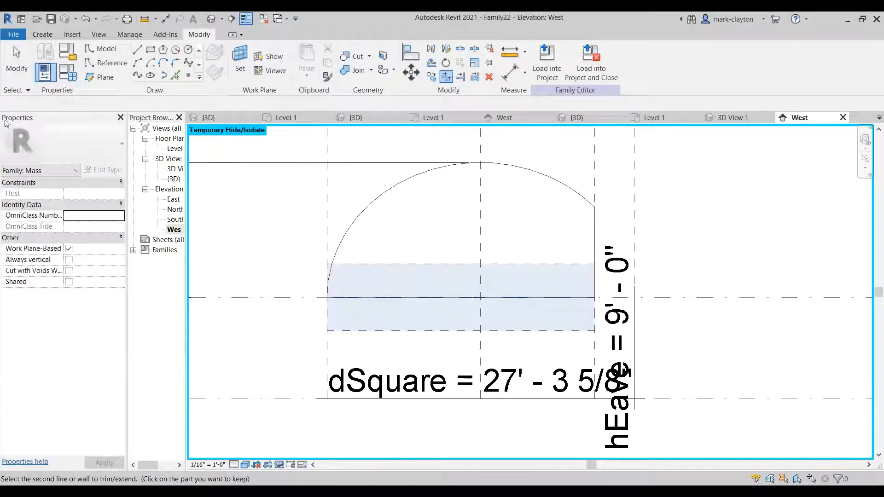
key("Escape")
key("Tab")
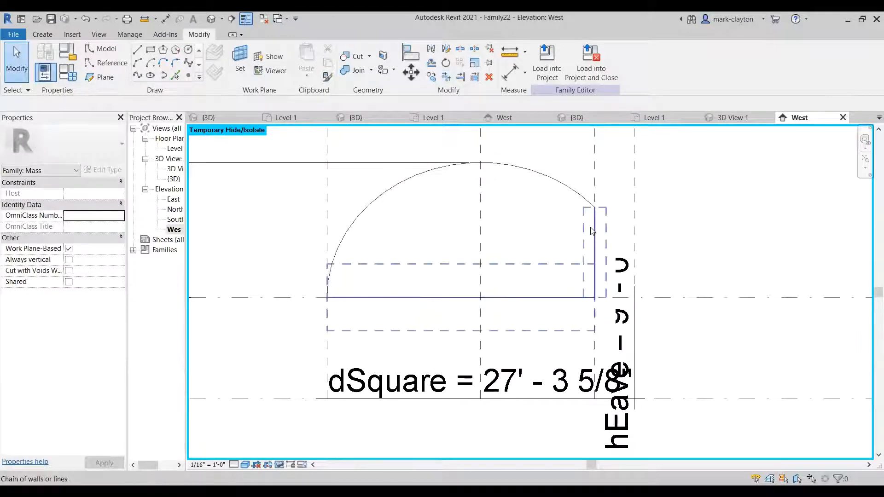
- Move the Facade reference plane slightly outward, closer to the Front plane in the West elevation
scroll(502, 235, "down", 3)
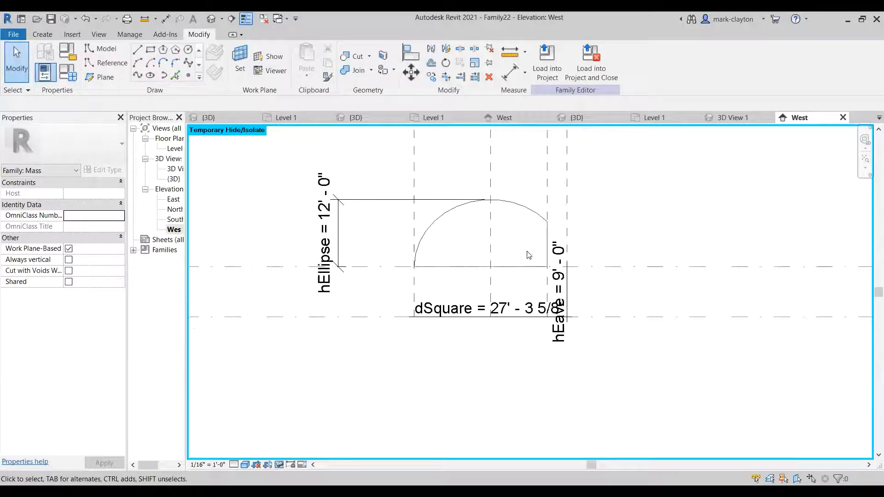
left_click(549, 189)
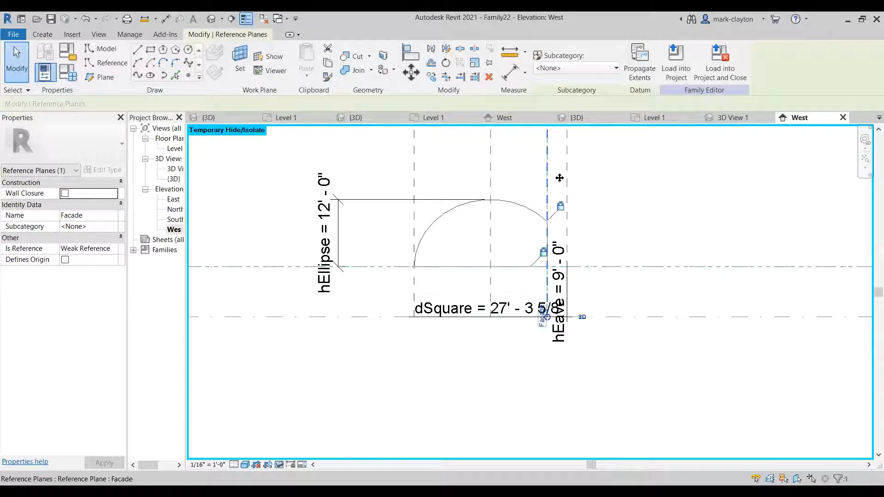
left_click_drag(562, 178, 555, 179)
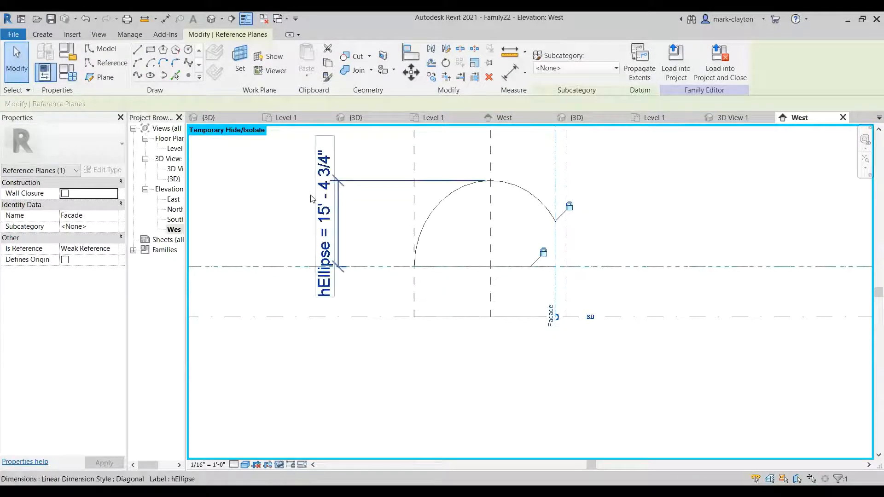
- Set the half-ellipse's hEllipse dimension to 8'
left_click(464, 191)
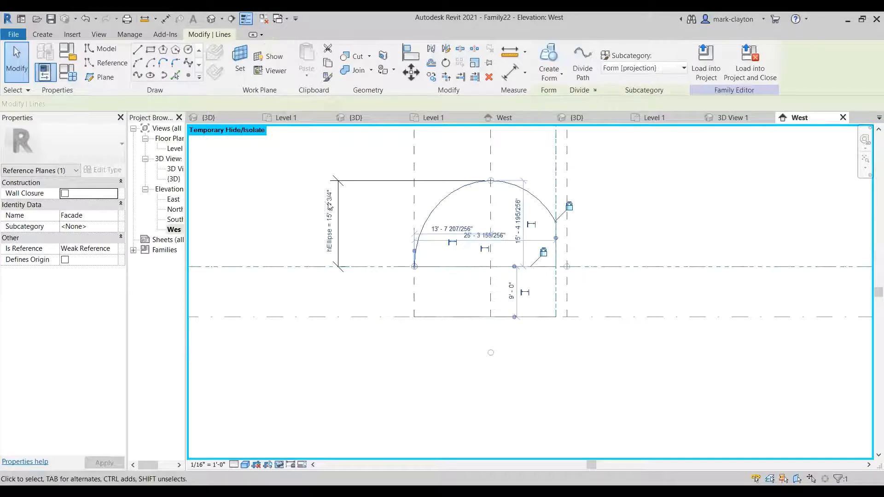
left_click(330, 207)
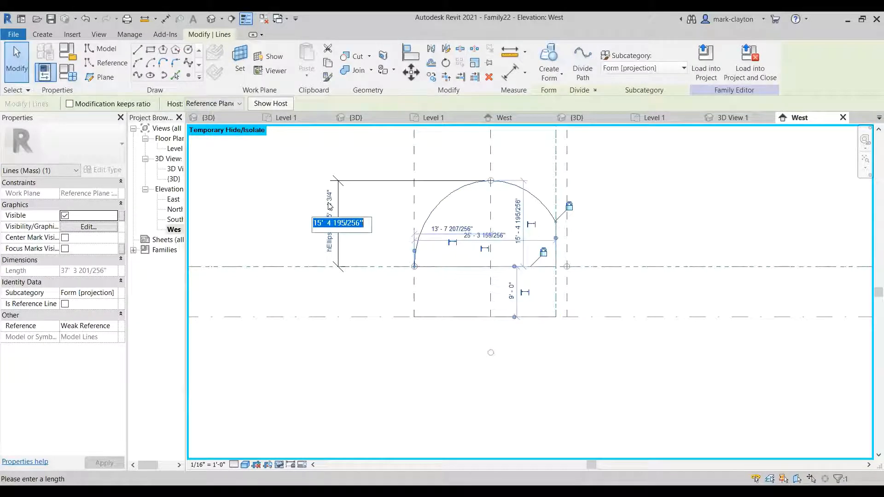
type("8")
key("Return")
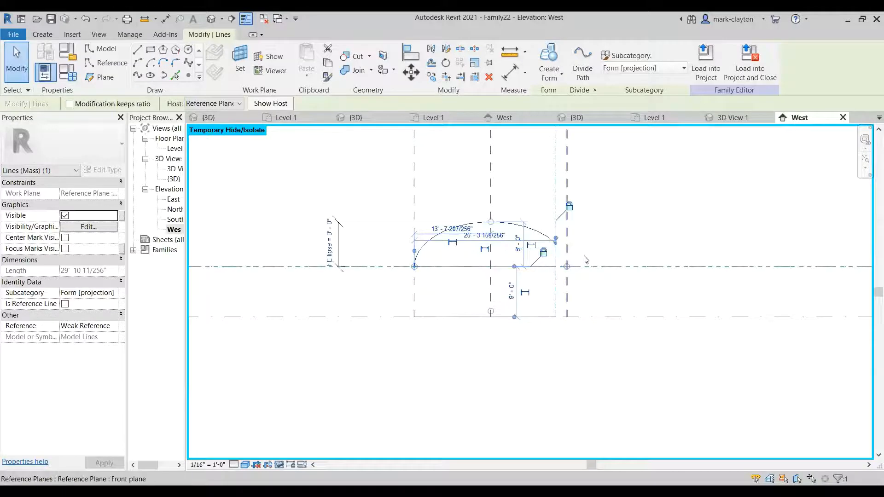
left_click(633, 285)
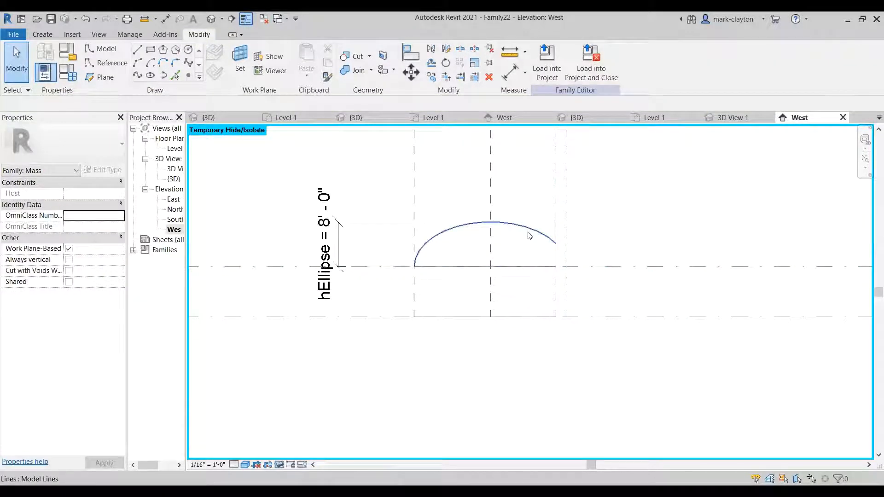
- Shorten the vertical reference line on the Facade plane so its upper end meets the half-ellipse's endpoint
key("Tab")
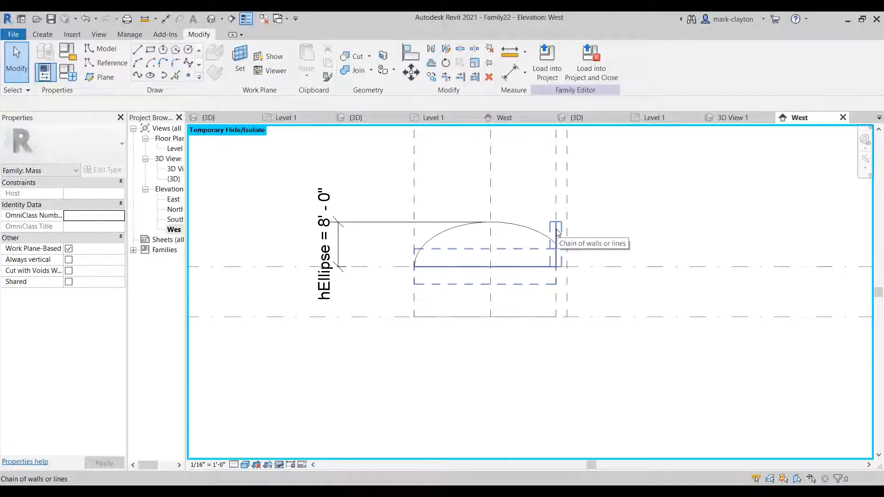
scroll(585, 247, "up", 3)
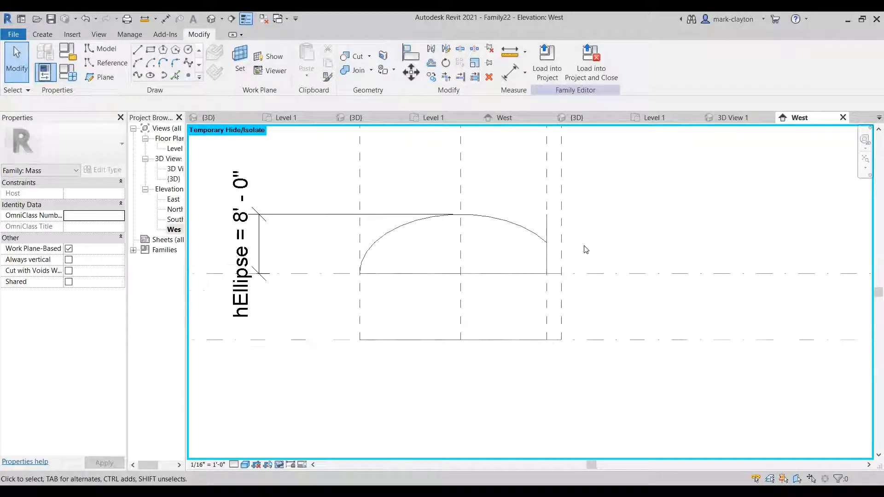
scroll(584, 247, "up", 1)
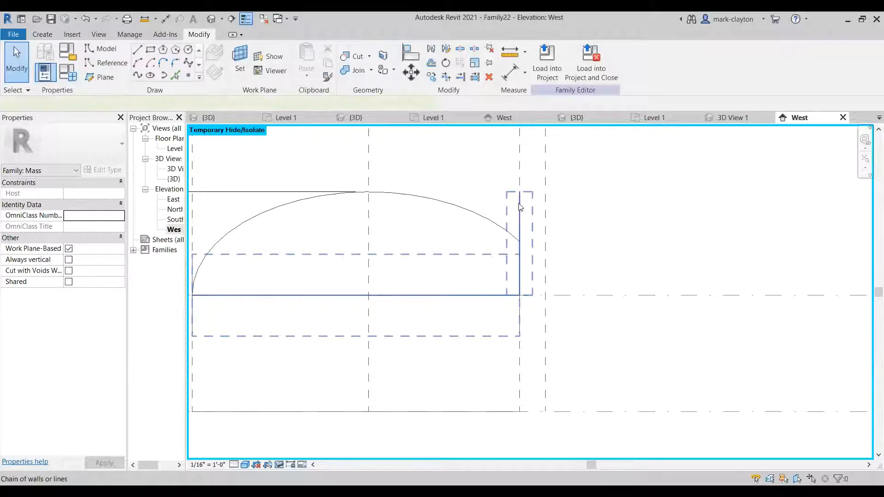
left_click(519, 217)
left_click_drag(520, 217, 519, 240)
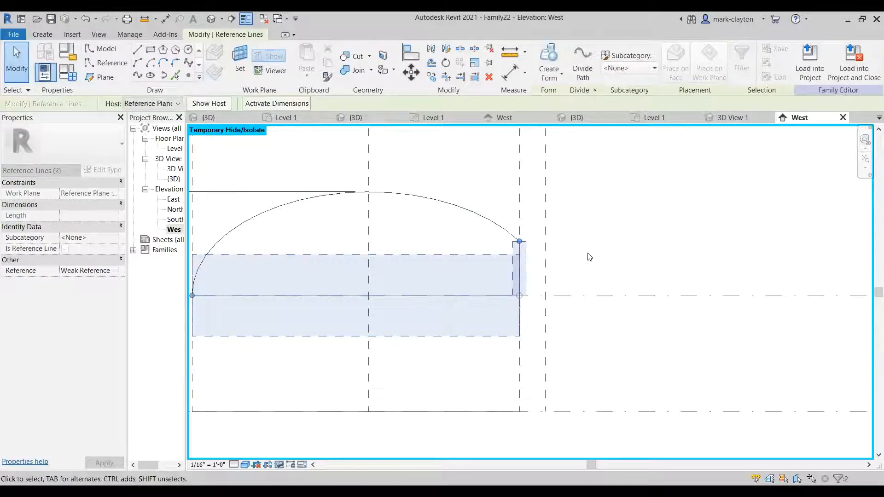
left_click(572, 255)
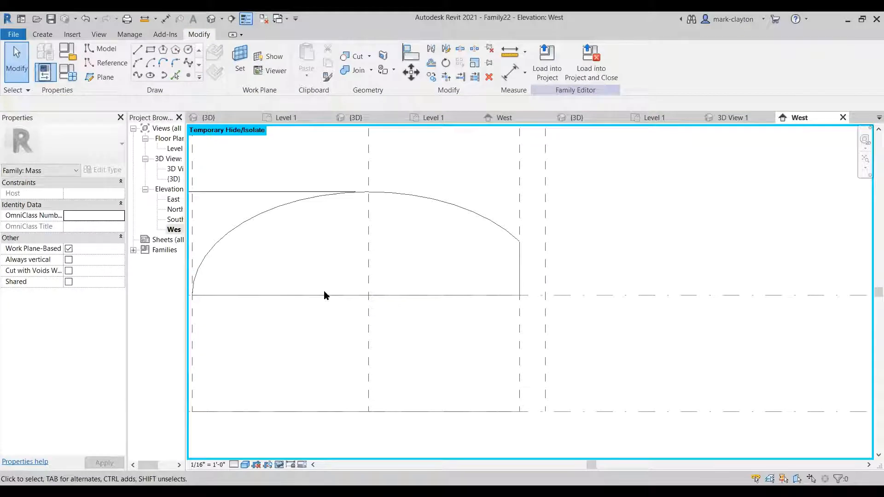
- Flex the profile by shifting the Facade reference plane sideways in the West elevation
scroll(256, 311, "down", 2)
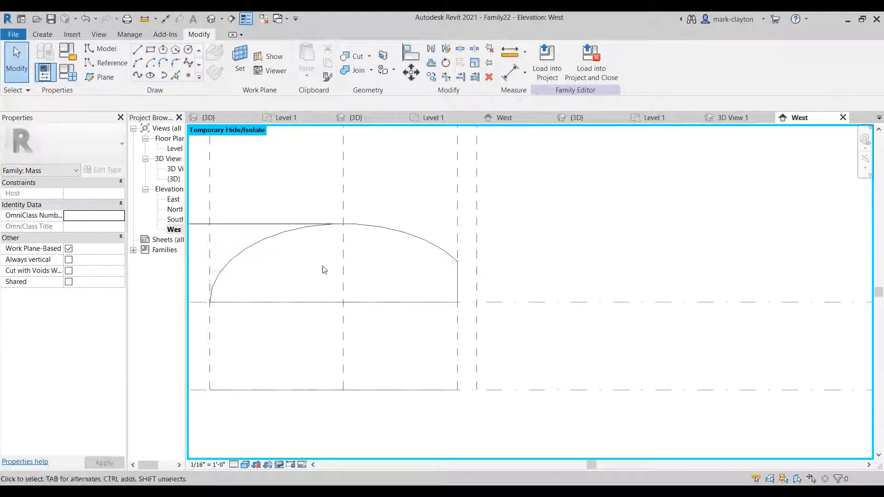
left_click(458, 201)
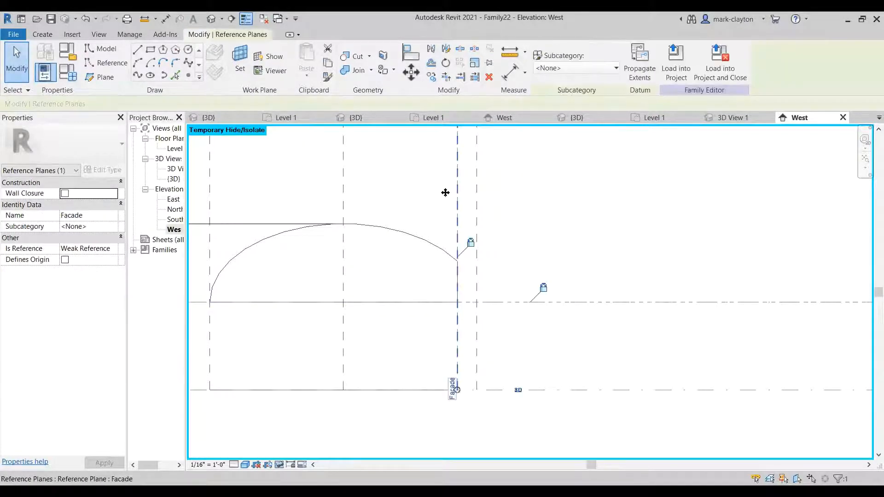
left_click_drag(429, 192, 458, 191)
scroll(389, 296, "down", 2)
middle_click_drag(388, 296, 430, 296)
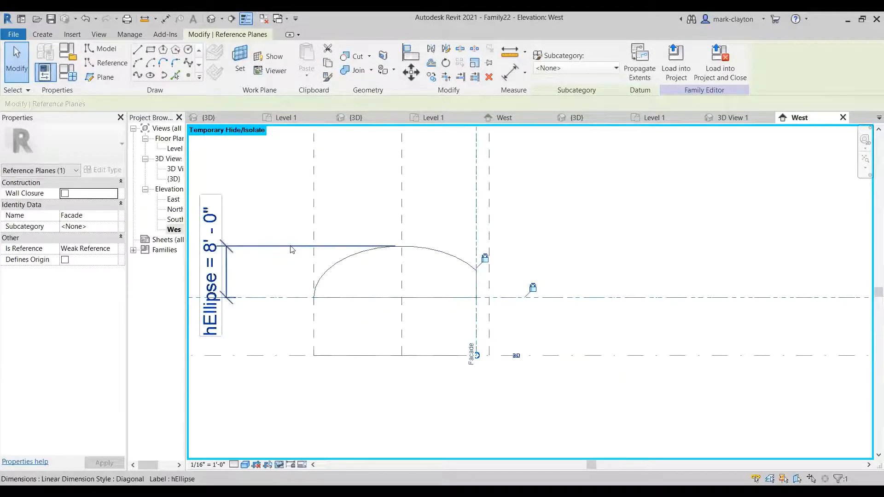
- Set the half-ellipse's hEllipse dimension to 12' and check the reference-line chain
left_click(360, 256)
left_click(220, 252)
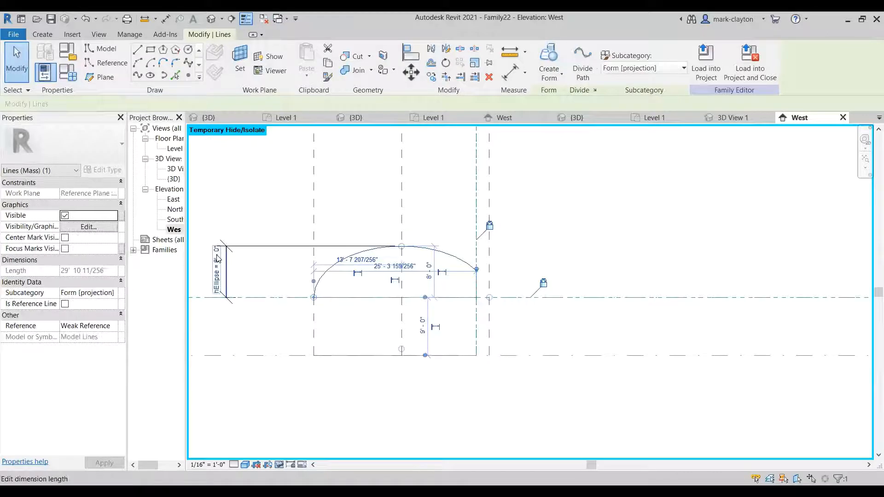
left_click(217, 258)
type("12")
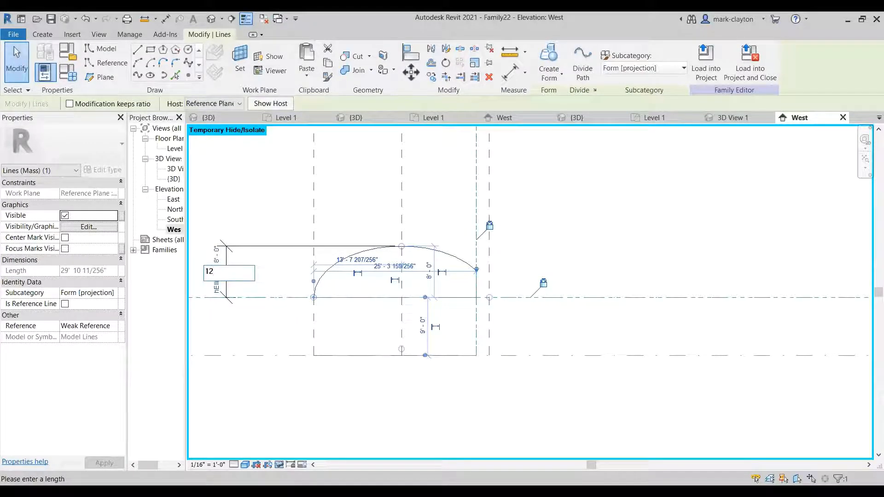
key("Return")
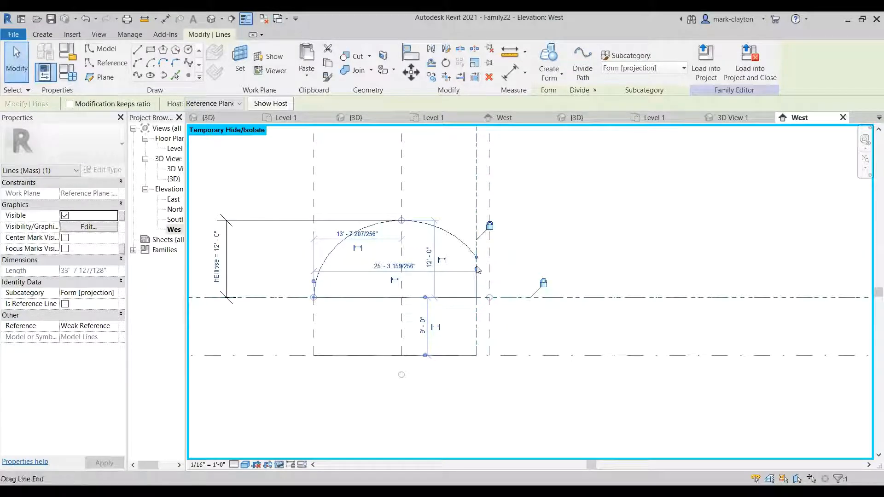
left_click(516, 308)
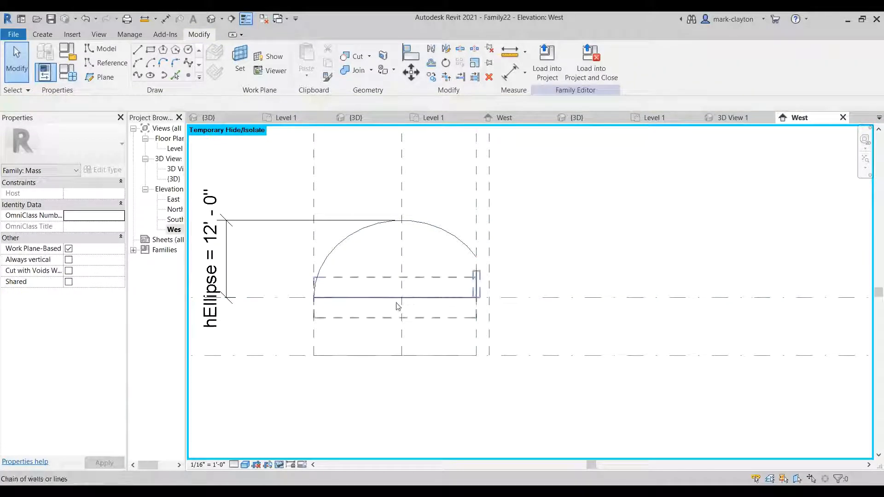
left_click(360, 233)
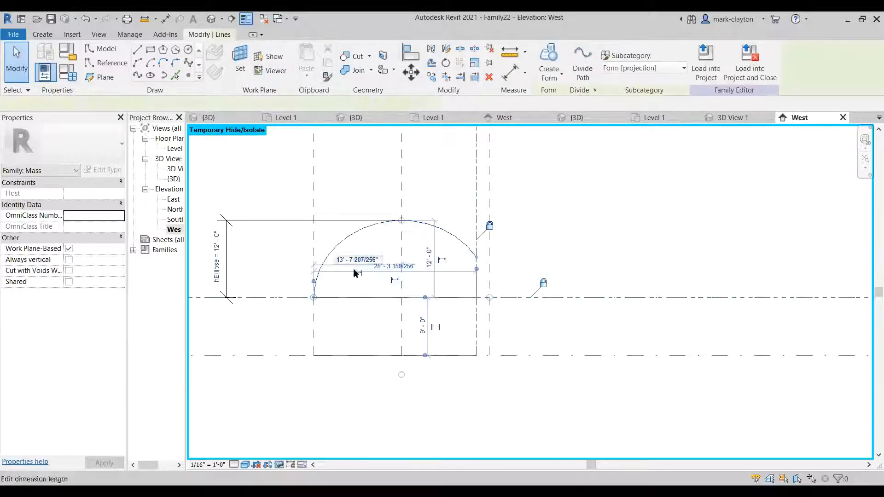
left_click(362, 296, "ctrl")
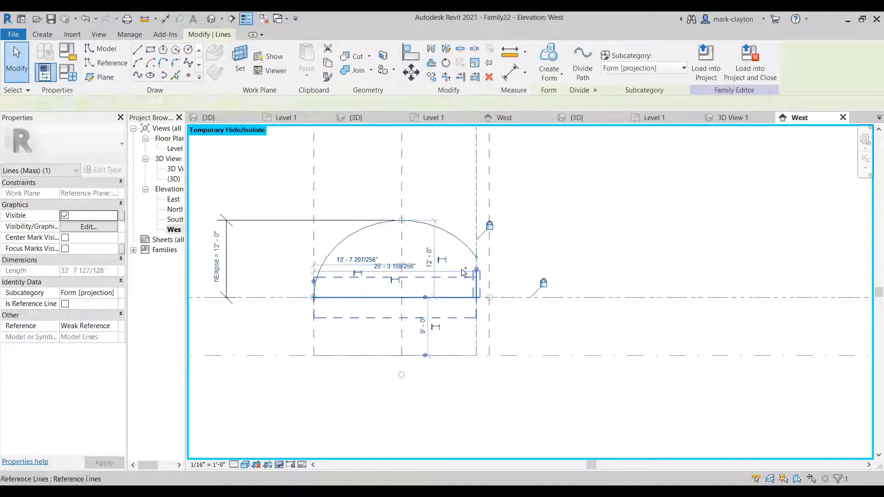
left_click(495, 270)
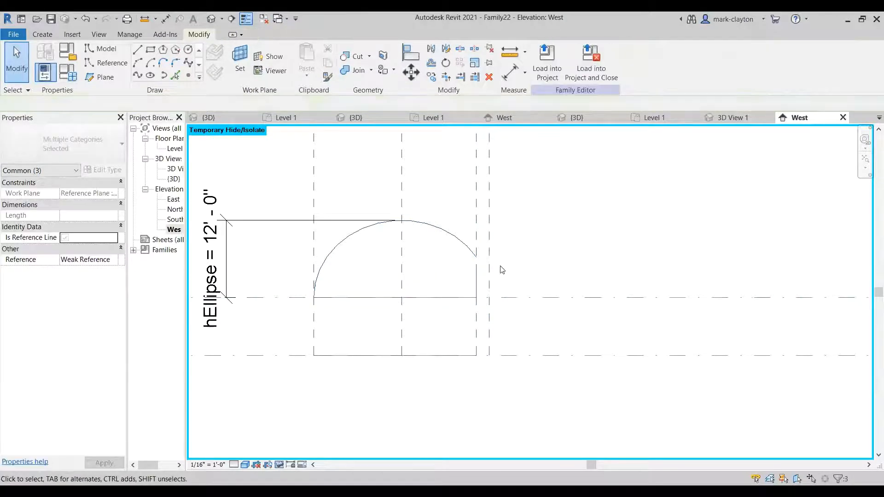
- Extend the vertical reference line on the Facade plane up to the half-ellipse's endpoint to close the profile
left_click(479, 282)
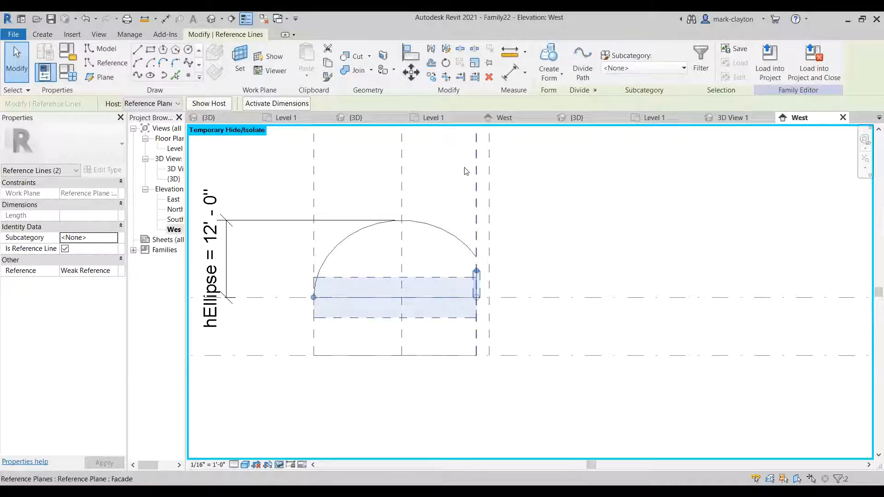
left_click(431, 51)
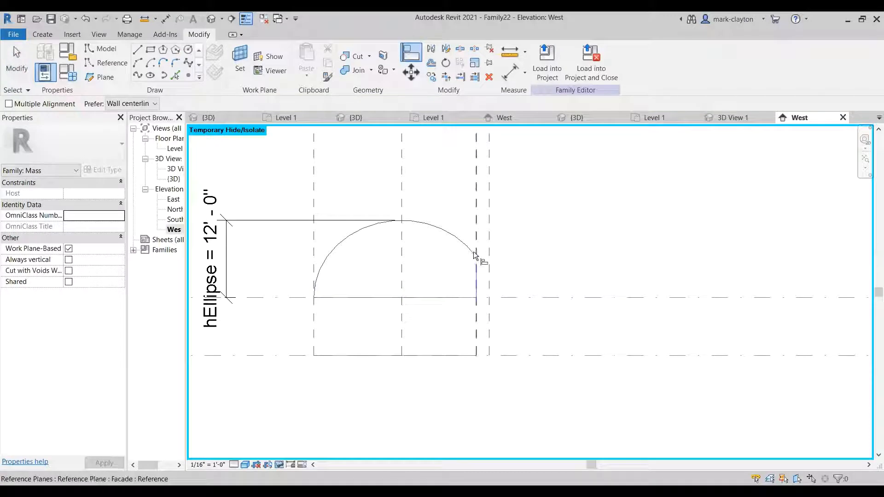
left_click(17, 59)
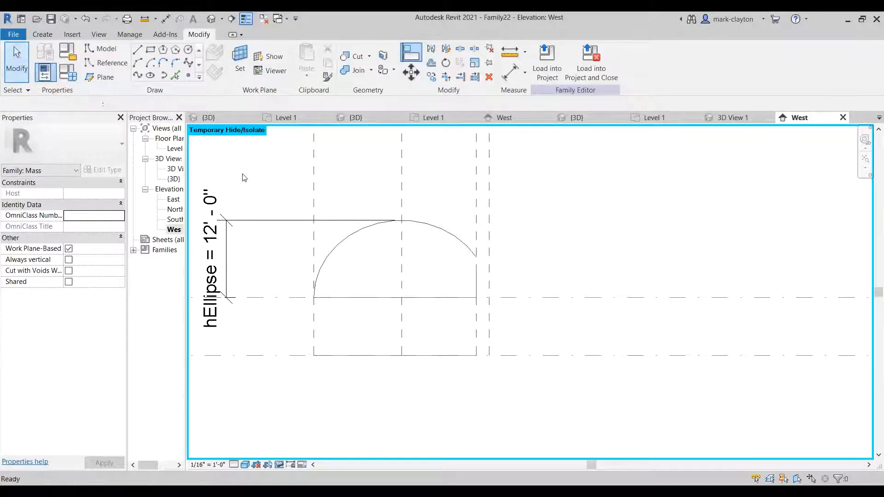
left_click(482, 279)
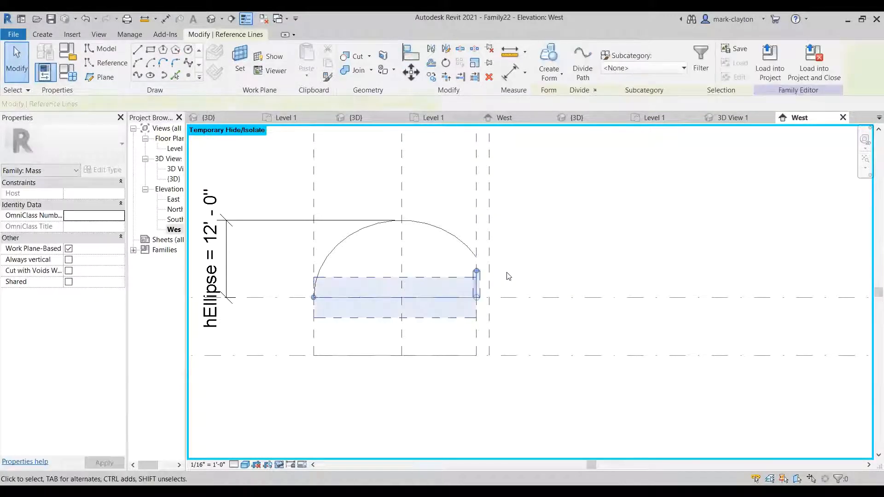
left_click_drag(477, 272, 476, 256)
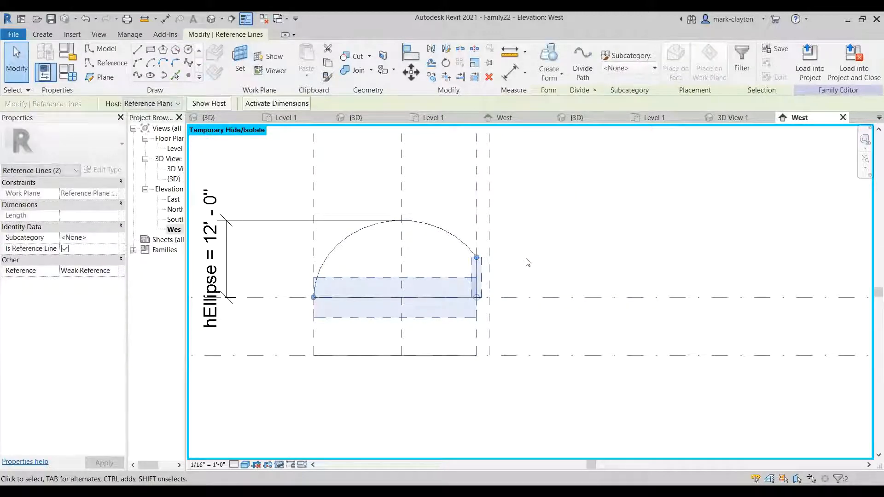
key("Escape")
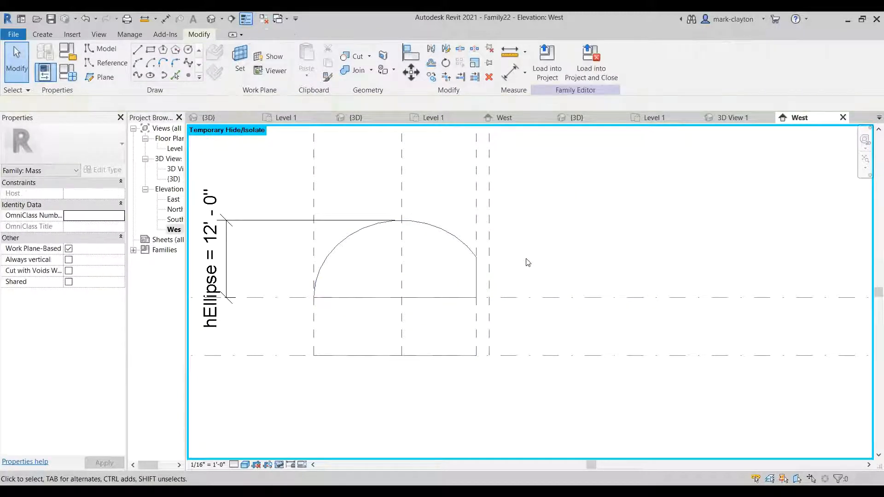
- Move the Facade reference plane inward, away from the Front plane, to flex the closed profile
left_click(439, 231)
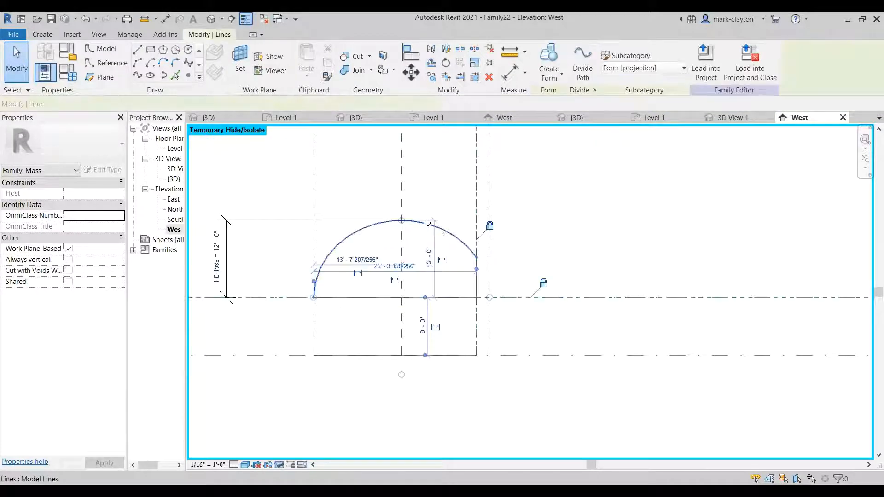
key("Escape")
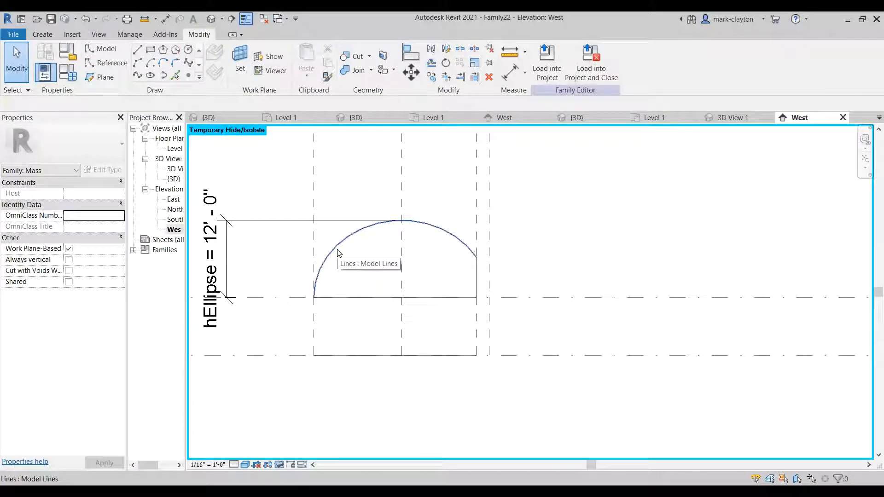
left_click(475, 218)
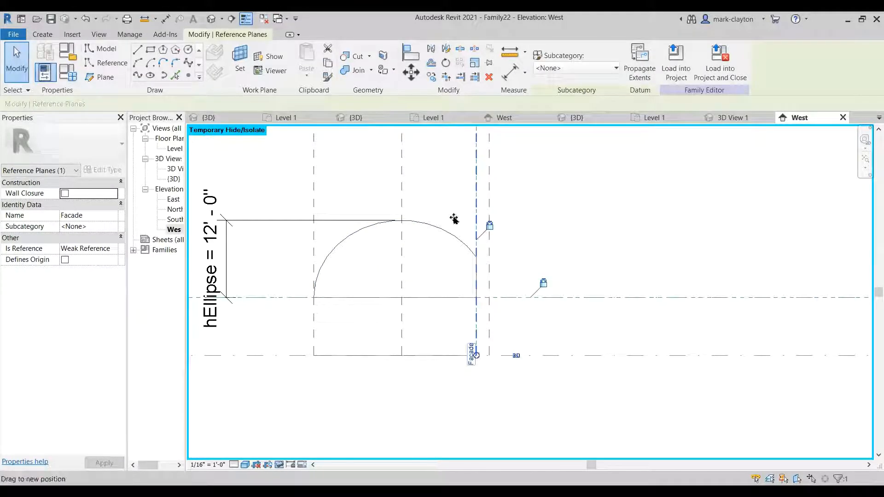
left_click_drag(447, 221, 466, 220)
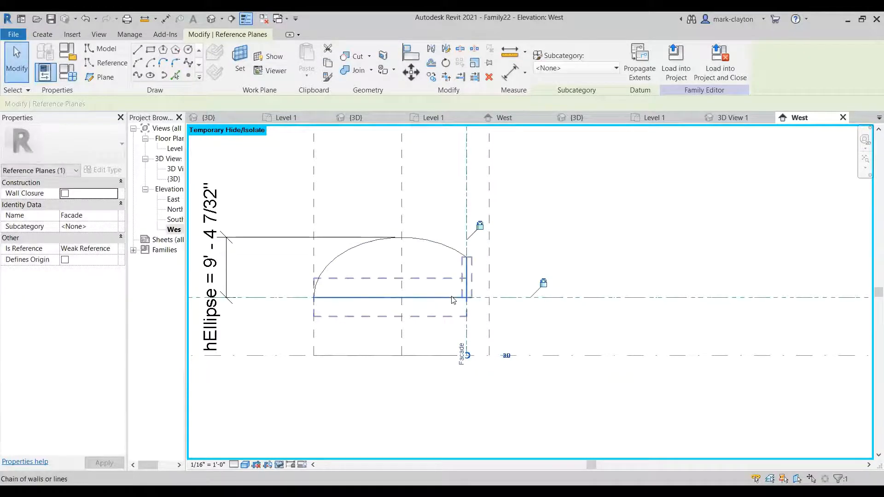
- Create a form from the half-ellipse and its reference-line chain, and open the {3D} view
left_click(442, 249)
left_click(441, 245, "ctrl")
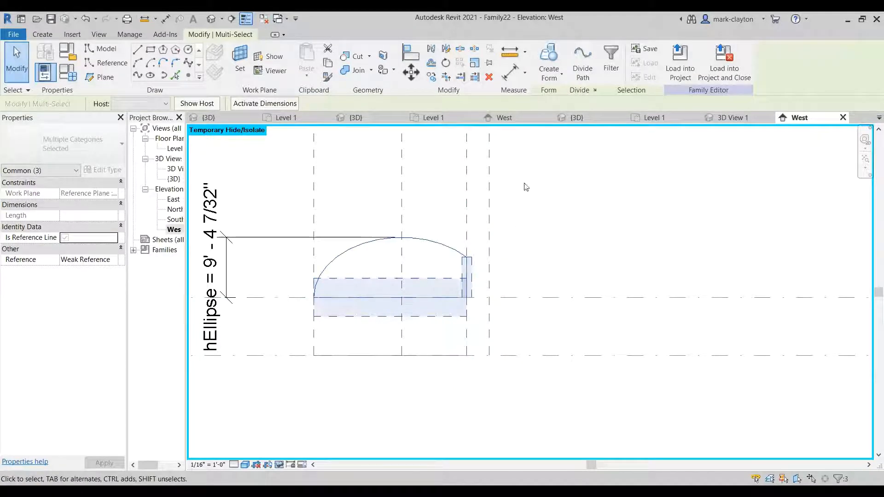
left_click(548, 62)
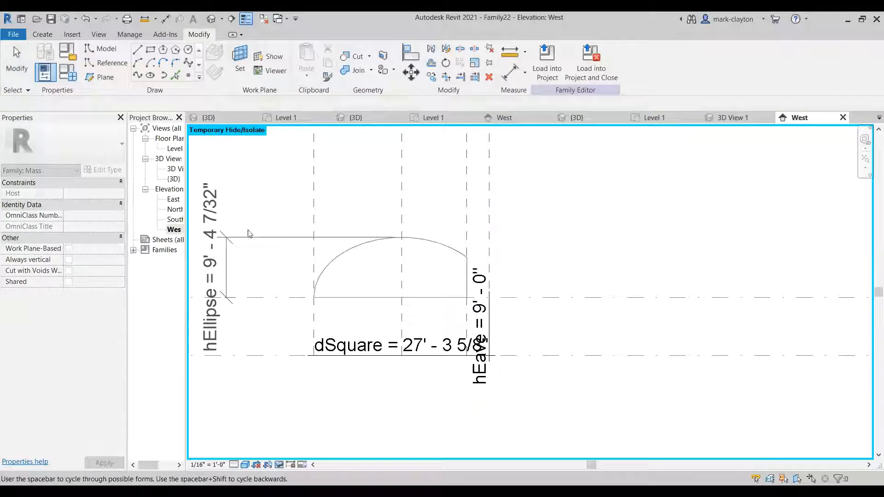
double_click(174, 179)
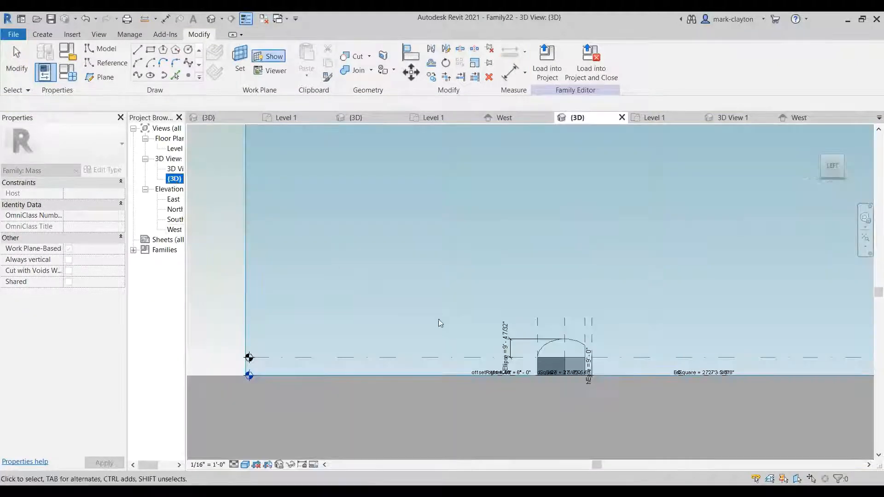
- Create a solid form from the half-ellipse and its straight closing lines in the {3D} view
left_click(303, 239)
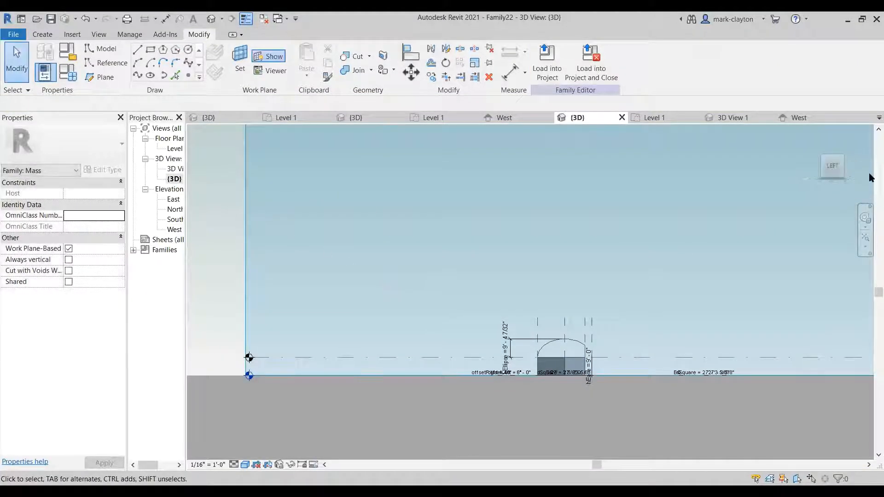
left_click(843, 157)
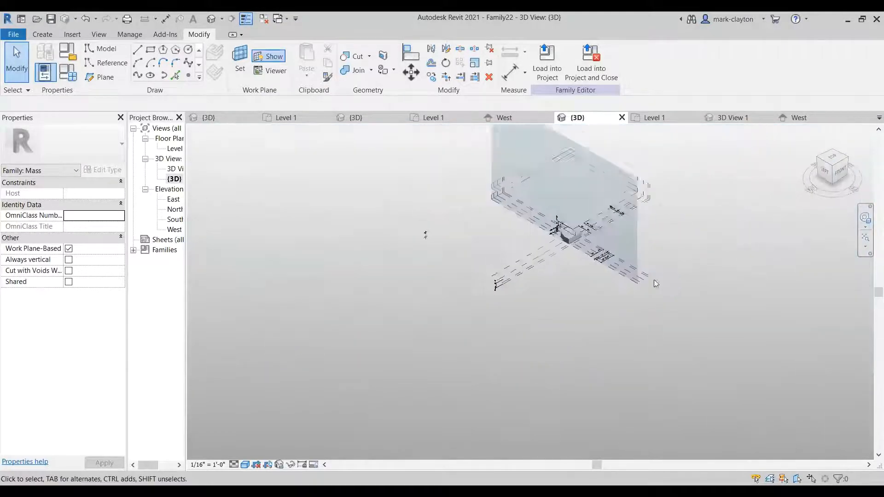
scroll(537, 368, "up", 8)
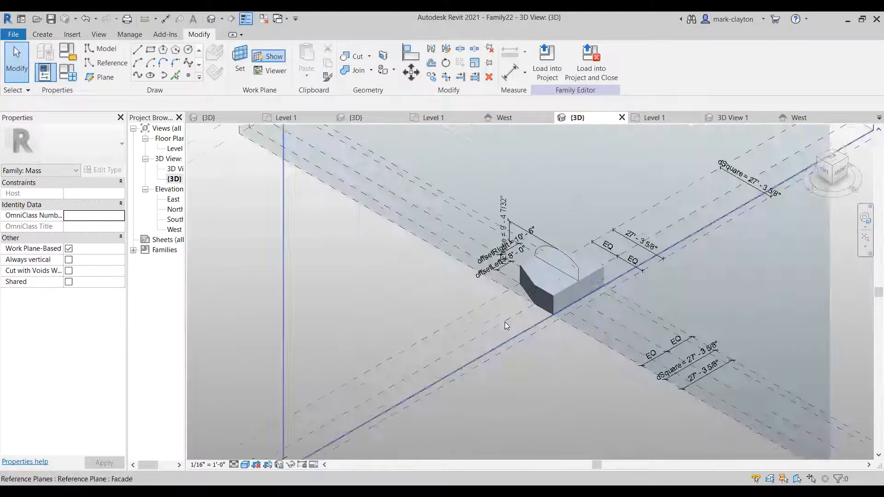
scroll(505, 326, "up", 5)
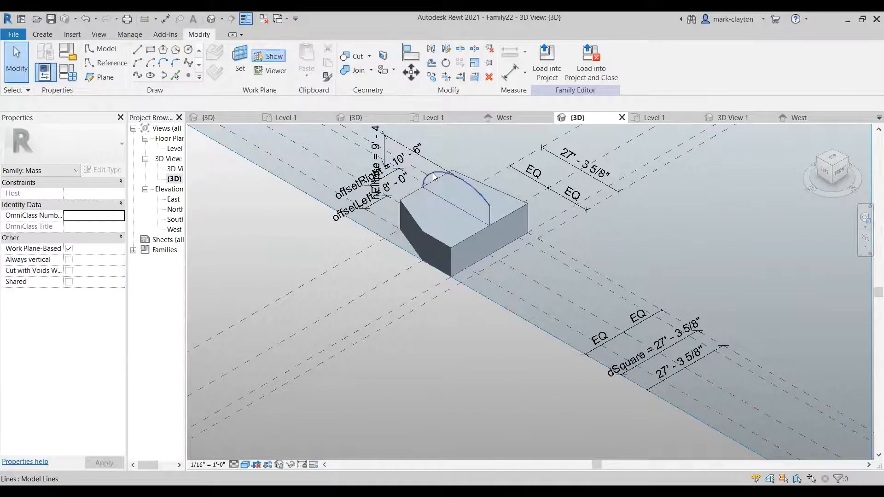
left_click(434, 177)
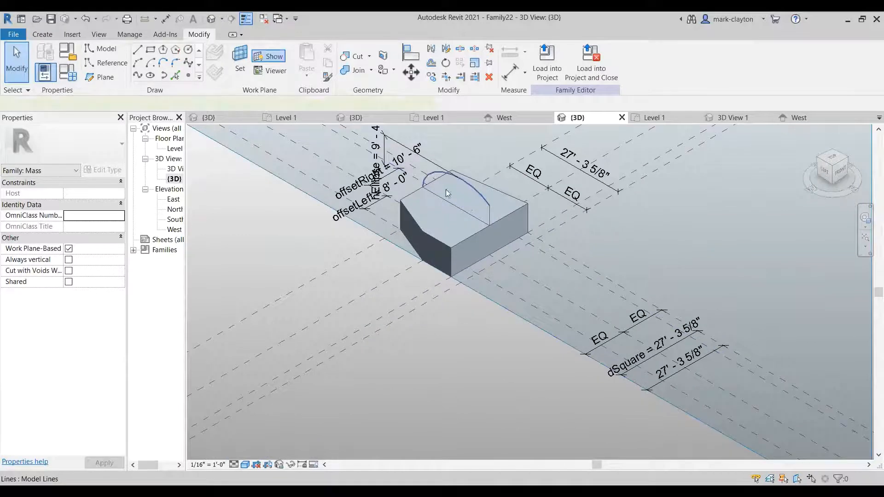
left_click(458, 210, "ctrl")
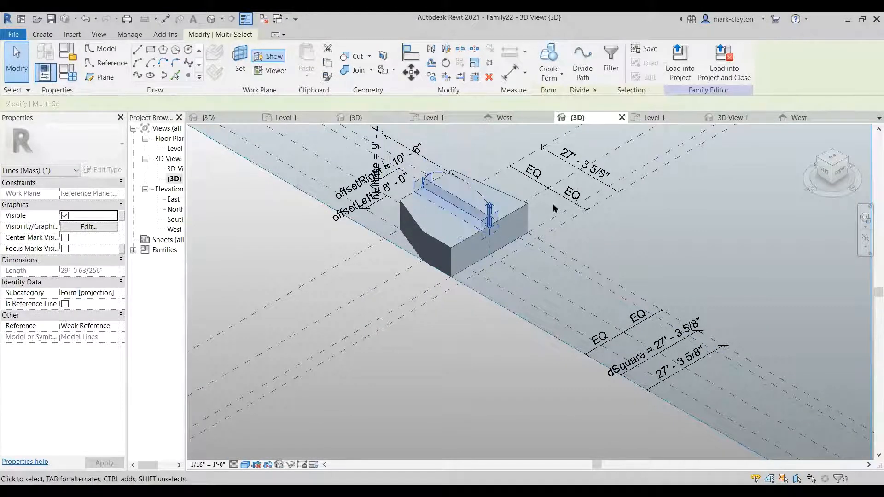
left_click(554, 62)
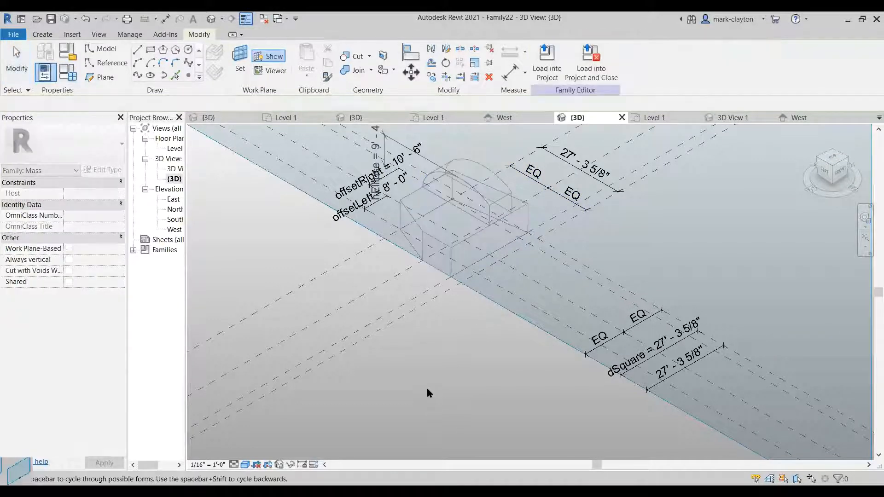
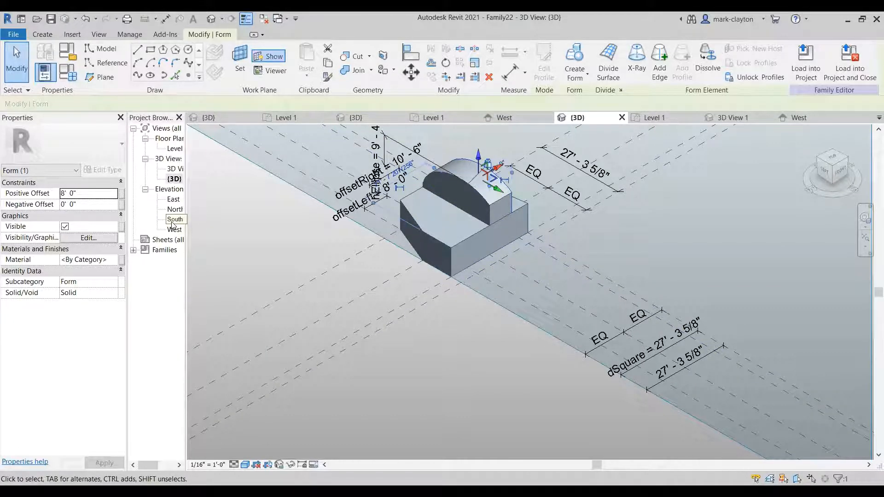
- In the South elevation, align the half-ellipse form's east end face with the outermost reference plane on that side of the five-sided solid
scroll(622, 407, "up", 5)
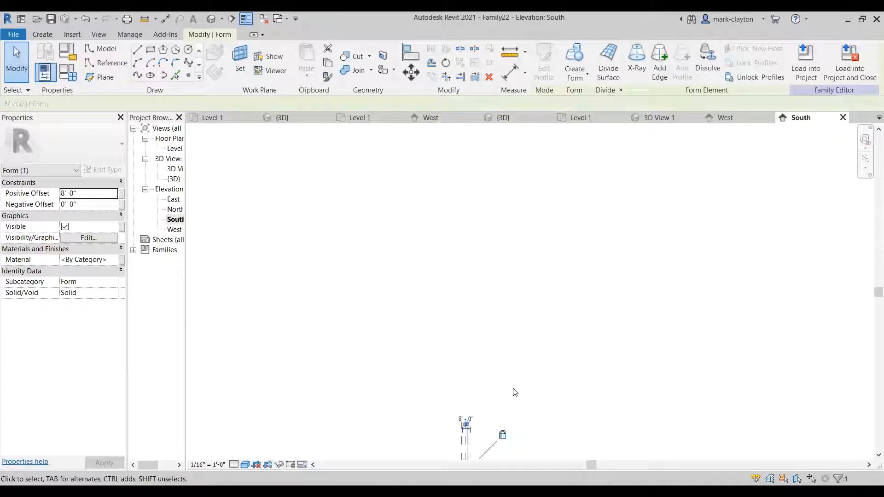
middle_click_drag(513, 399, 536, 173)
scroll(536, 172, "up", 1)
scroll(410, 387, "up", 2)
scroll(457, 304, "up", 4)
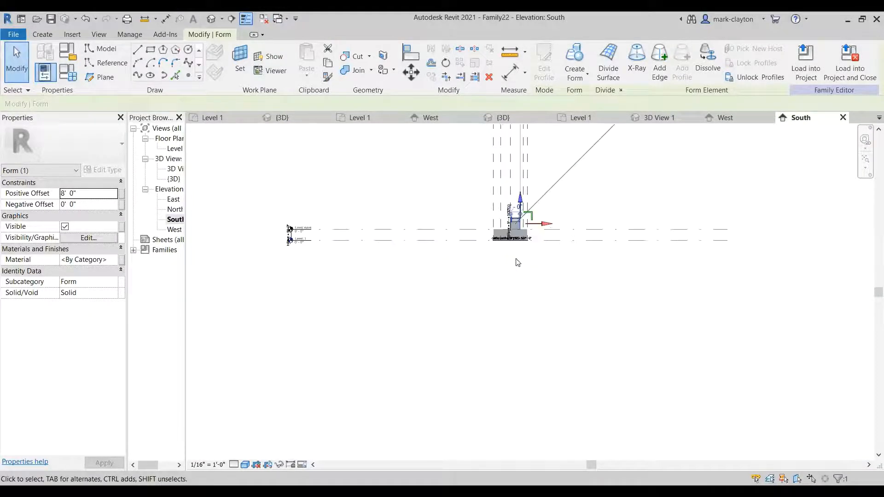
middle_click_drag(516, 281, 490, 387)
scroll(485, 333, "up", 2)
scroll(484, 330, "up", 3)
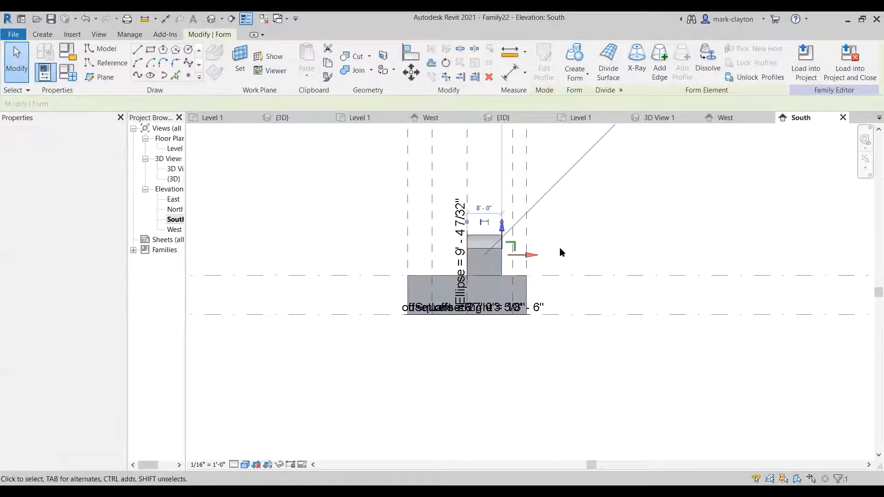
left_click(545, 217)
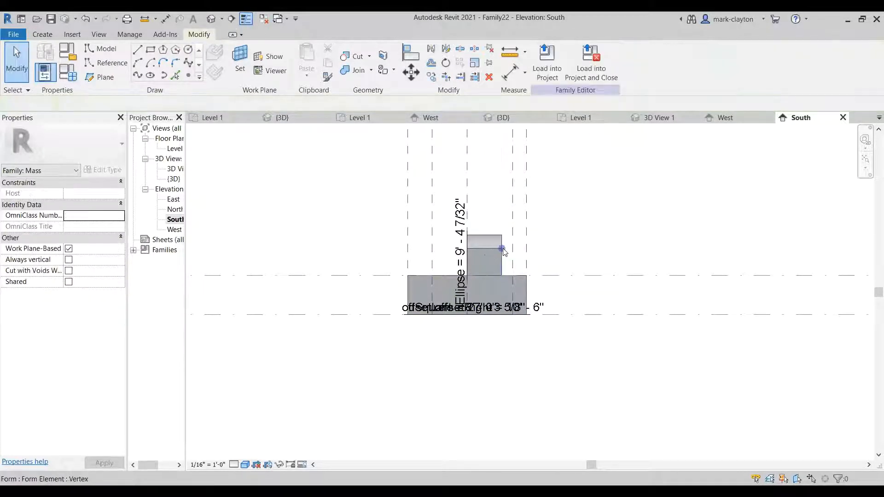
left_click(539, 249)
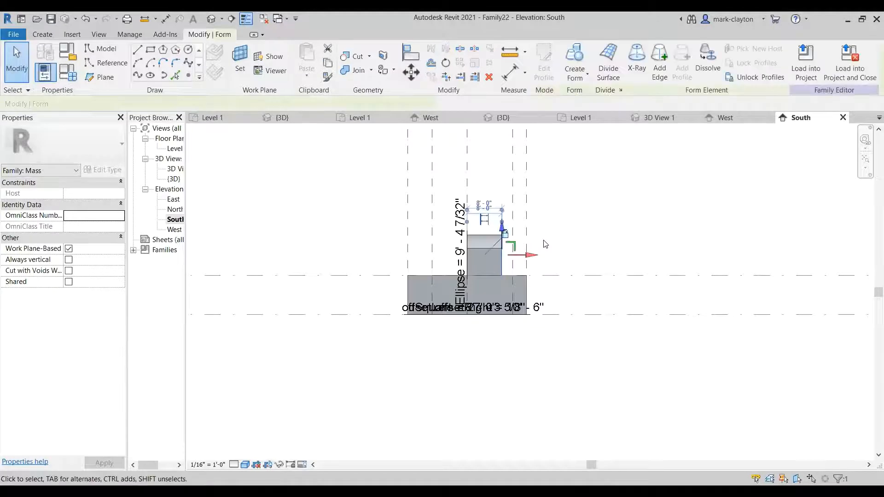
key("Escape")
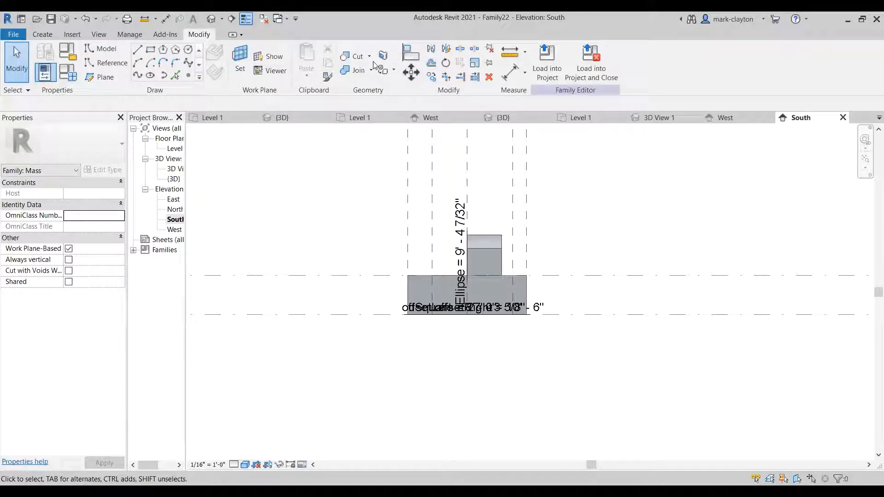
left_click(411, 52)
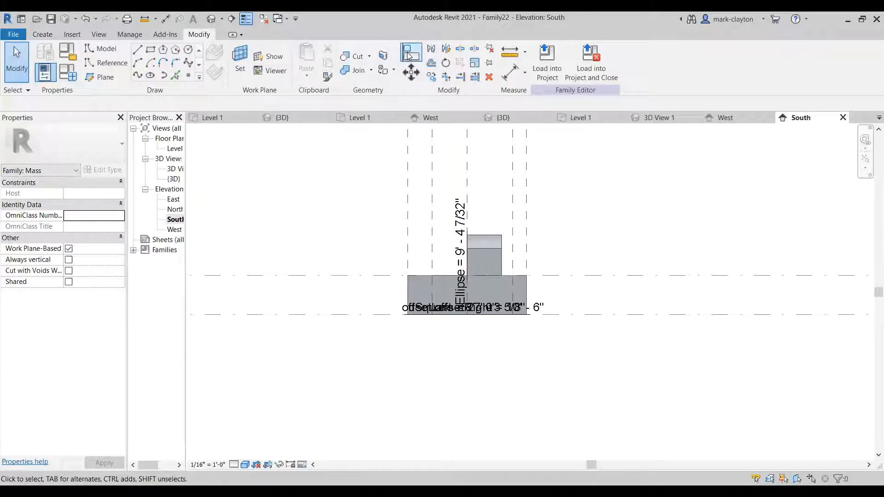
left_click(527, 241)
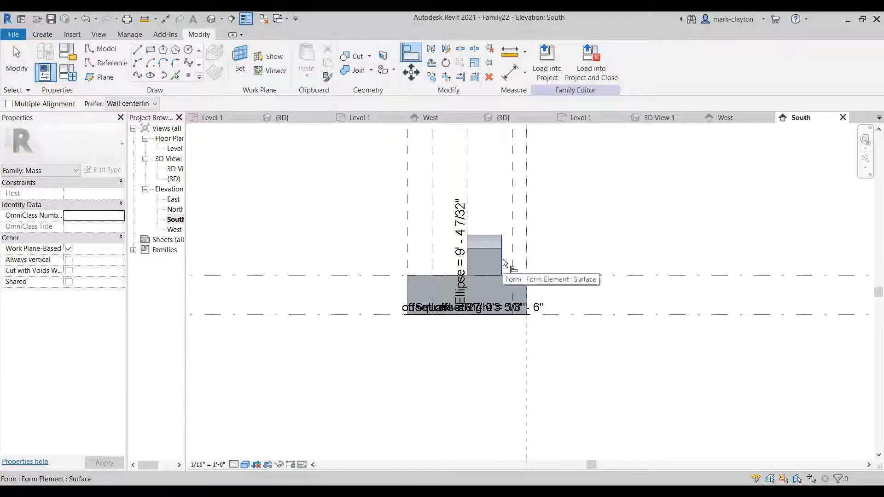
left_click(503, 259)
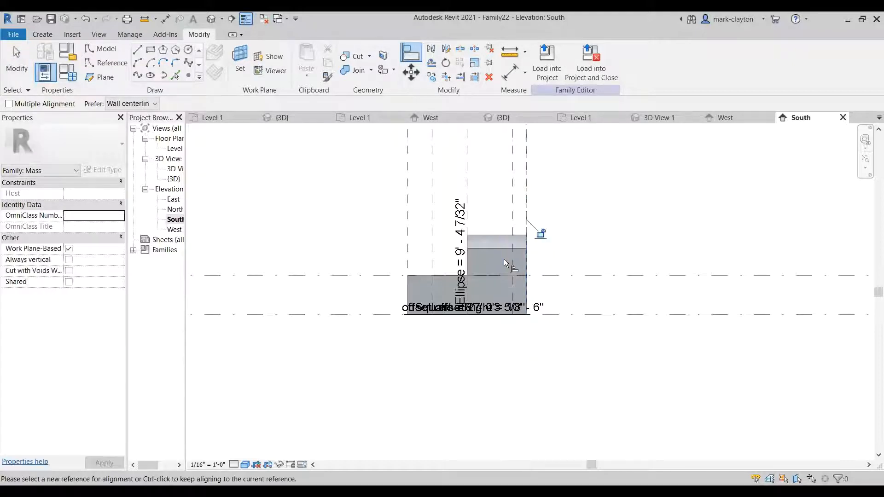
- Align the half-ellipse form's opposite end face with the outermost west reference plane and lock the alignment
left_click(409, 237)
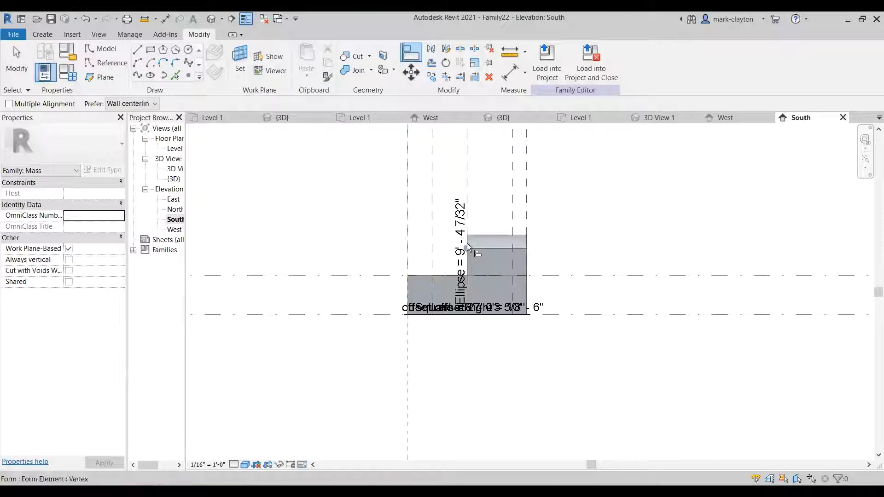
left_click(467, 248)
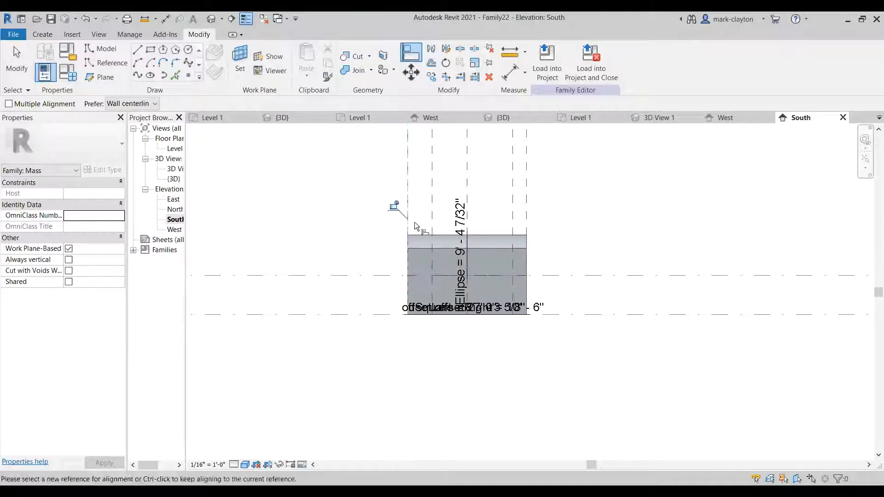
left_click(395, 205)
- Examine the aligned half-ellipse form over the five-sided solid from several angles in the {3D} view
double_click(174, 179)
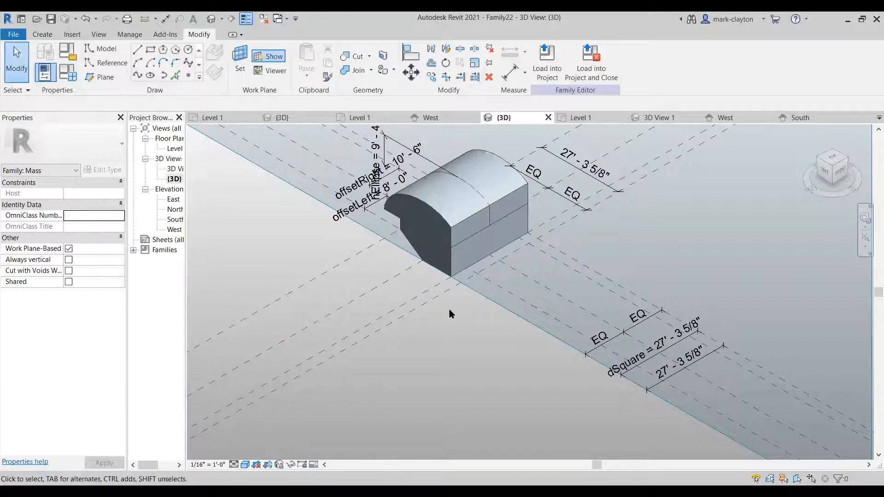
scroll(450, 314, "down", 2)
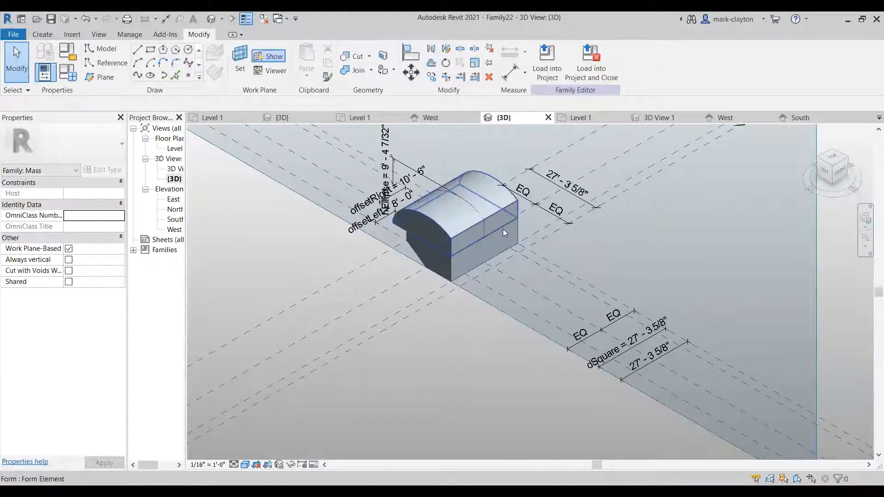
left_click(840, 162)
left_click_drag(841, 162, 771, 187)
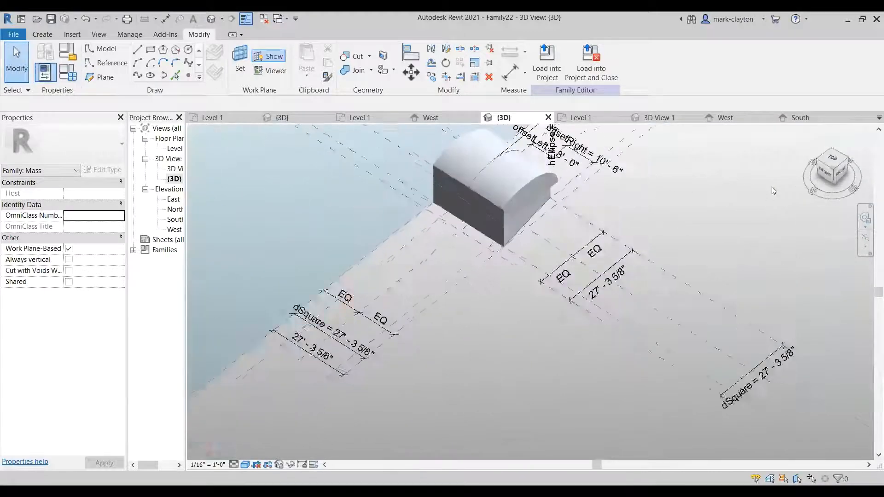
left_click_drag(621, 202, 596, 172)
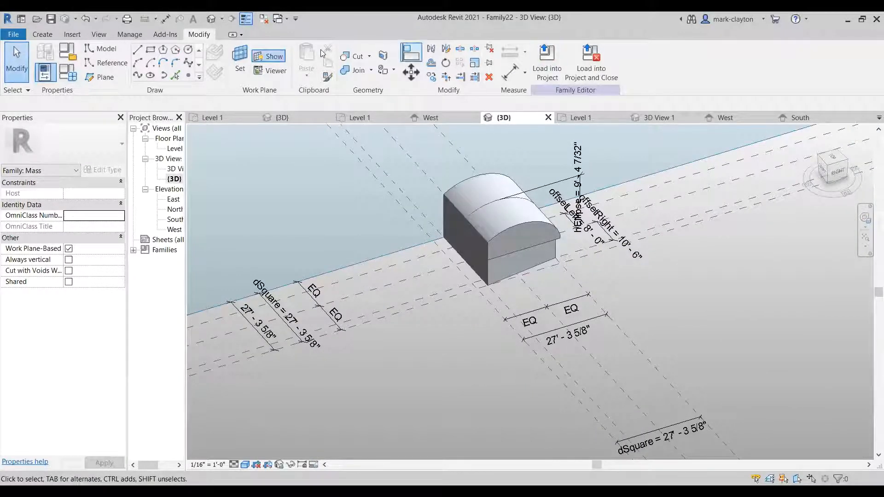
scroll(732, 311, "up", 1)
scroll(784, 342, "down", 1)
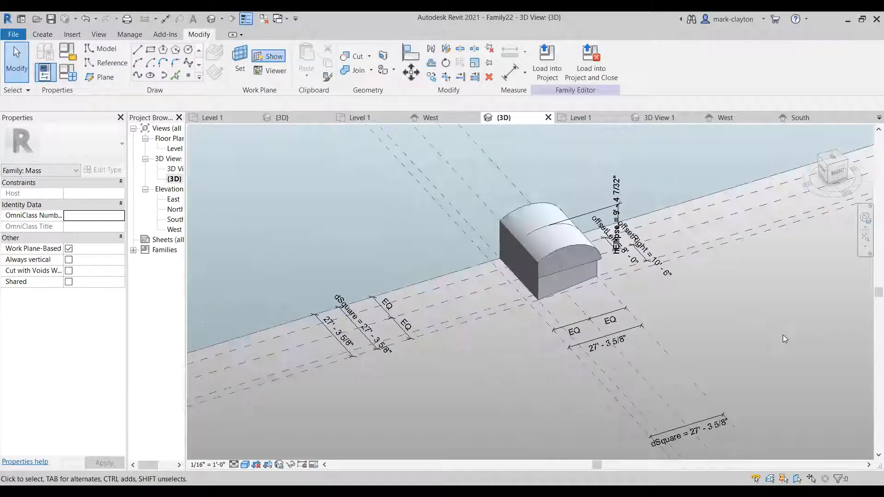
scroll(778, 322, "up", 2)
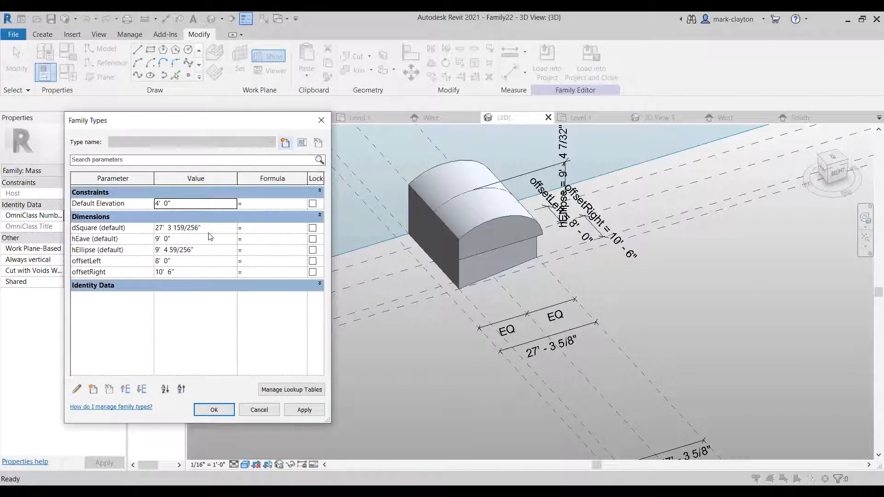
- Flex the mass by setting the dSquare parameter to 24' in the Family Types and apply it
left_click(212, 233)
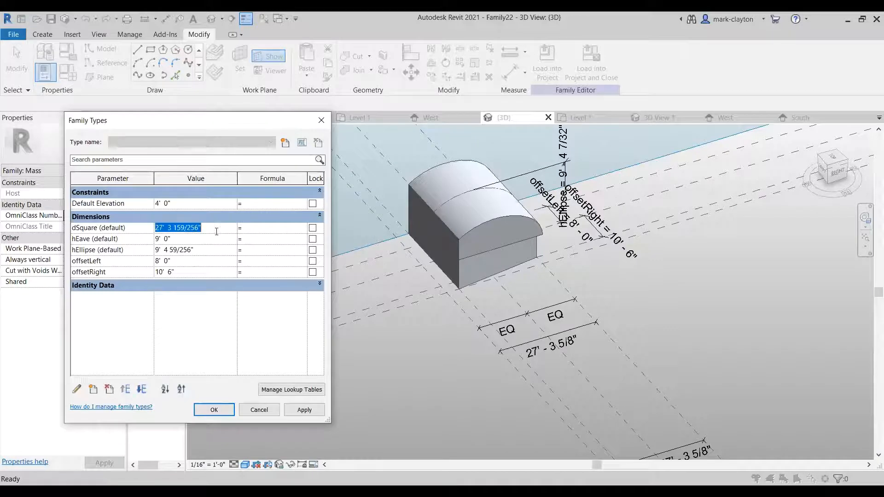
type("24")
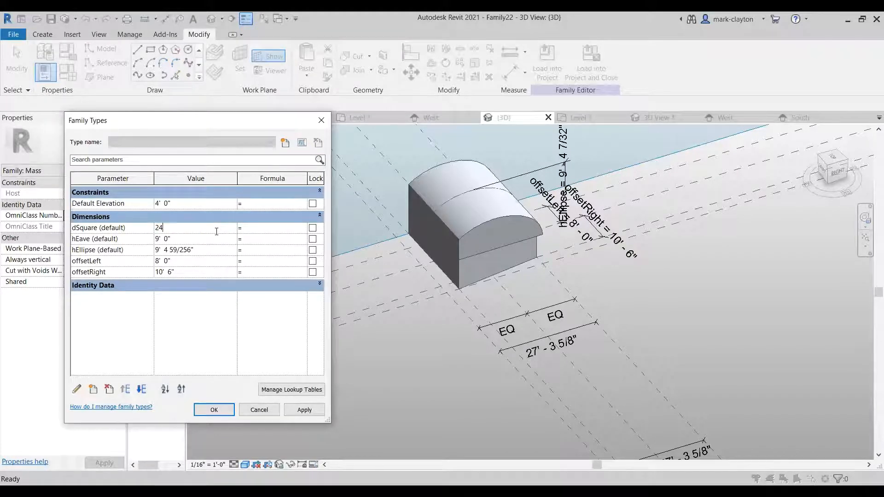
key("Tab")
left_click(304, 409)
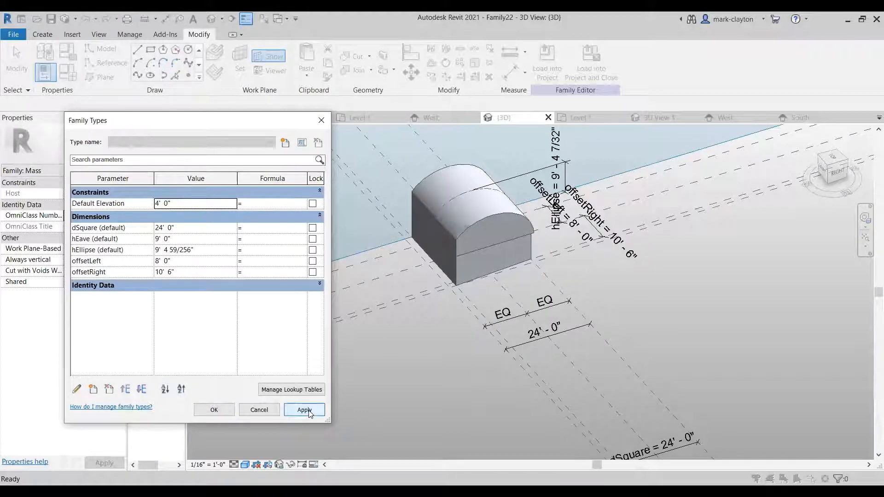
- Set the hEave parameter to 10' and apply it to the mass
left_click(190, 239)
double_click(191, 239)
type("1")
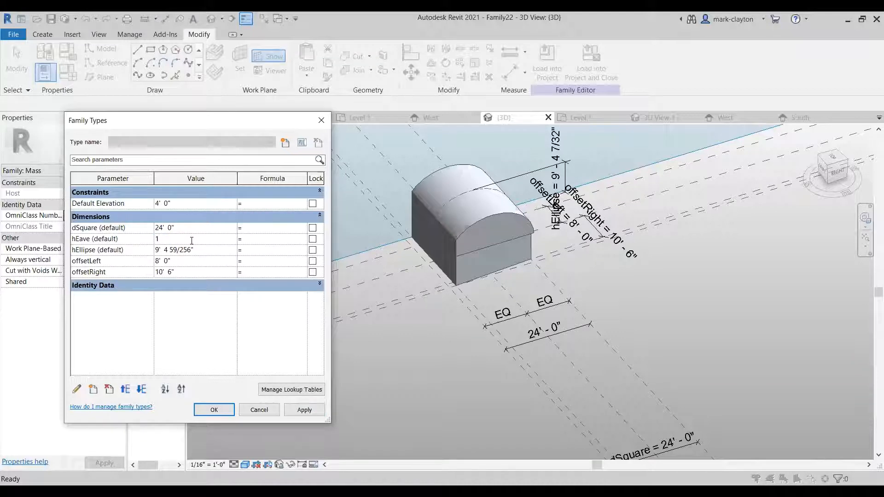
type("0")
key("Tab")
left_click(304, 411)
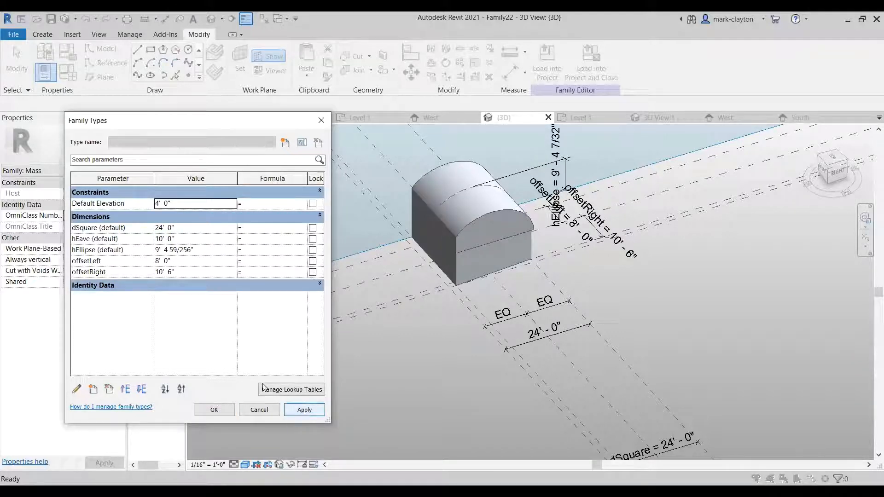
- Set the hEllipse parameter to 10' and the offsetLeft parameter to 6', applying each change to the mass
left_click(210, 251)
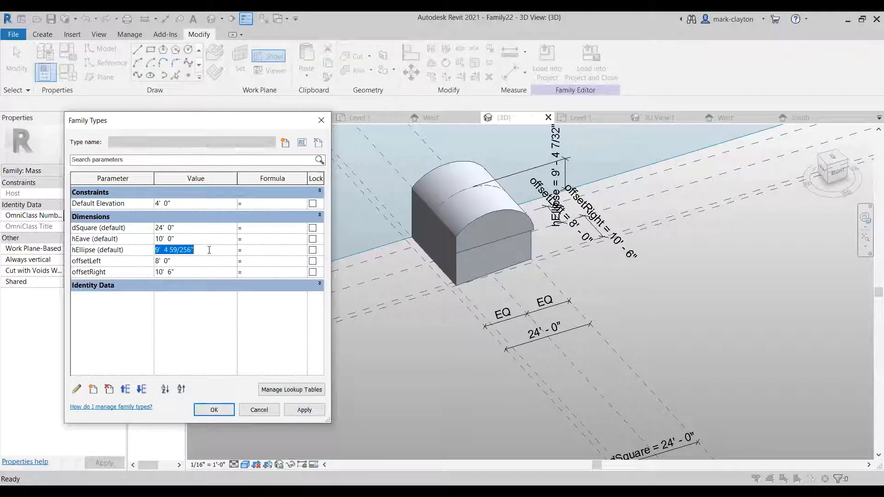
type("10")
key("Tab")
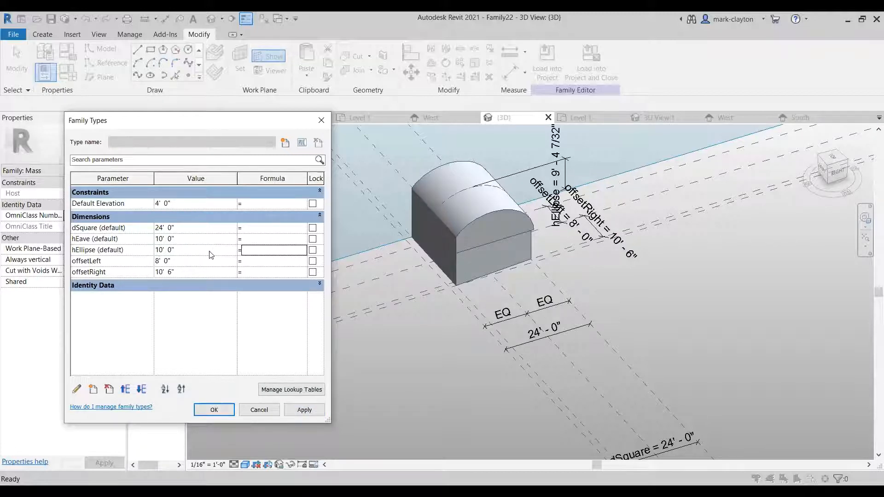
left_click(305, 410)
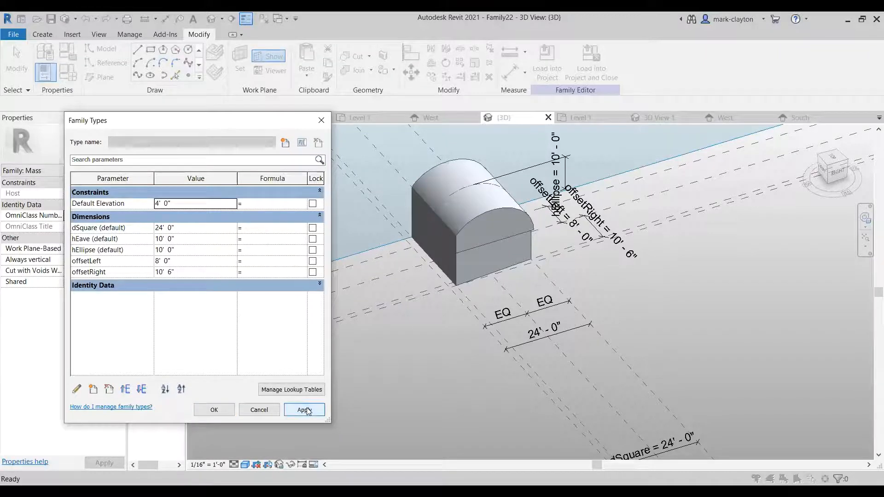
left_click(196, 263)
type("6")
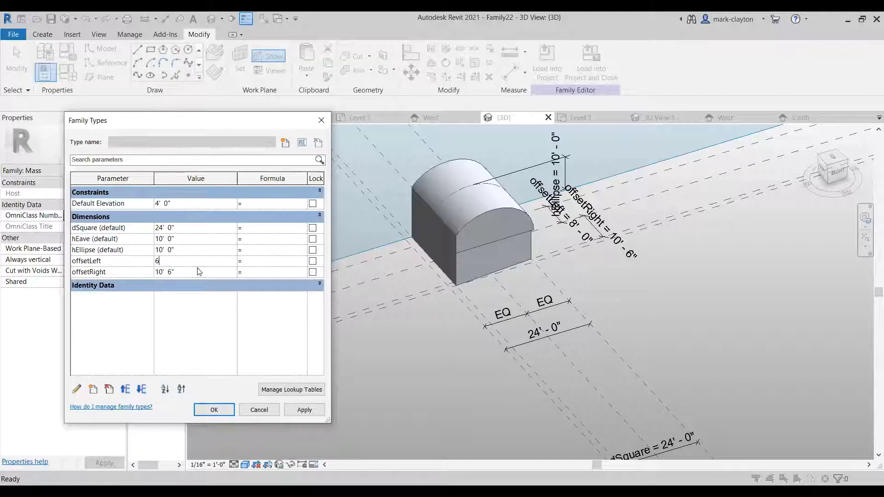
left_click(305, 410)
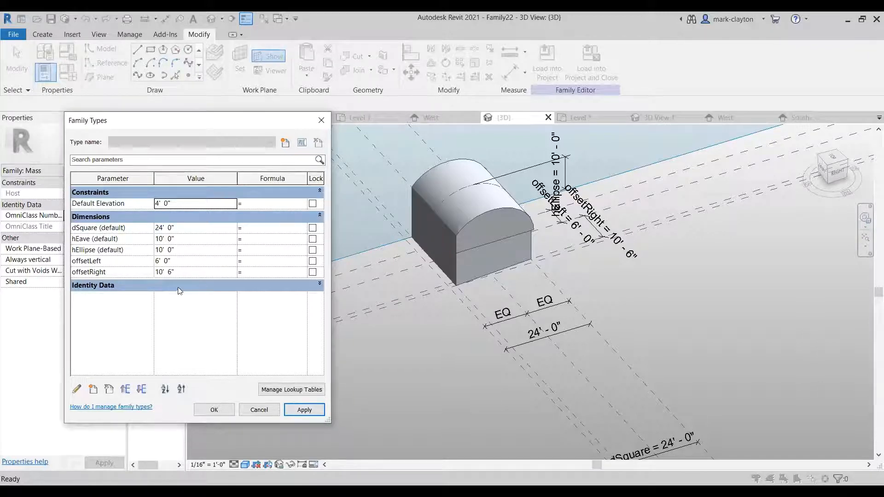
- Set the offsetRight parameter to 8', apply it to the mass, and accept the Family Types settings
left_click(187, 271)
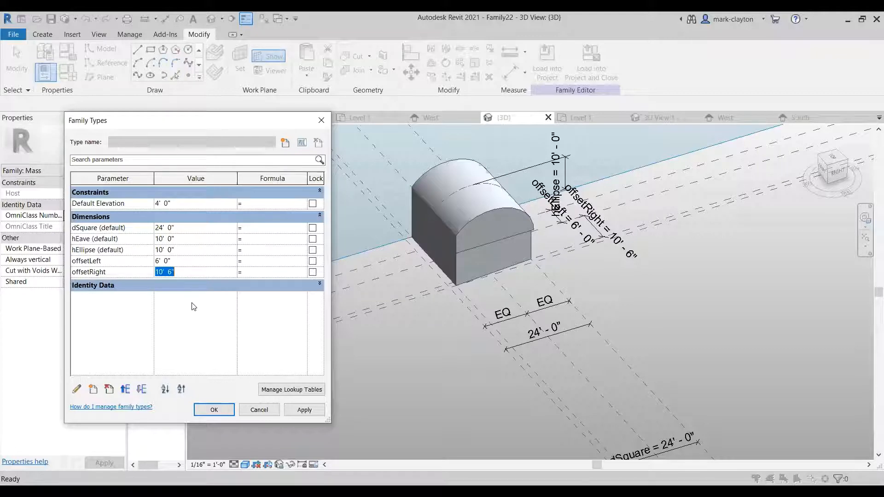
type("6")
key("BackSpace")
type("8")
left_click(310, 410)
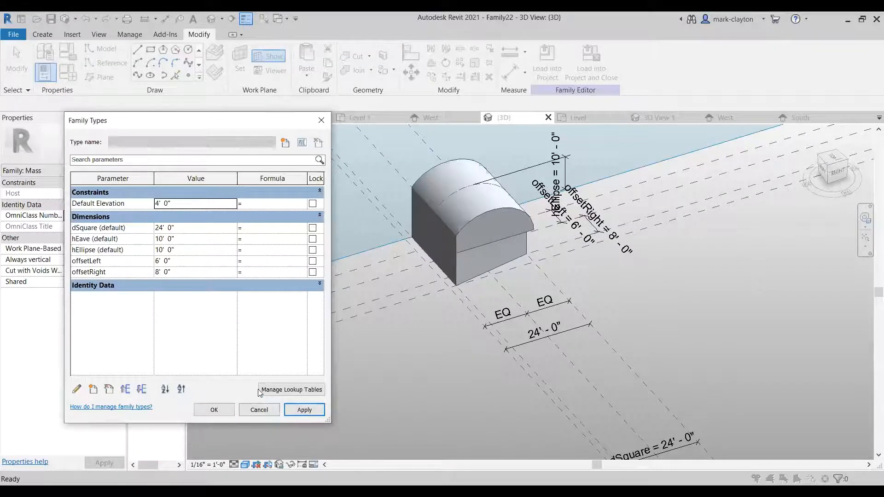
left_click(214, 410)
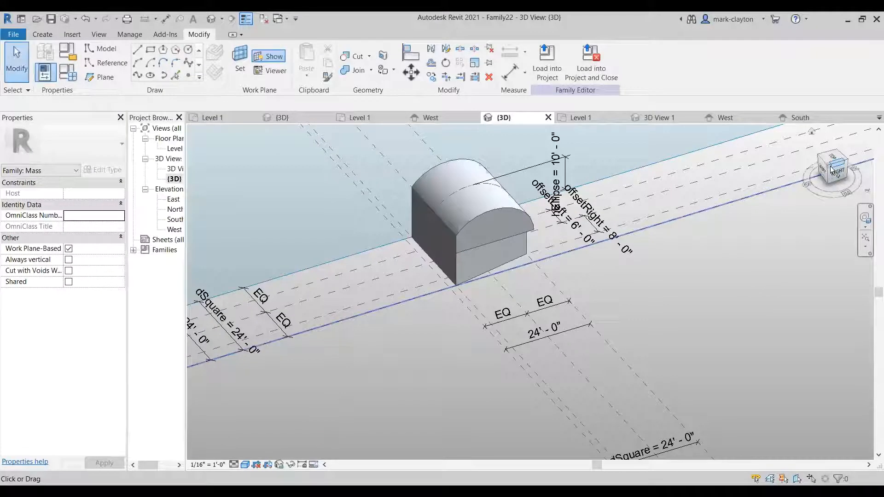
- Examine the flexed mass from several angles and distances, checking how the half-ellipse form sits over the five-sided solid
left_click_drag(830, 168, 502, 174)
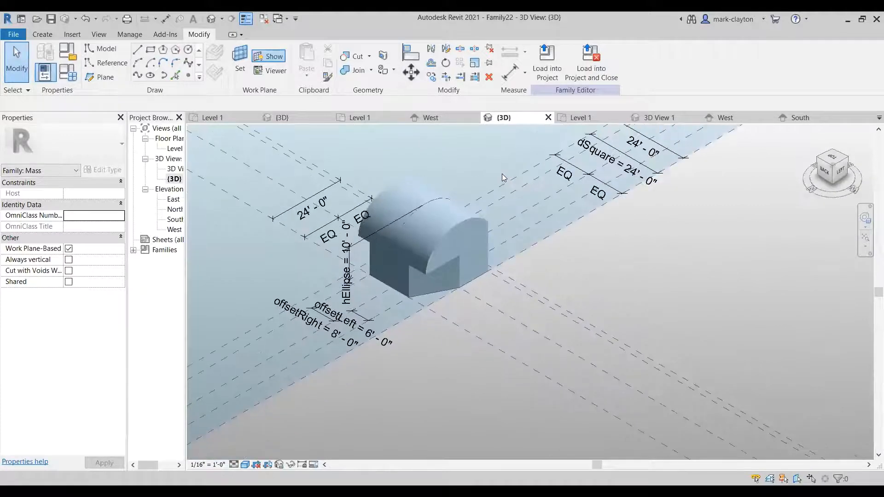
left_click_drag(558, 182, 197, 192)
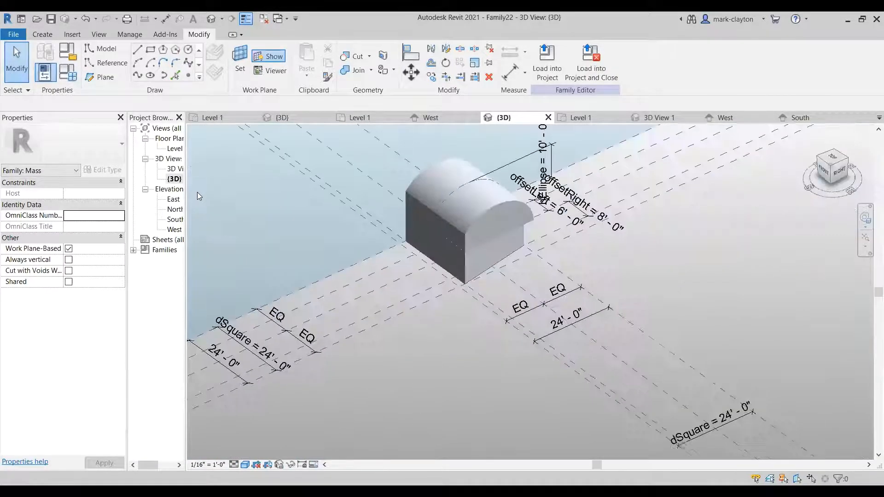
scroll(662, 286, "down", 1)
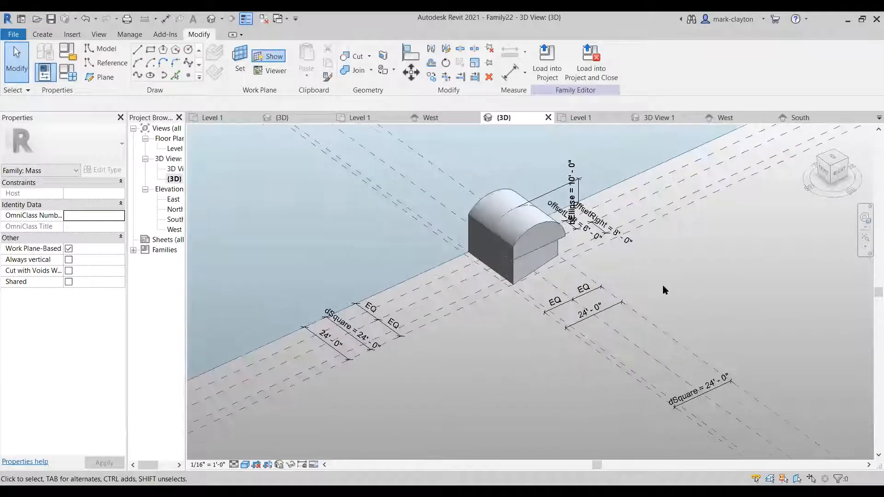
middle_click_drag(662, 286, 611, 312)
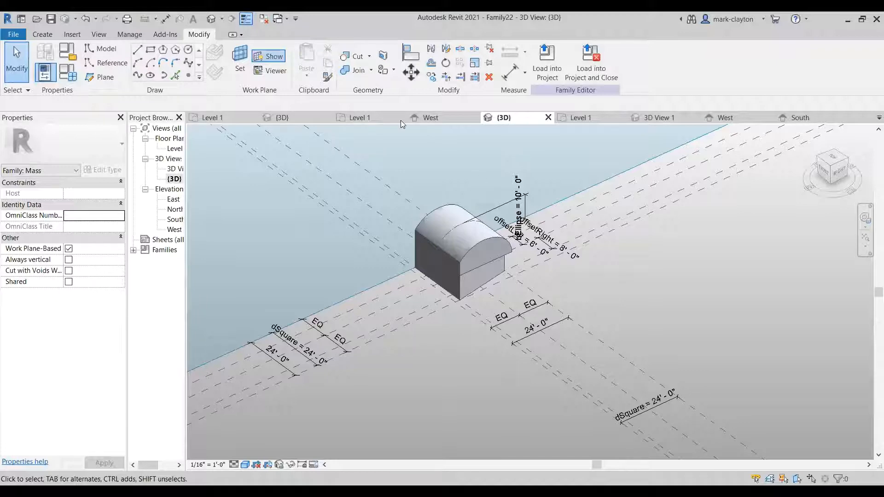
scroll(431, 297, "up", 5)
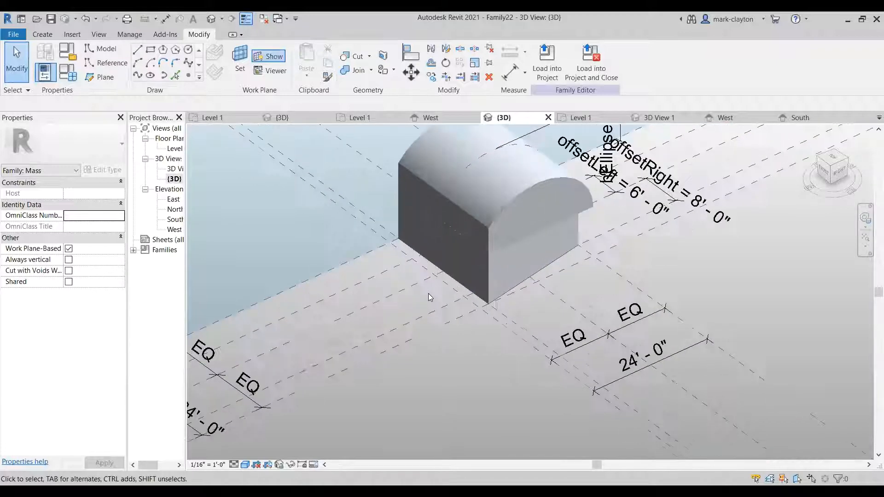
scroll(428, 297, "up", 1)
middle_click_drag(429, 297, 423, 366)
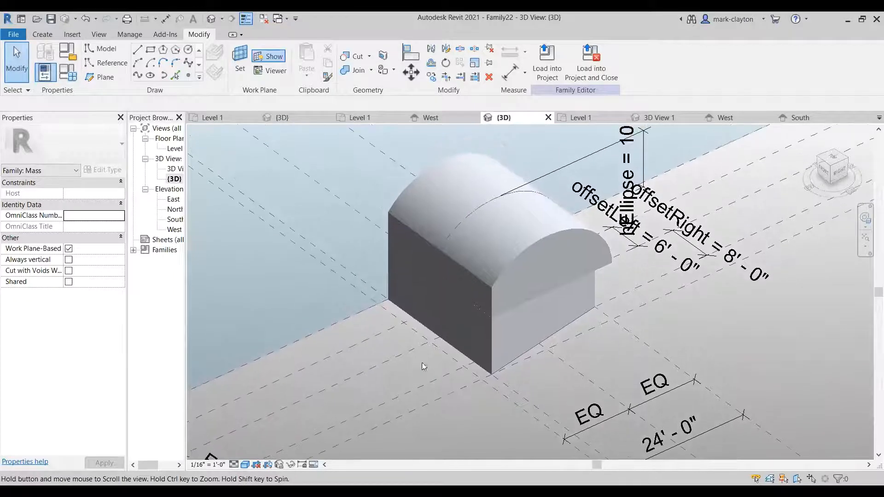
scroll(422, 354, "up", 1)
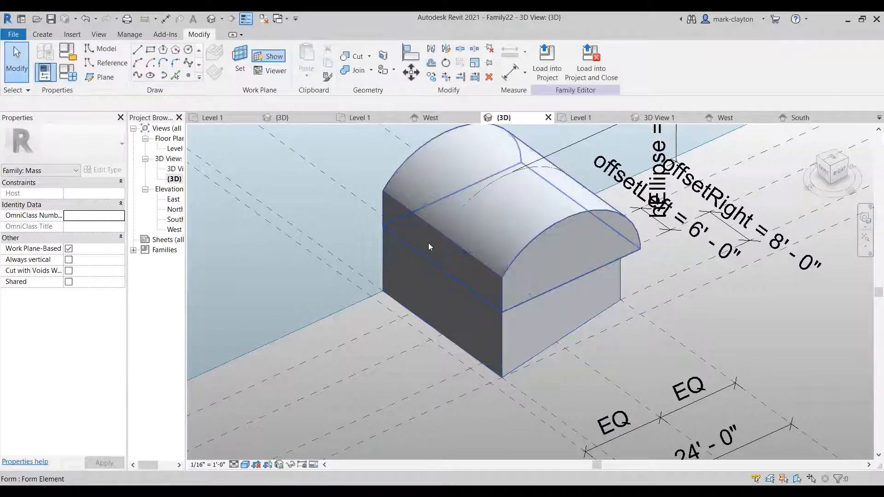
scroll(392, 385, "down", 4)
middle_click_drag(437, 360, 518, 272)
scroll(370, 298, "up", 1)
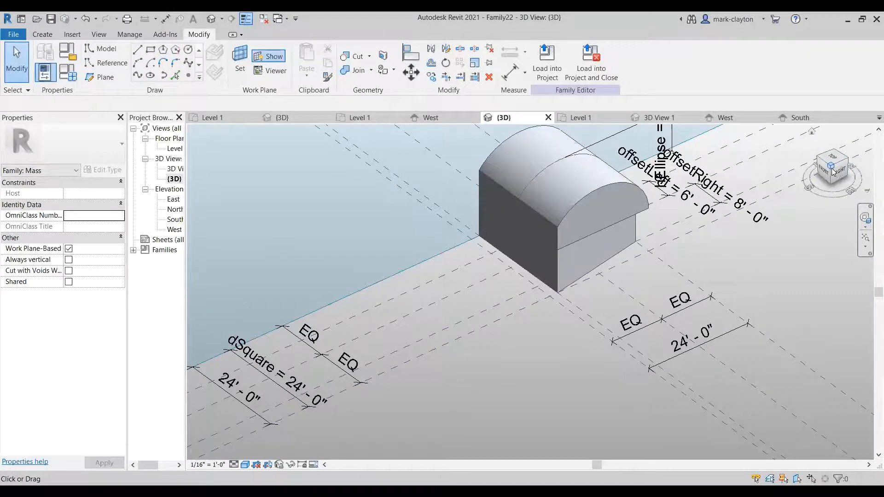
left_click_drag(850, 180, 772, 177)
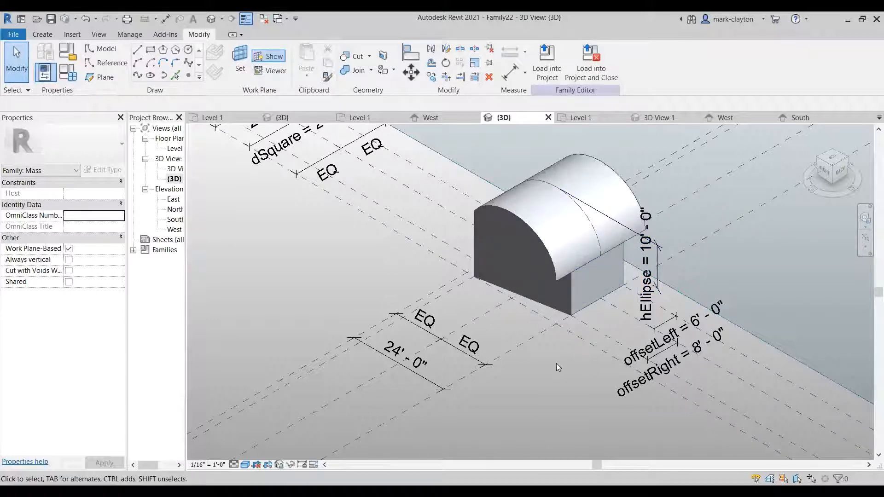
middle_click_drag(562, 376, 512, 396)
scroll(512, 396, "up", 2)
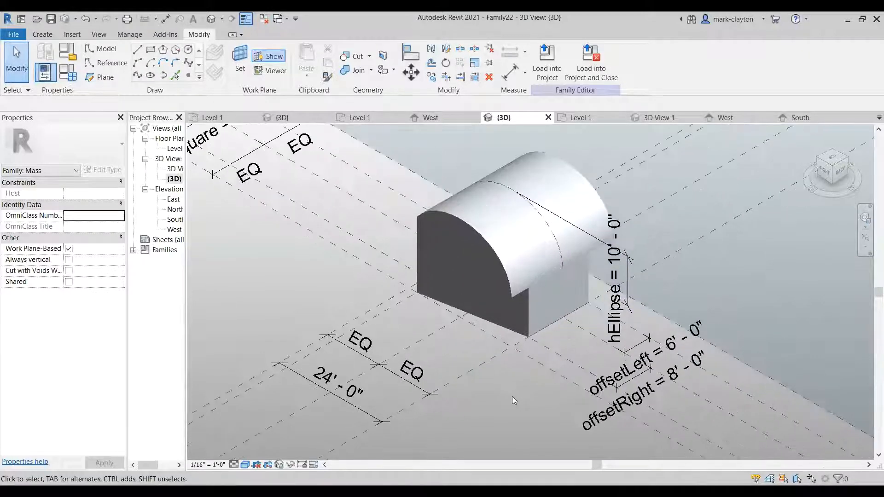
scroll(522, 394, "down", 1)
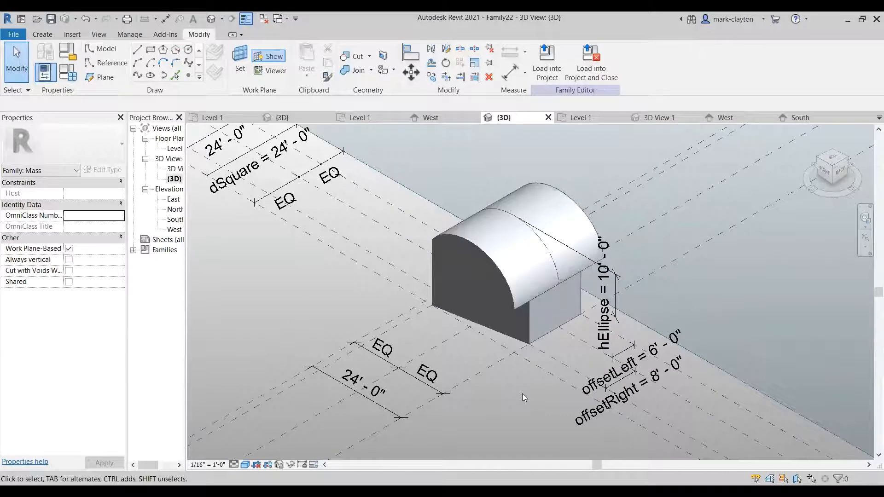